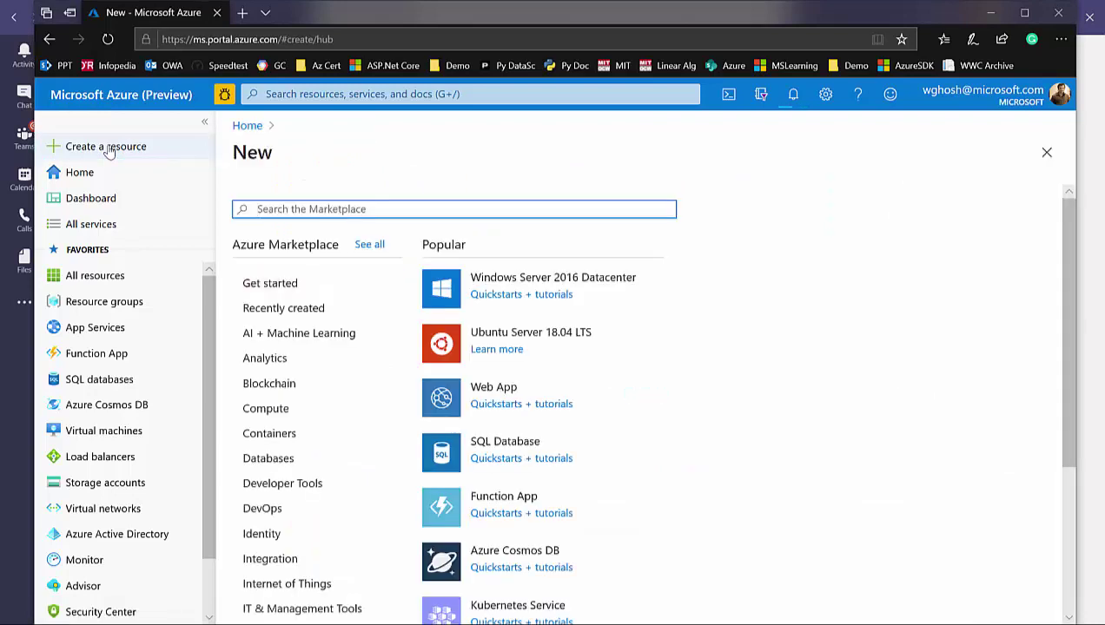
Find QnA Maker in the Marketplace and start creating a QnA Maker resource
{"action": "type", "text": "Q"}
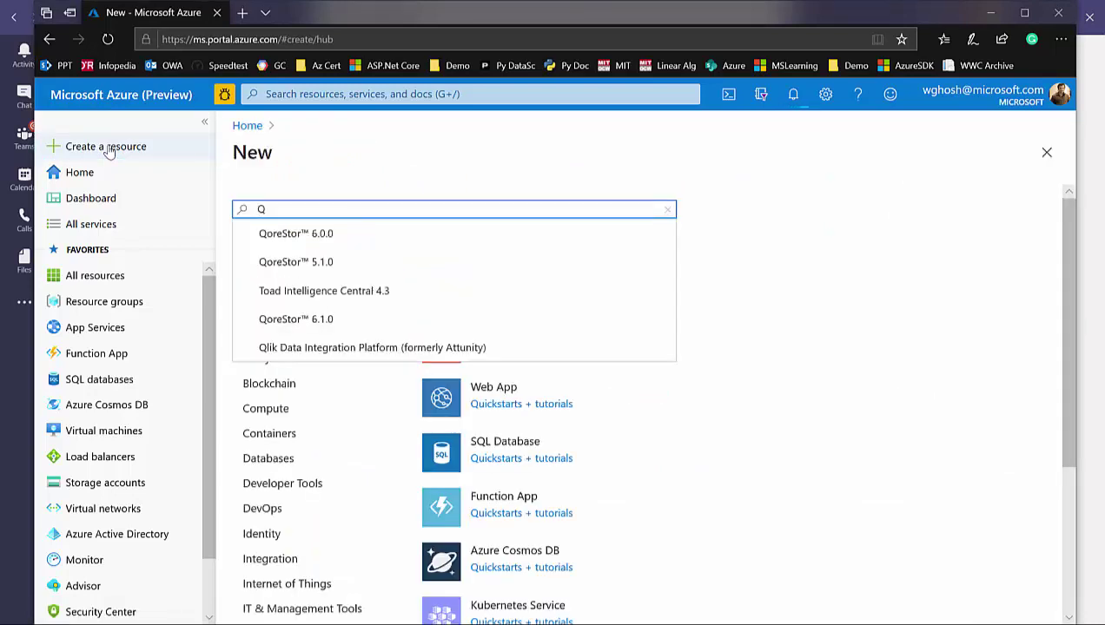
{"action": "type", "text": "naA"}
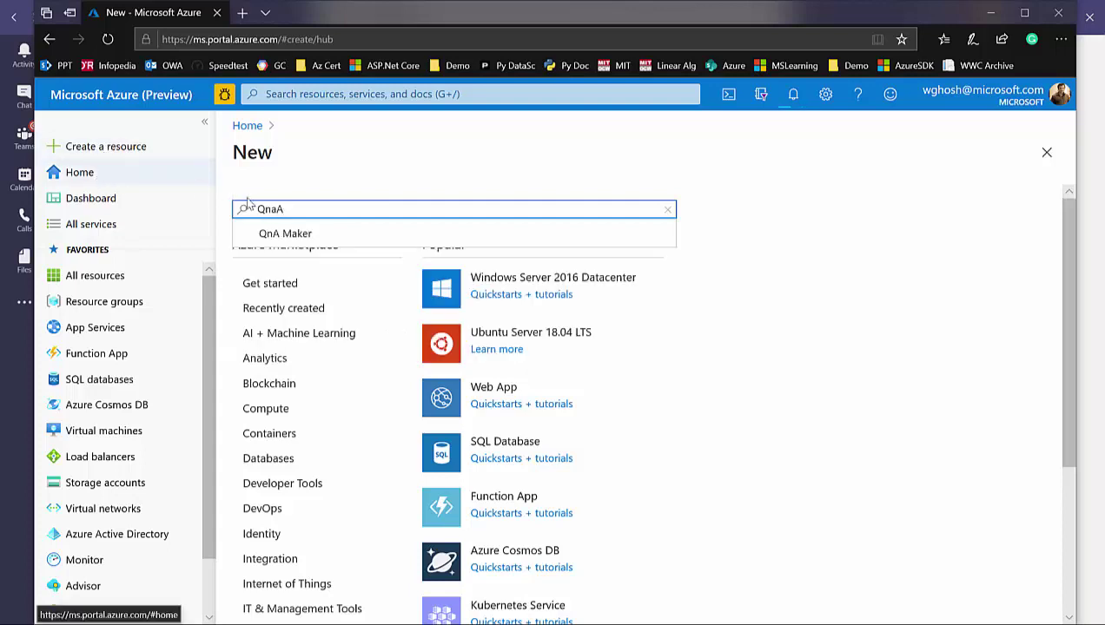
{"action": "left_click", "coordinate": [280, 233]}
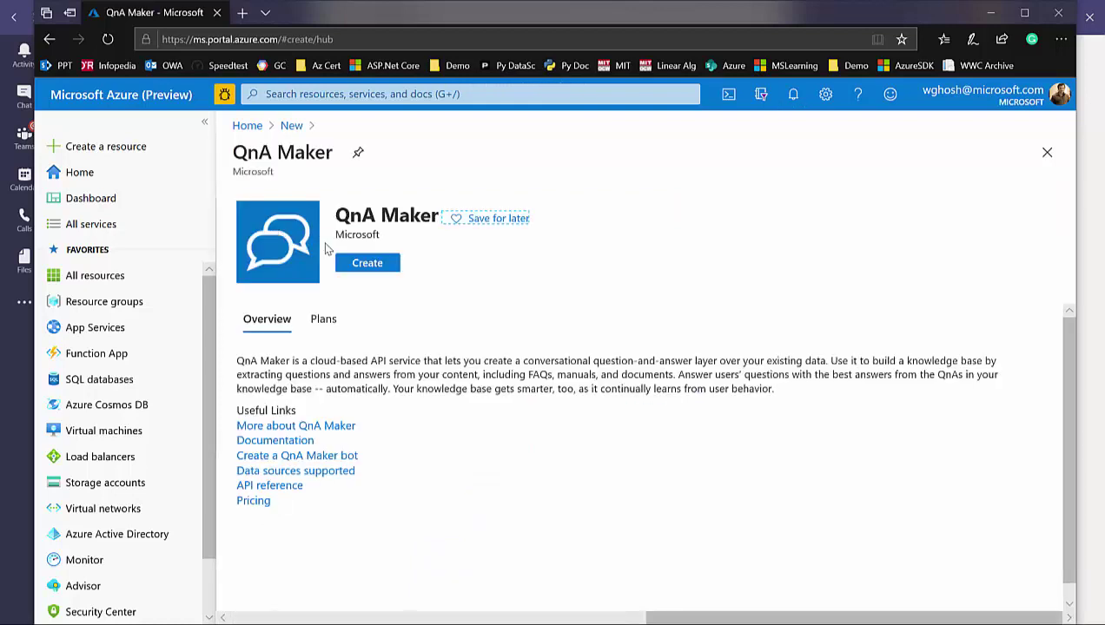
{"action": "left_click", "coordinate": [358, 269]}
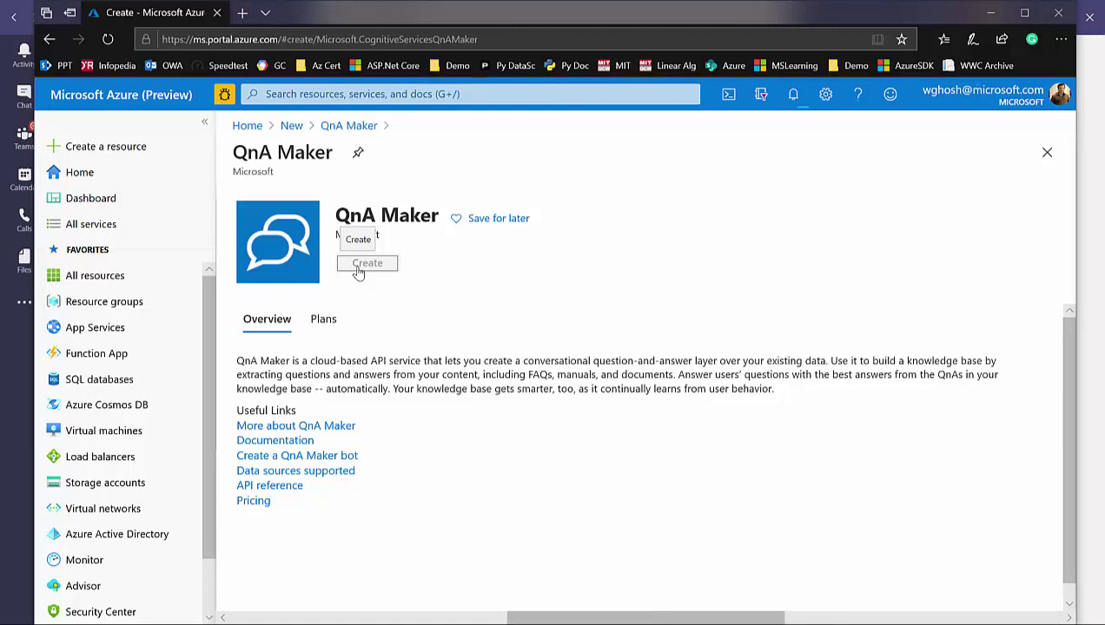
{"action": "left_click", "coordinate": [357, 270]}
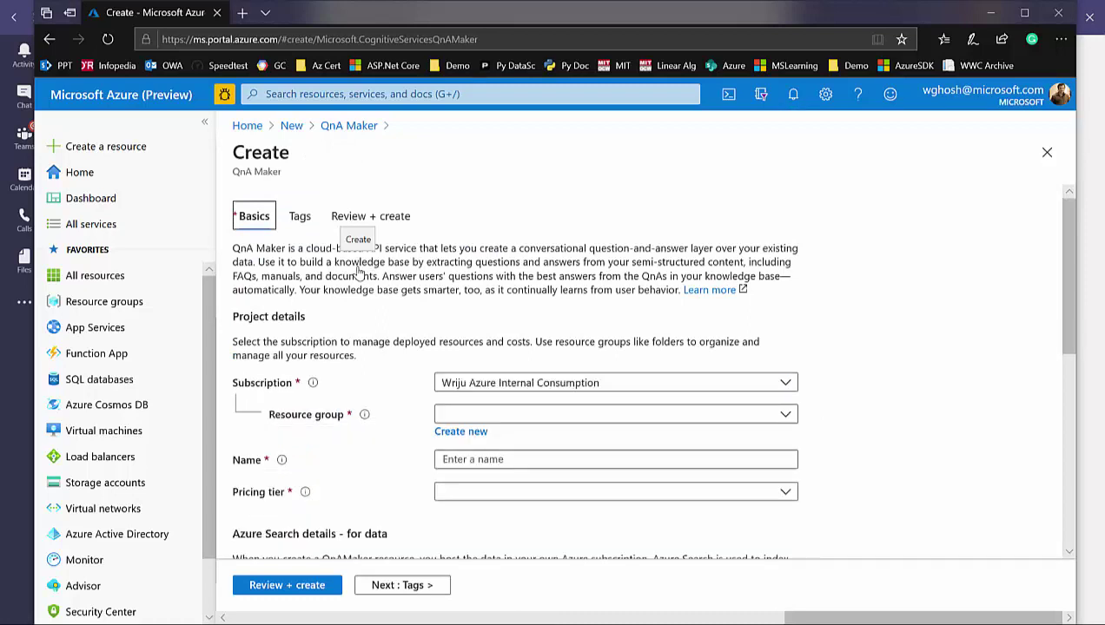
Create a new resource group named rg-botdemo2 for the QnA Maker resource
{"action": "left_click", "coordinate": [467, 432]}
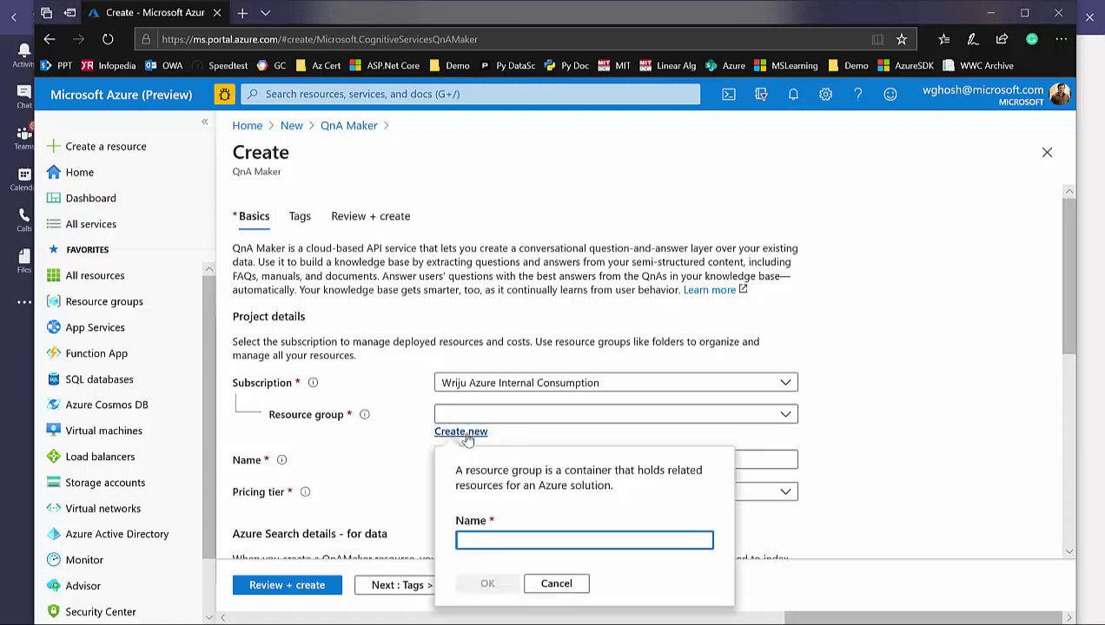
{"action": "type", "text": "rg-"}
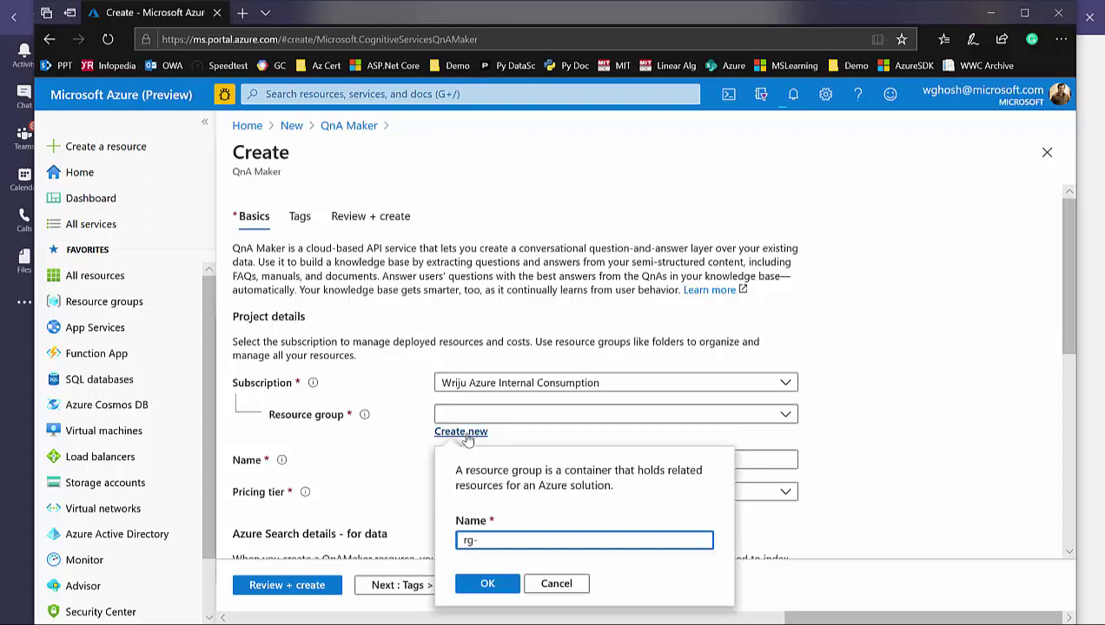
{"action": "type", "text": "botdemo"}
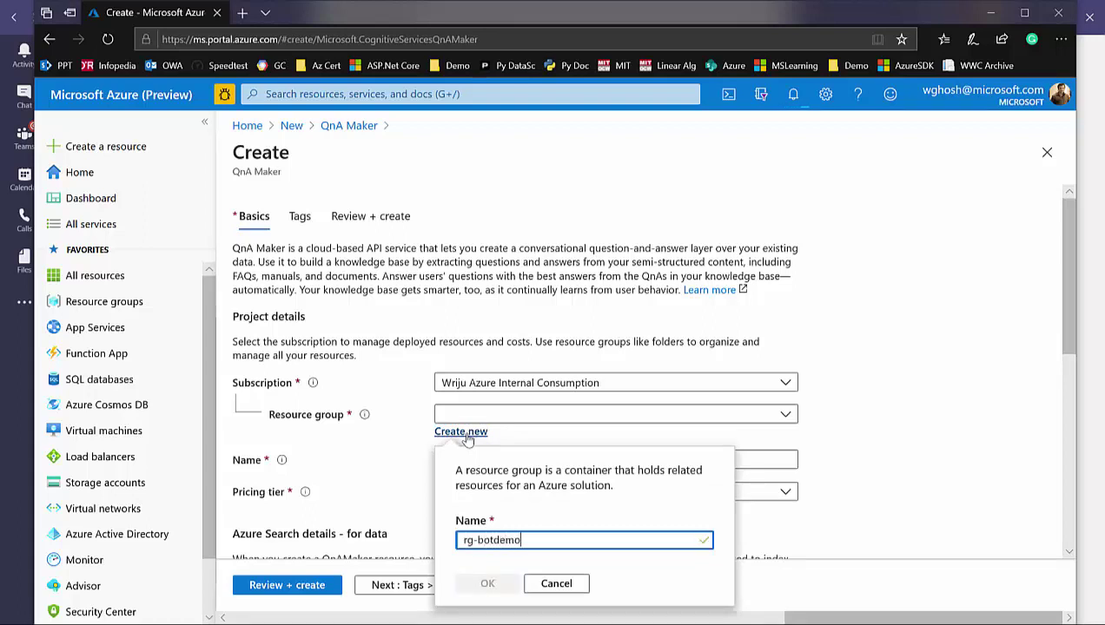
{"action": "type", "text": "2"}
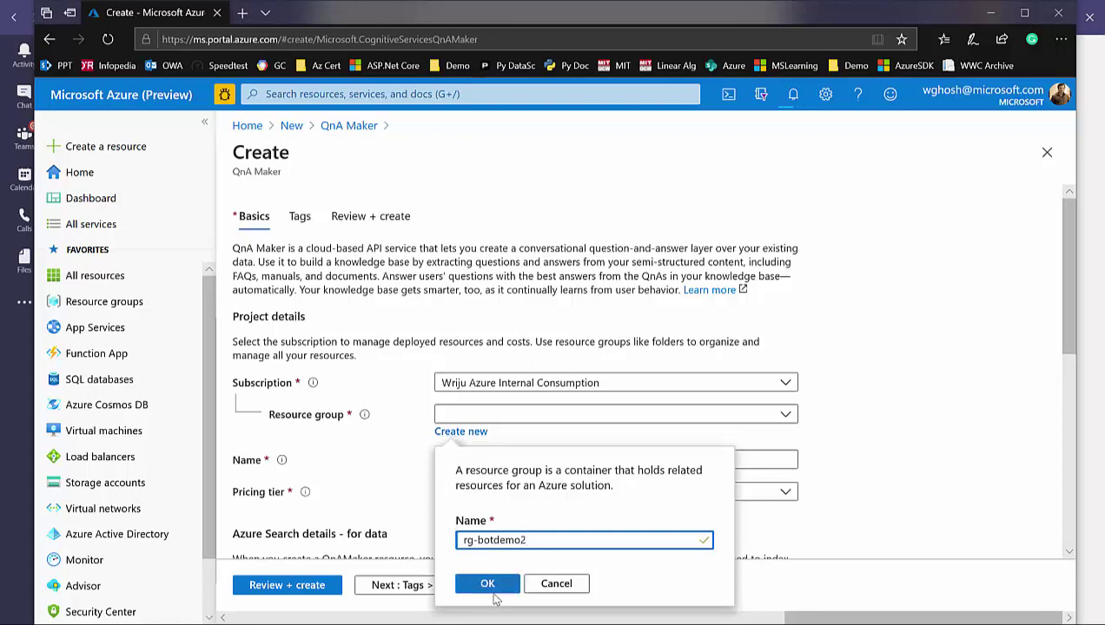
{"action": "left_click", "coordinate": [491, 591]}
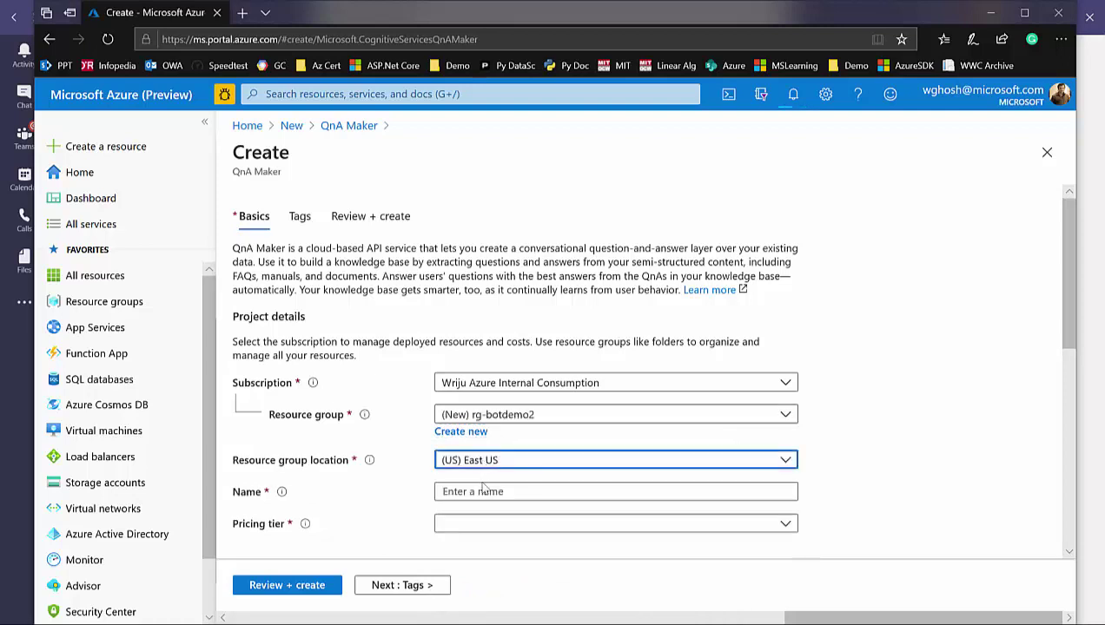
Name the QnA Maker resource wgqna and choose the Free F0 pricing tier
{"action": "left_click", "coordinate": [481, 491]}
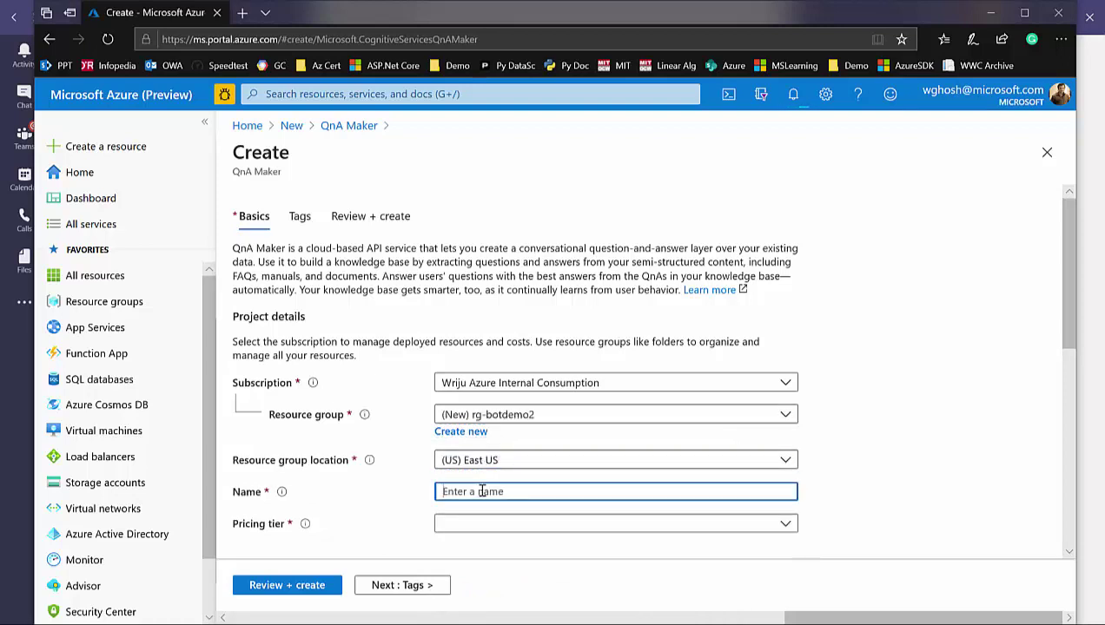
{"action": "type", "text": "wgqna"}
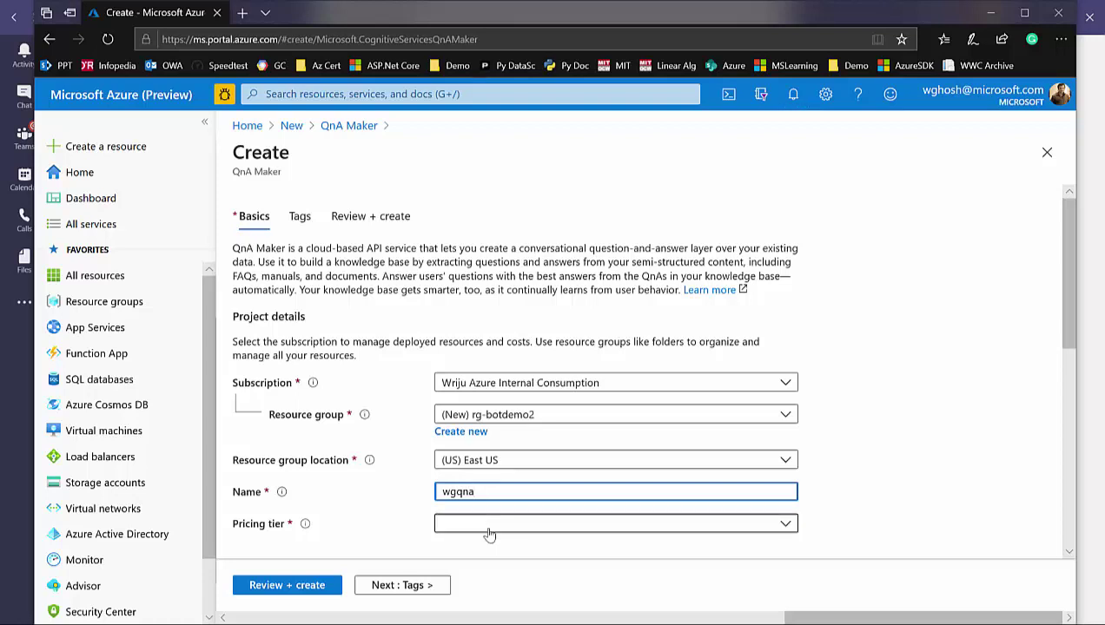
{"action": "left_click", "coordinate": [489, 531]}
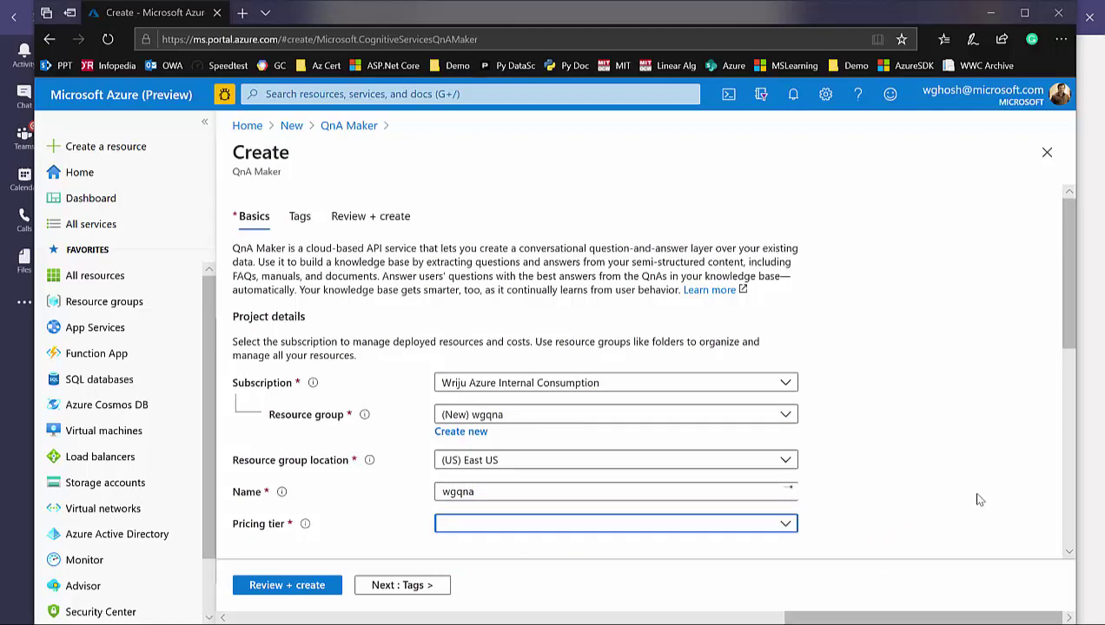
{"action": "scroll", "coordinate": [973, 521], "scroll_direction": "down", "scroll_amount": 3}
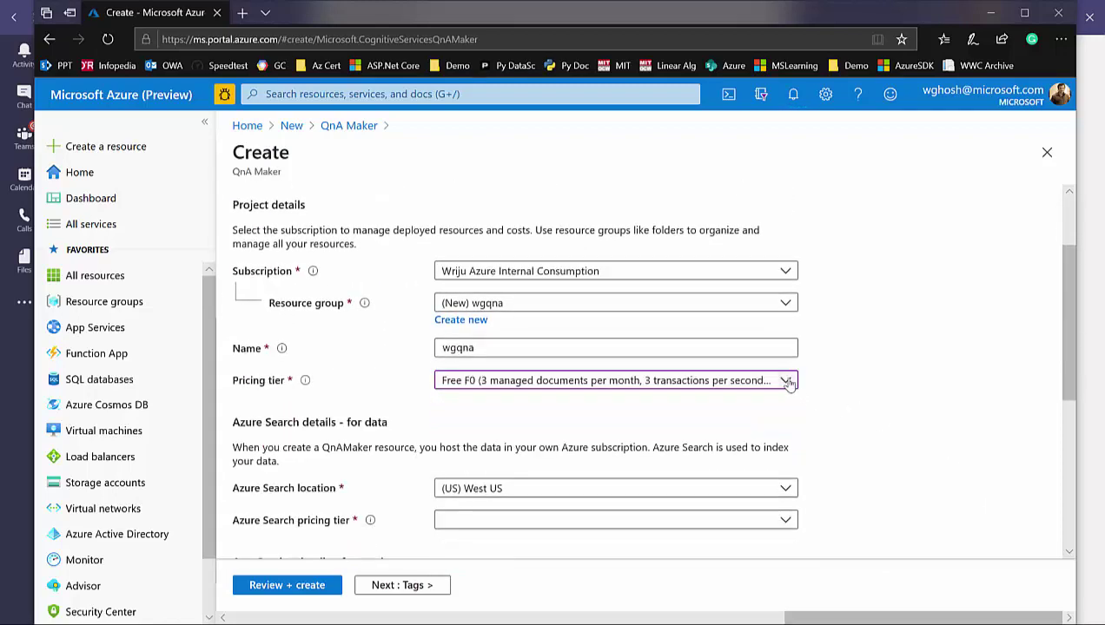
{"action": "left_click", "coordinate": [787, 382]}
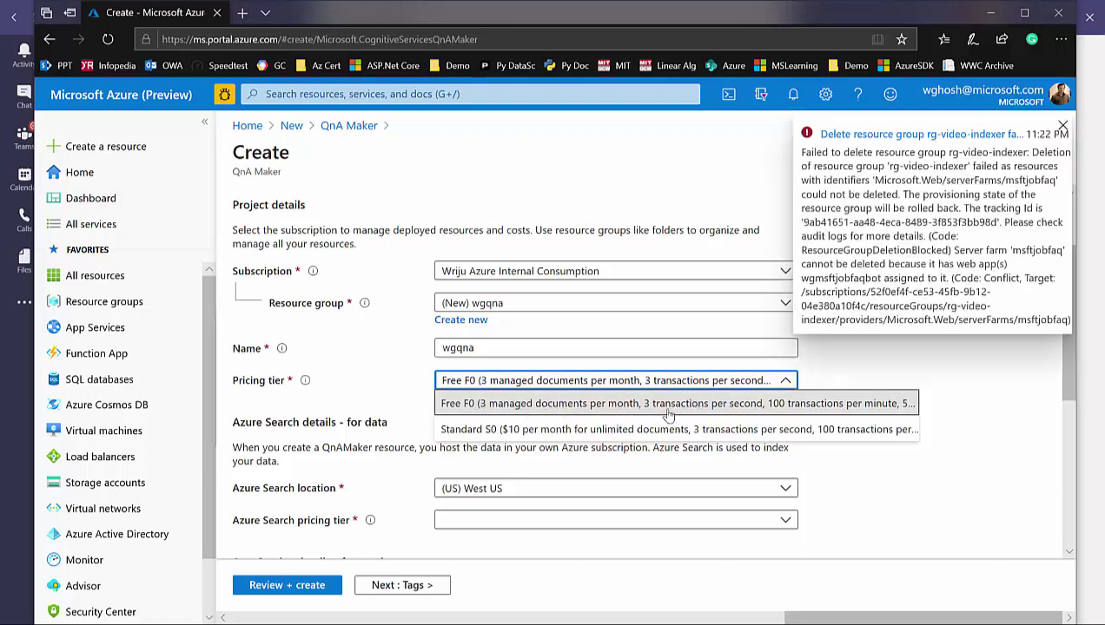
{"action": "left_click", "coordinate": [750, 412]}
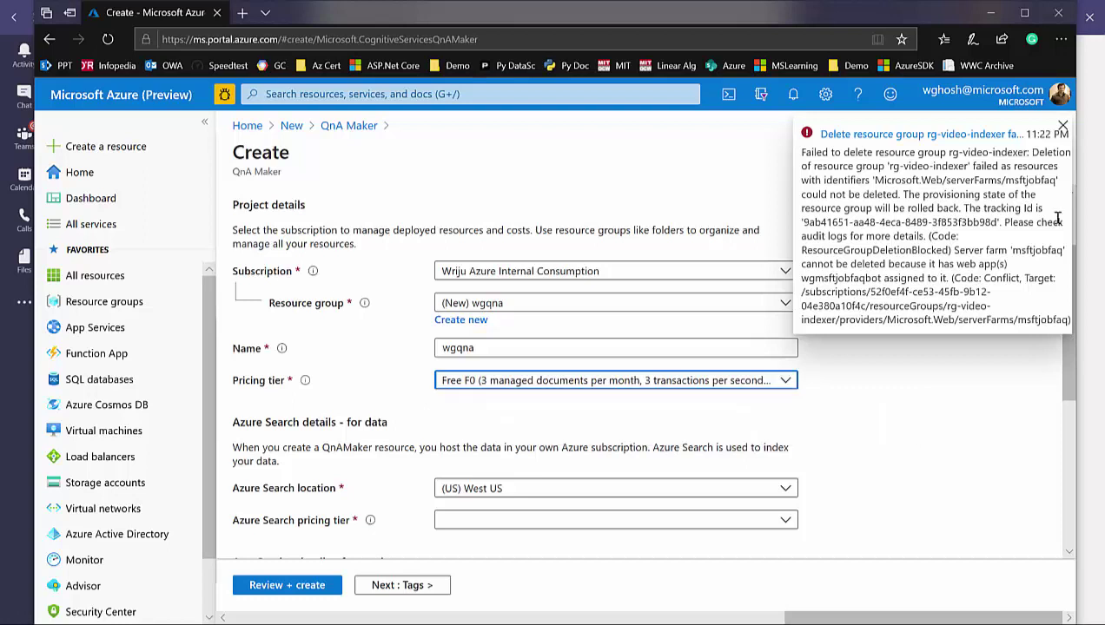
{"action": "left_click", "coordinate": [1064, 127]}
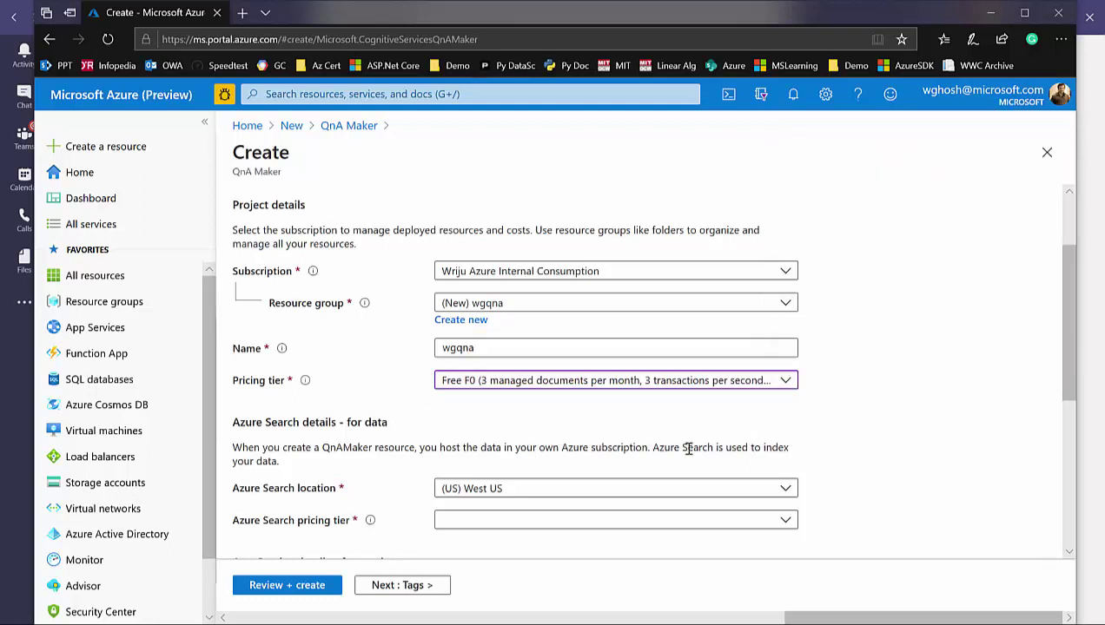
Set the Azure Search location to (US) East US and its pricing tier to Free F (3 Indexes)
{"action": "left_click", "coordinate": [662, 494]}
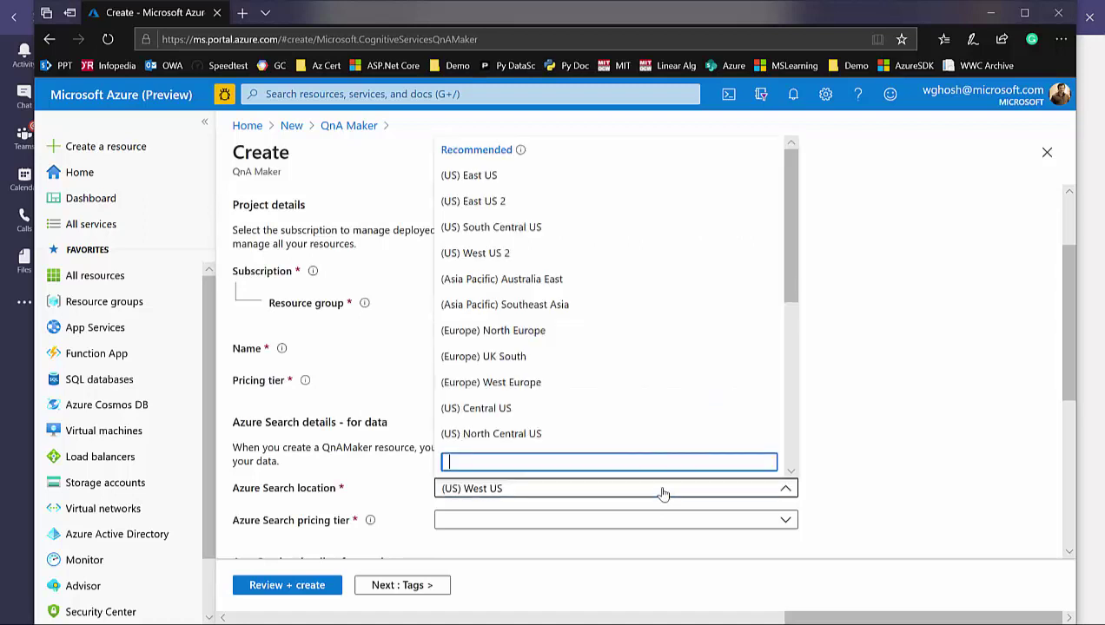
{"action": "left_click", "coordinate": [500, 180]}
{"action": "left_click", "coordinate": [504, 521]}
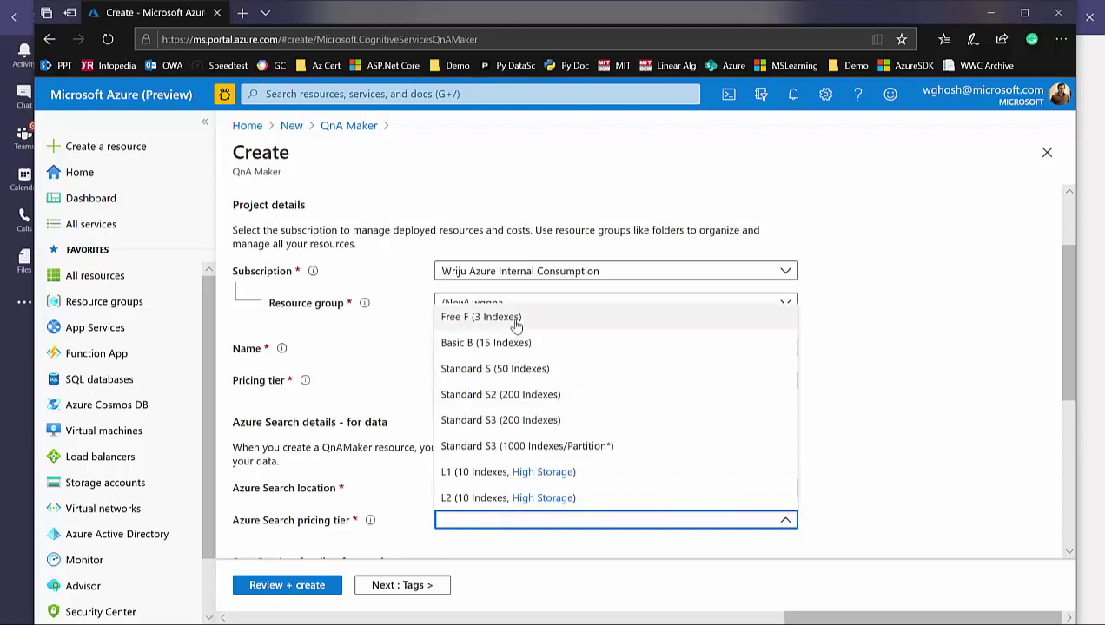
{"action": "left_click", "coordinate": [515, 324]}
Disable App insights for the QnA Maker resource
{"action": "scroll", "coordinate": [907, 523], "scroll_direction": "down", "scroll_amount": 2}
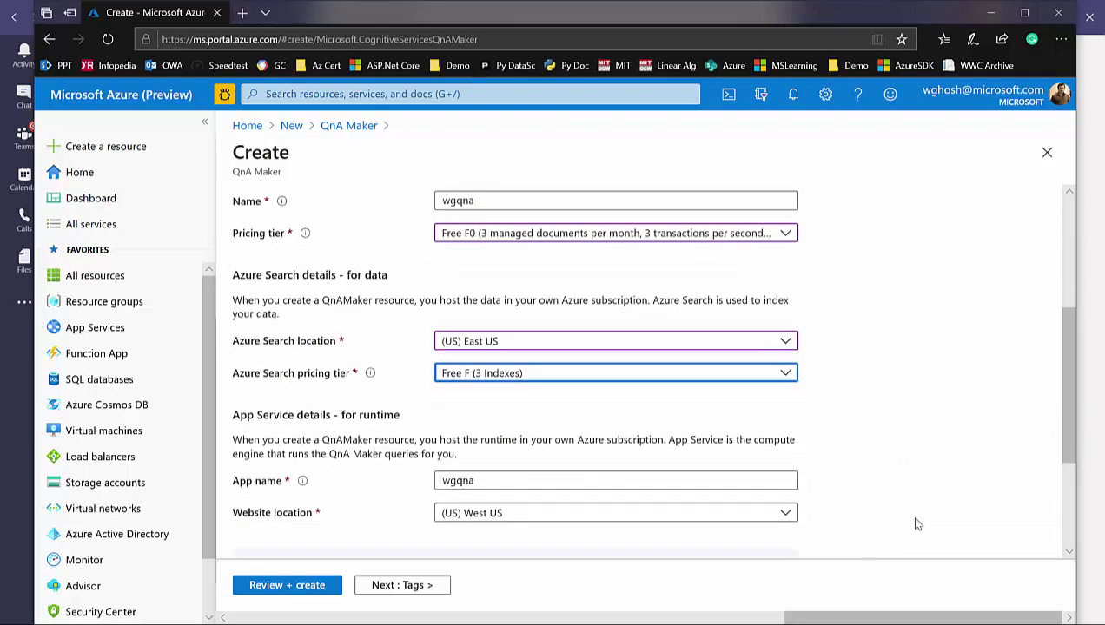
{"action": "scroll", "coordinate": [918, 523], "scroll_direction": "down", "scroll_amount": 2}
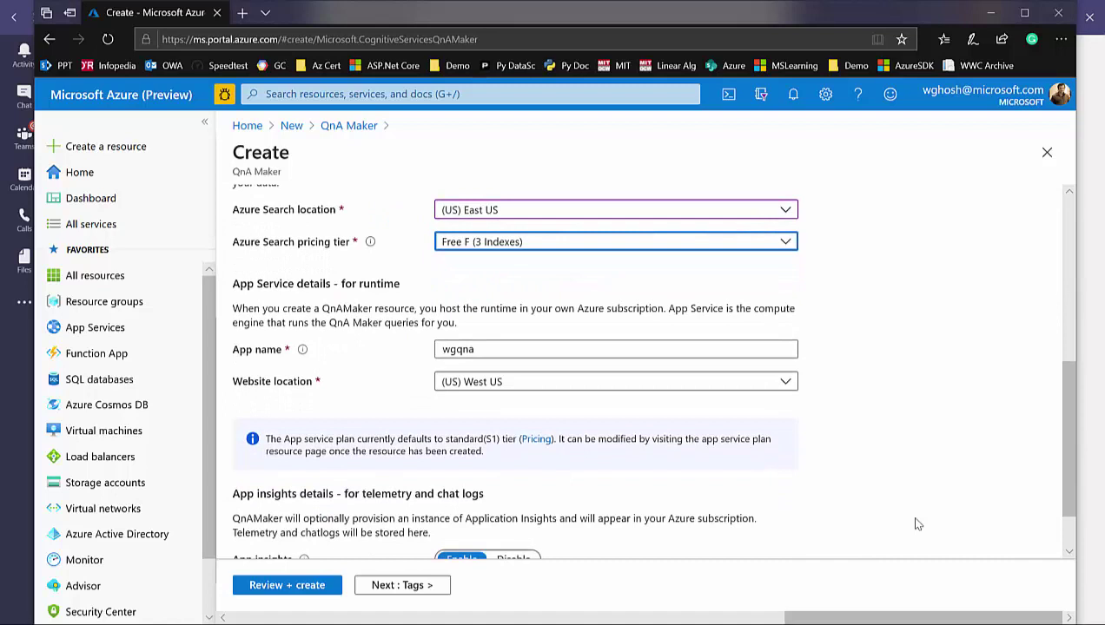
{"action": "scroll", "coordinate": [918, 524], "scroll_direction": "down", "scroll_amount": 1}
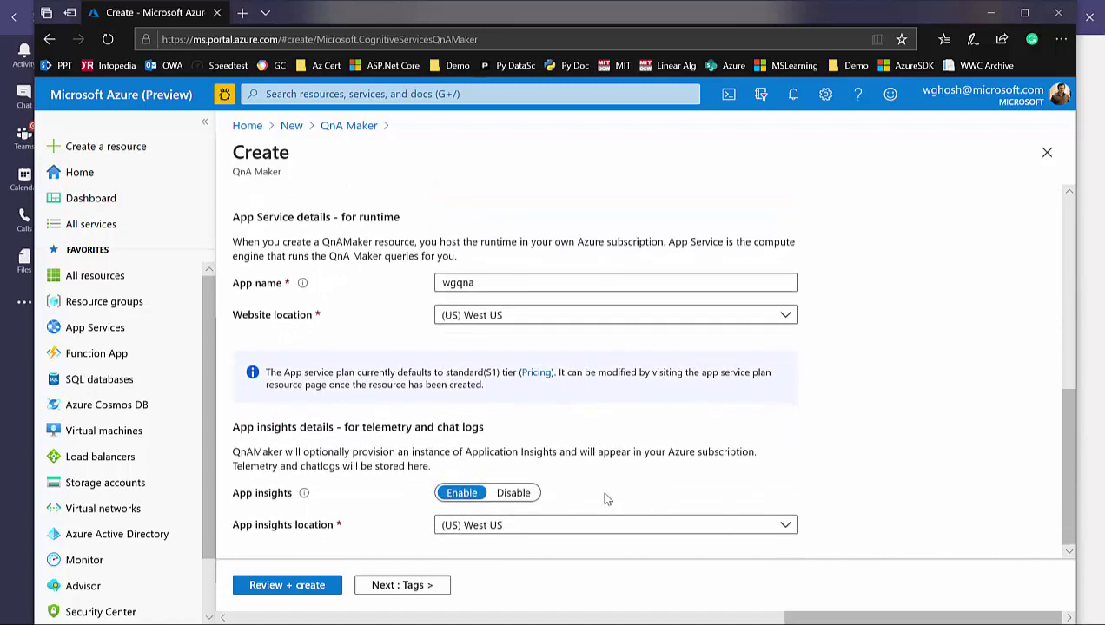
{"action": "left_click", "coordinate": [515, 493]}
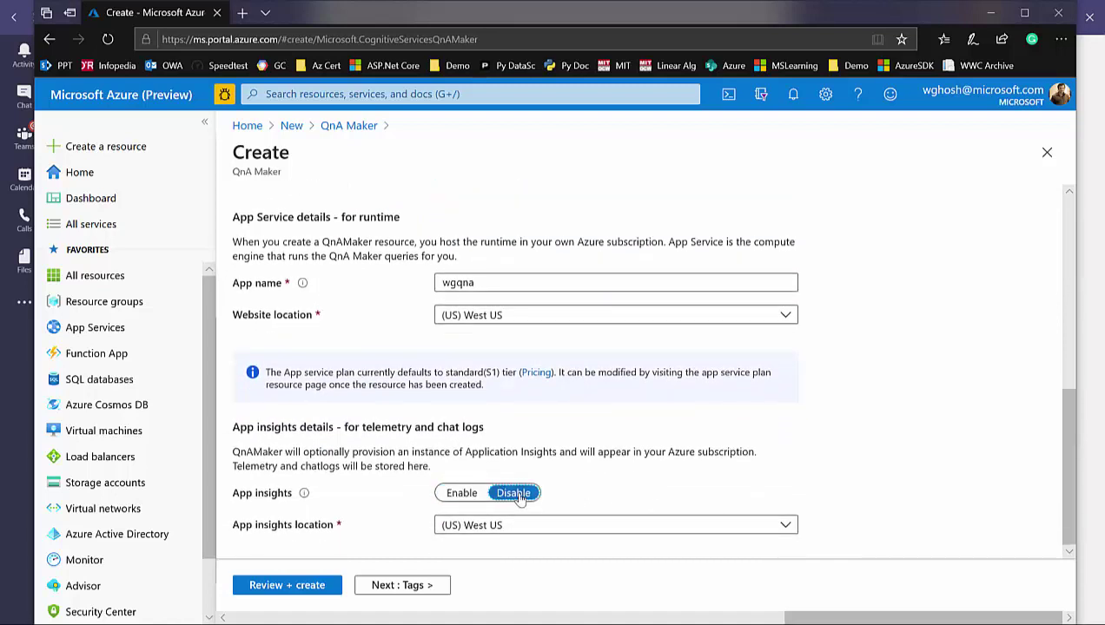
Review the QnA Maker configuration, create the resource, and refresh the deployment status
{"action": "left_click", "coordinate": [281, 587]}
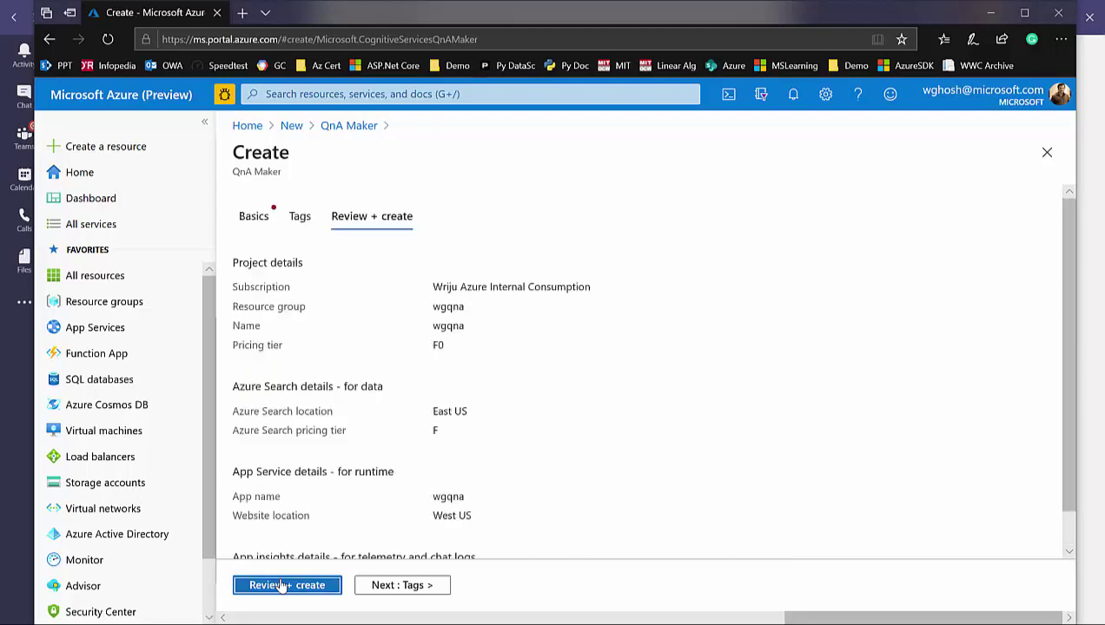
{"action": "scroll", "coordinate": [575, 478], "scroll_direction": "down", "scroll_amount": 1}
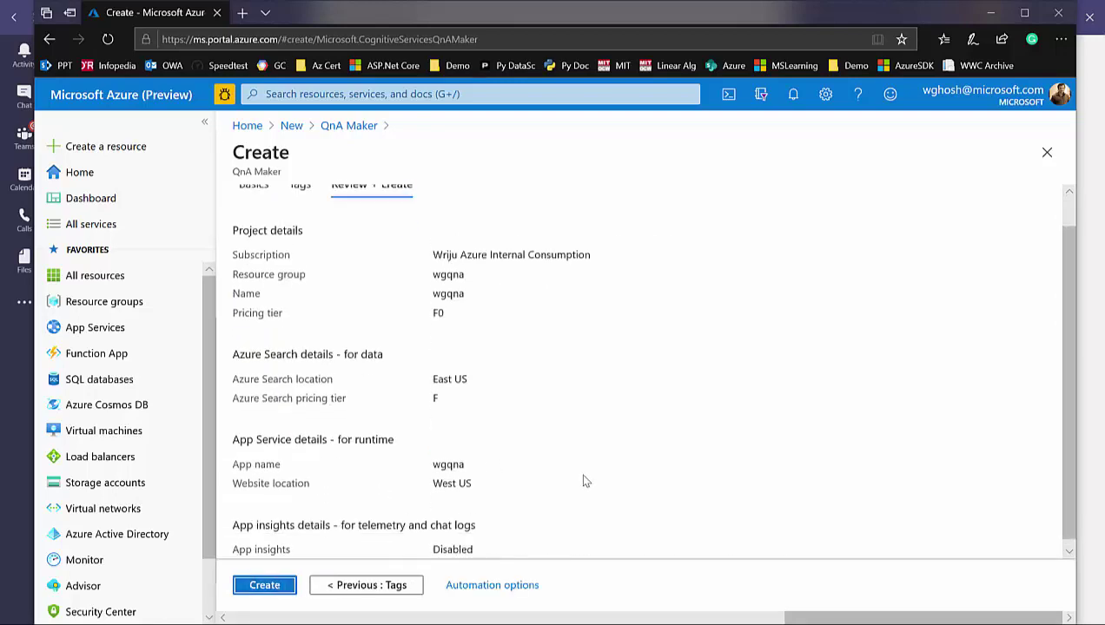
{"action": "left_click", "coordinate": [265, 588]}
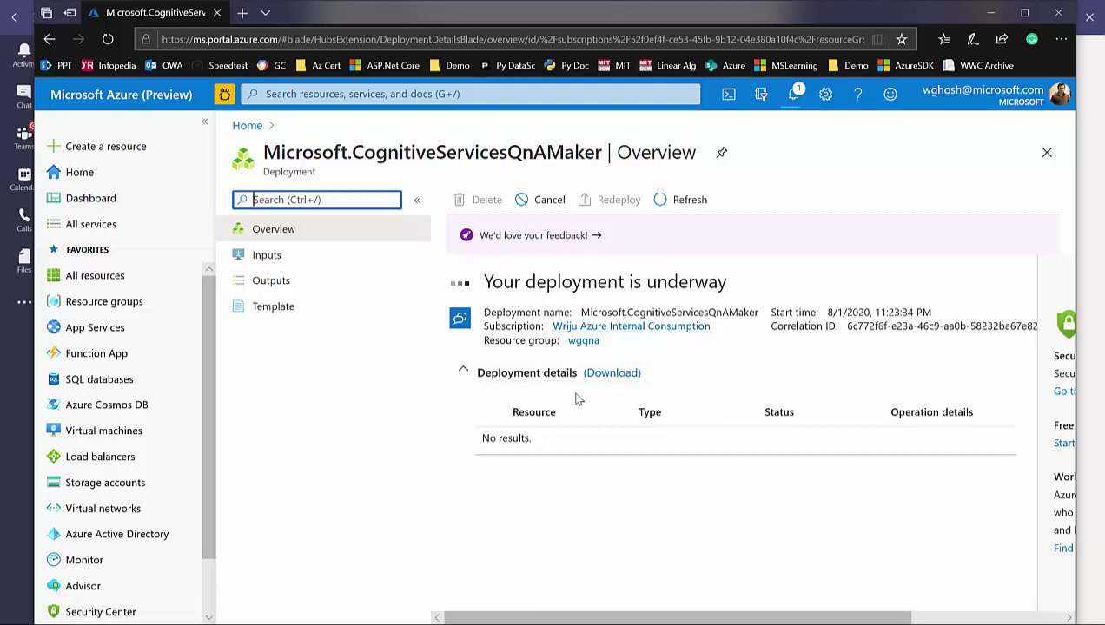
{"action": "left_click", "coordinate": [688, 200]}
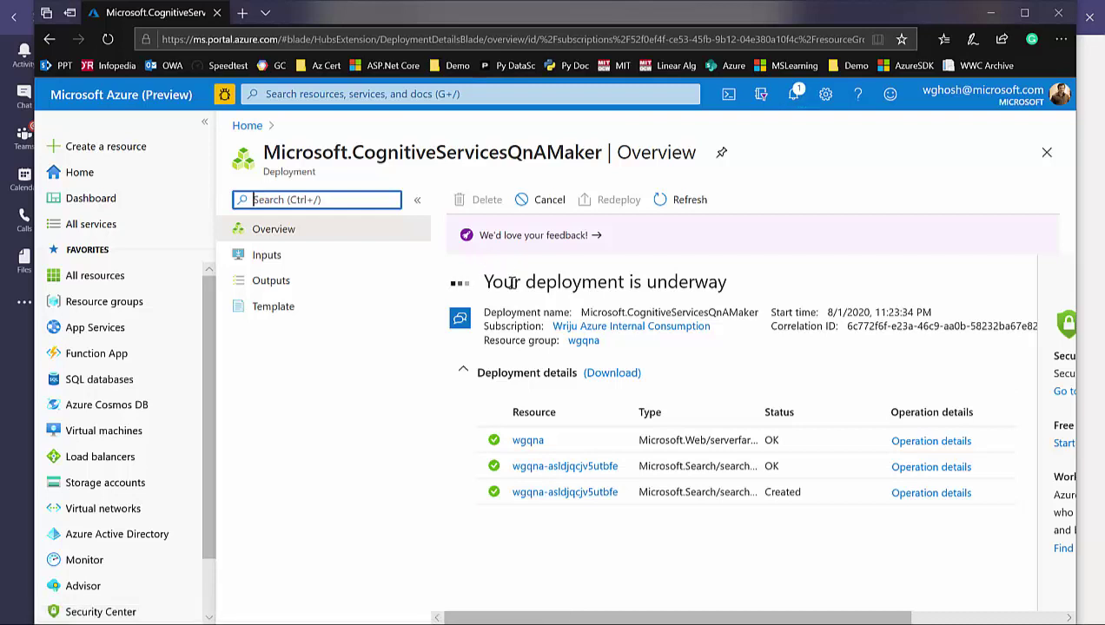
Open careers.microsoft.com in a new browser tab
{"action": "left_click", "coordinate": [241, 13]}
{"action": "type", "text": "a"}
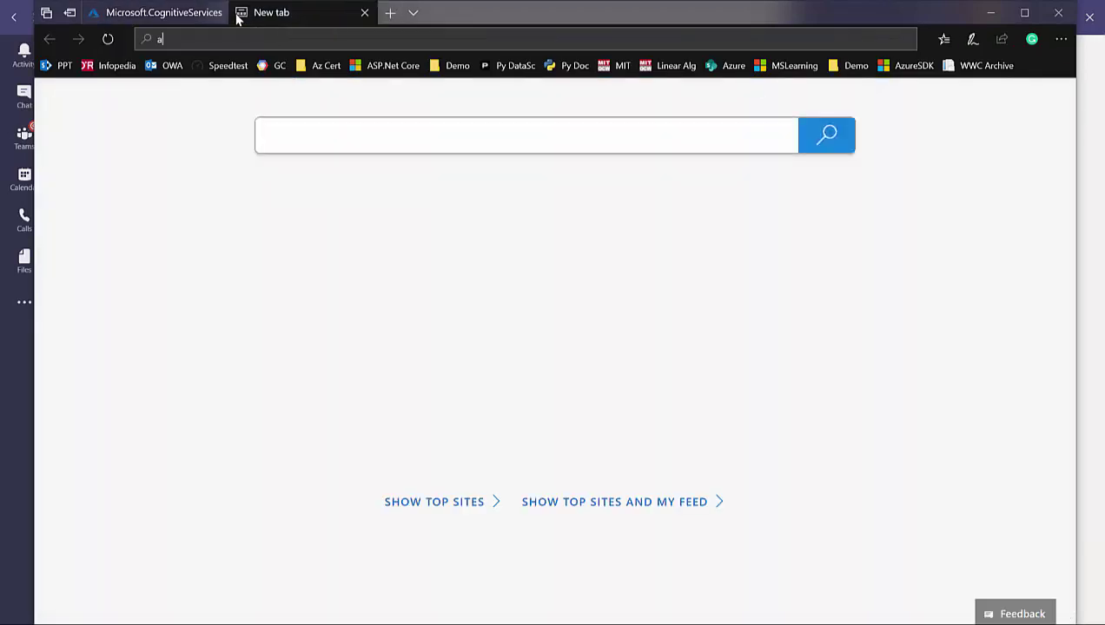
{"action": "type", "text": "re"}
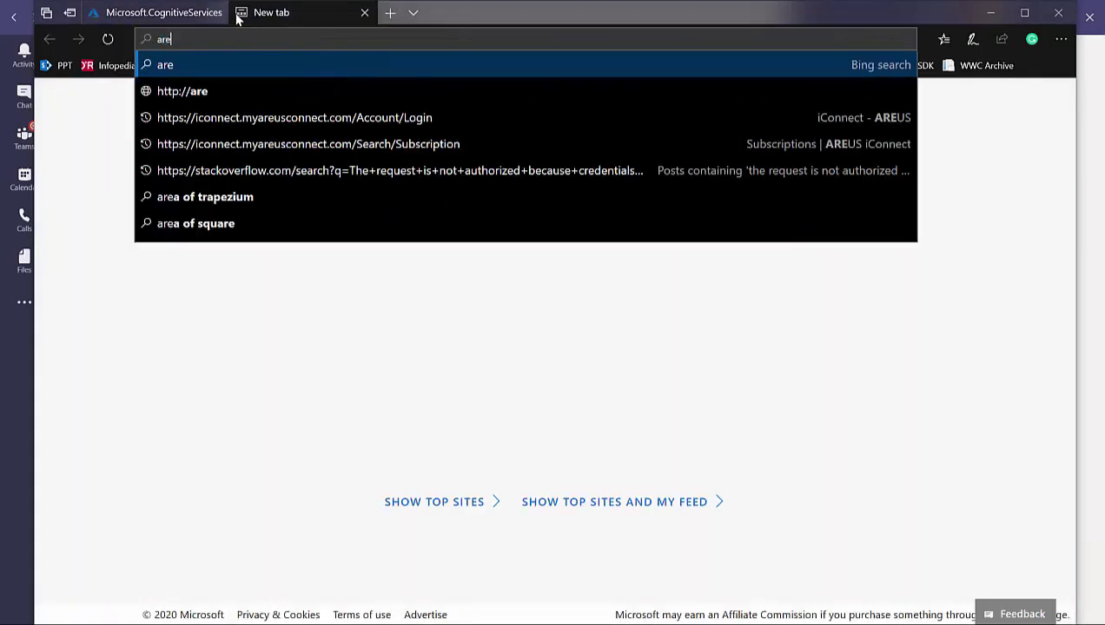
{"action": "key", "text": "BackSpace"}
{"action": "key", "text": "BackSpace"}
{"action": "key", "text": "BackSpace"}
{"action": "type", "text": "ca"}
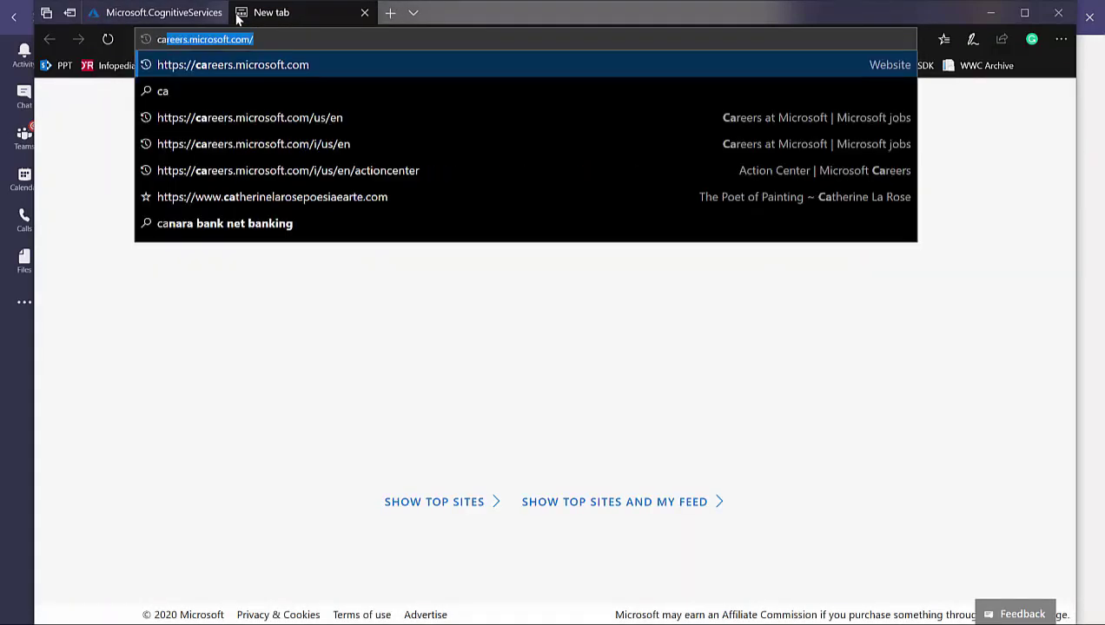
{"action": "key", "text": "Return"}
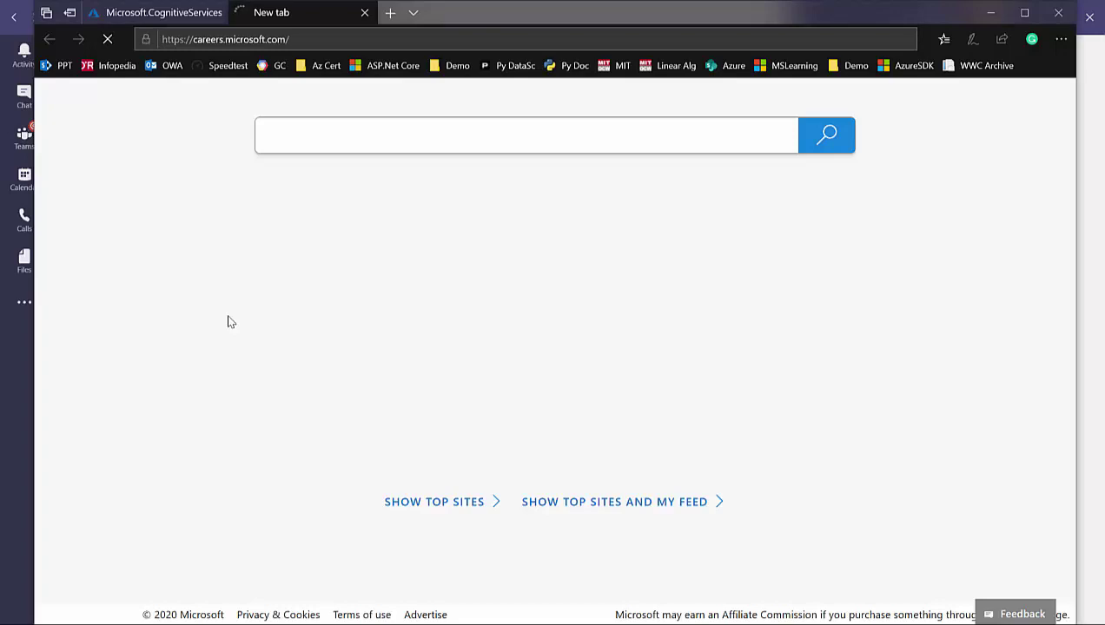
Open the FAQ page linked in the Microsoft Careers footer and look through its question sections
{"action": "scroll", "coordinate": [230, 323], "scroll_direction": "down", "scroll_amount": 15}
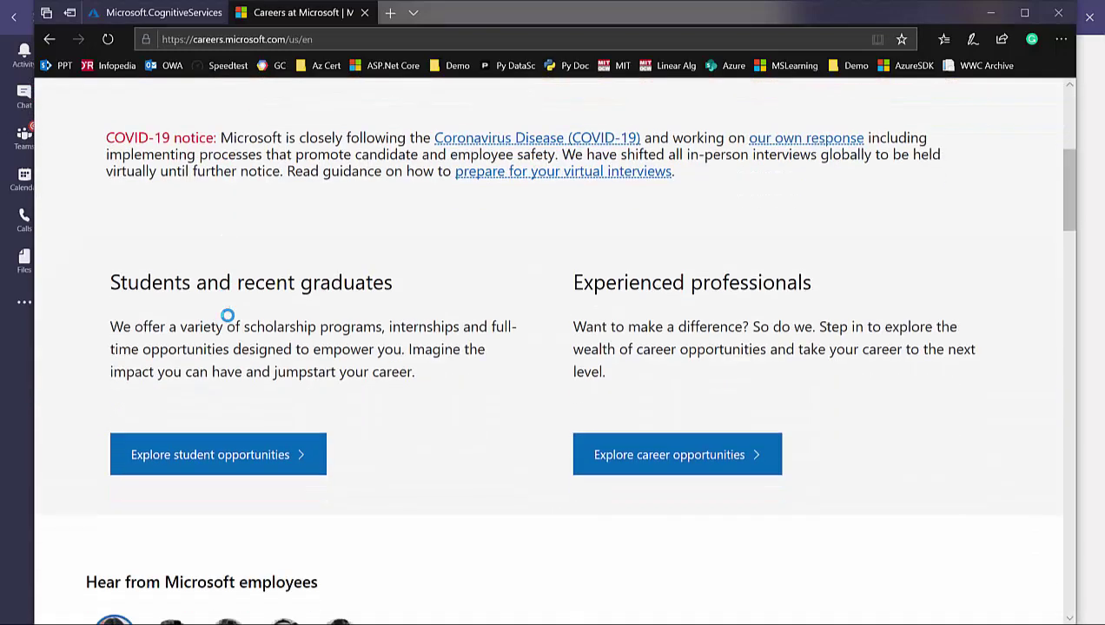
{"action": "scroll", "coordinate": [228, 316], "scroll_direction": "down", "scroll_amount": 10}
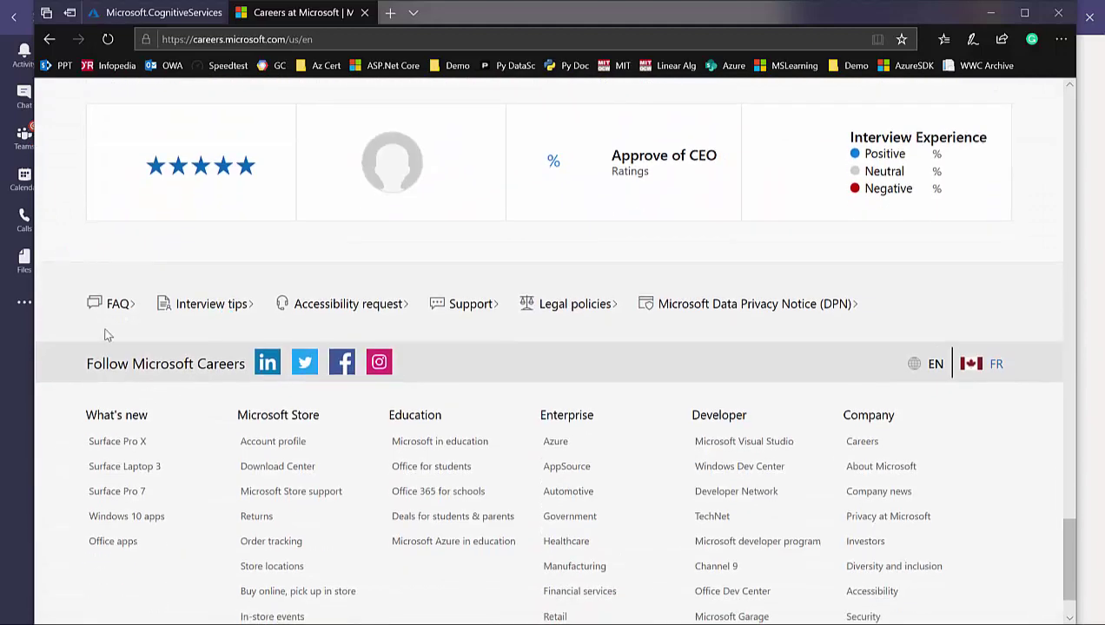
{"action": "left_click", "coordinate": [108, 314]}
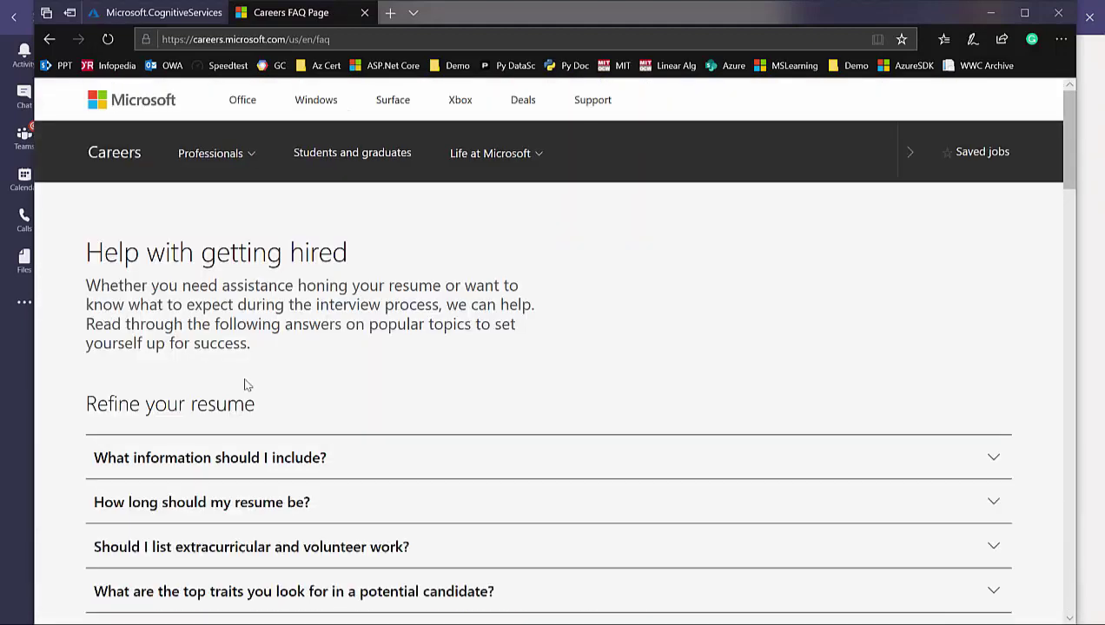
{"action": "scroll", "coordinate": [247, 385], "scroll_direction": "down", "scroll_amount": 3}
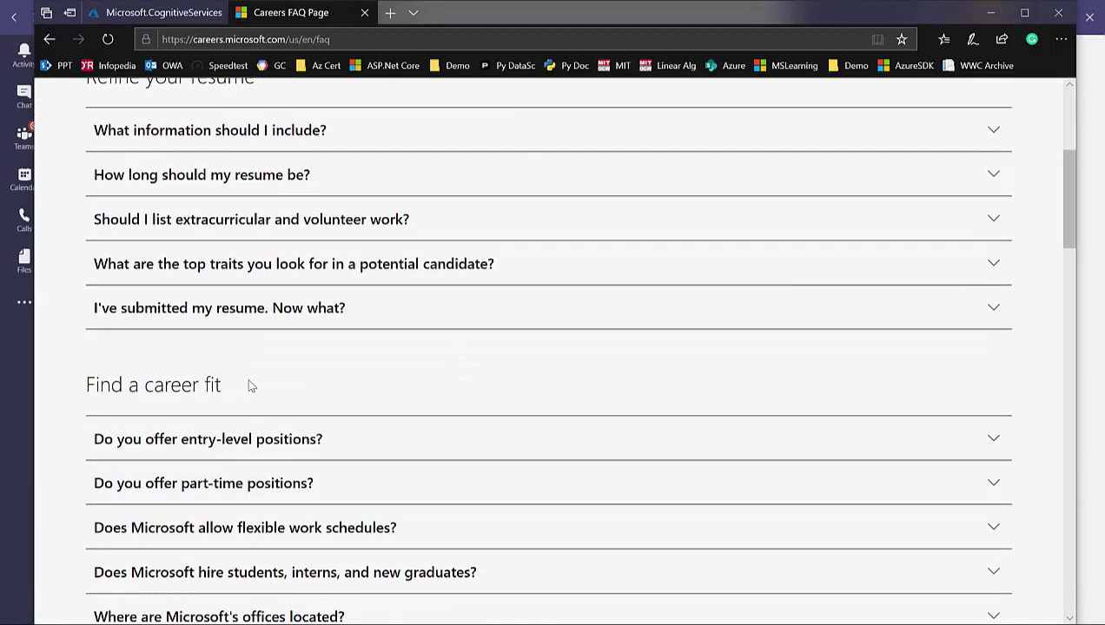
Examine the Careers FAQ questions, from the resume and career fit sections through to the career site section
{"action": "scroll", "coordinate": [249, 385], "scroll_direction": "up", "scroll_amount": 1}
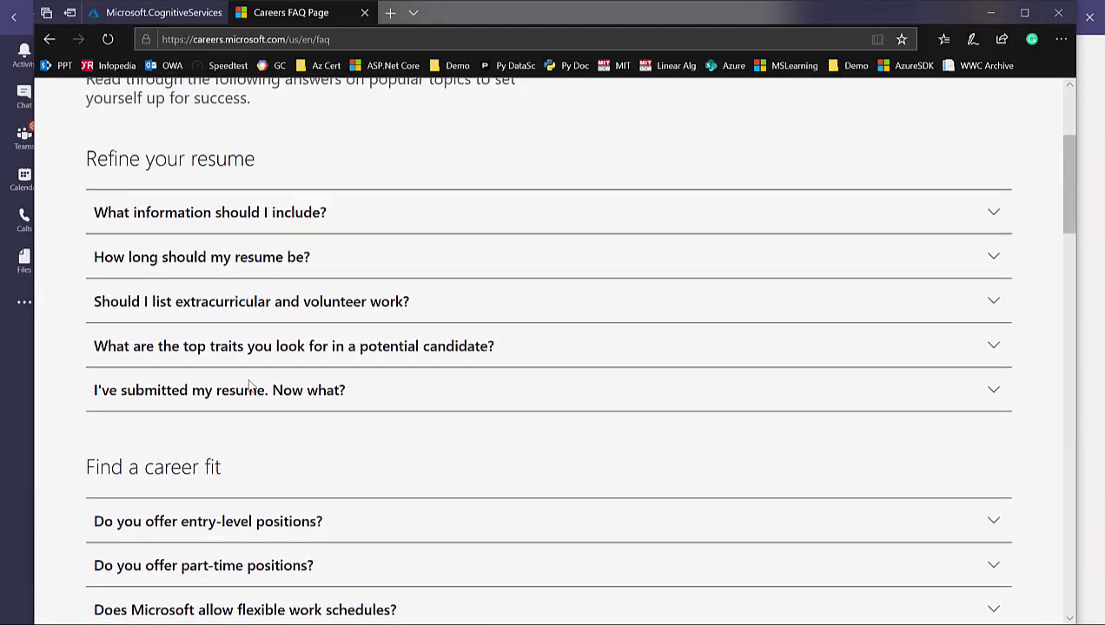
{"action": "scroll", "coordinate": [249, 385], "scroll_direction": "down", "scroll_amount": 7}
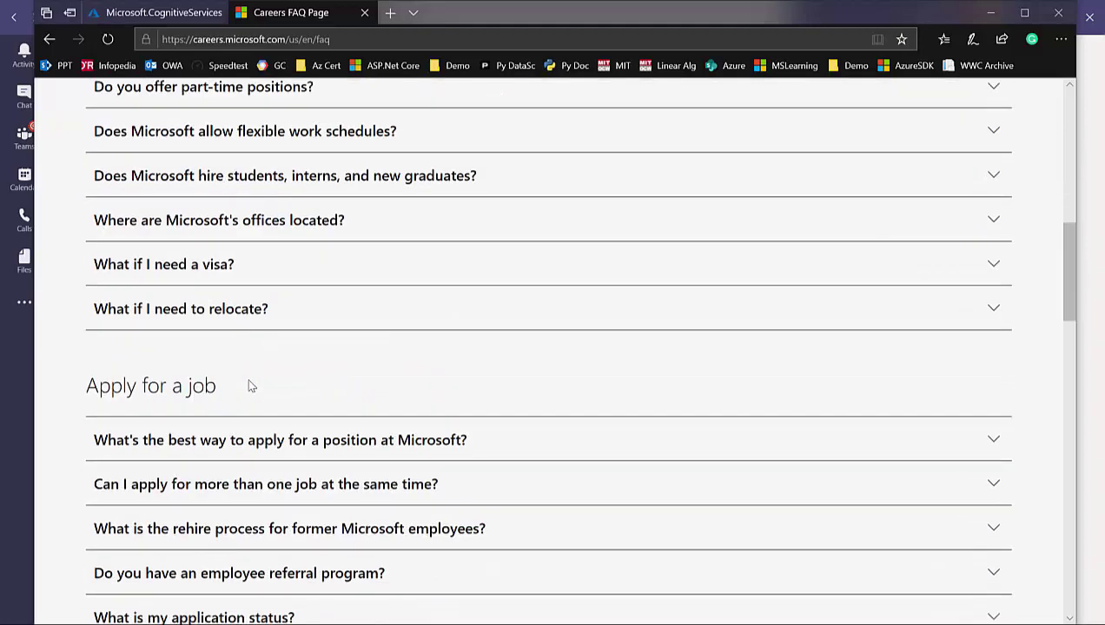
{"action": "scroll", "coordinate": [249, 385], "scroll_direction": "down", "scroll_amount": 5}
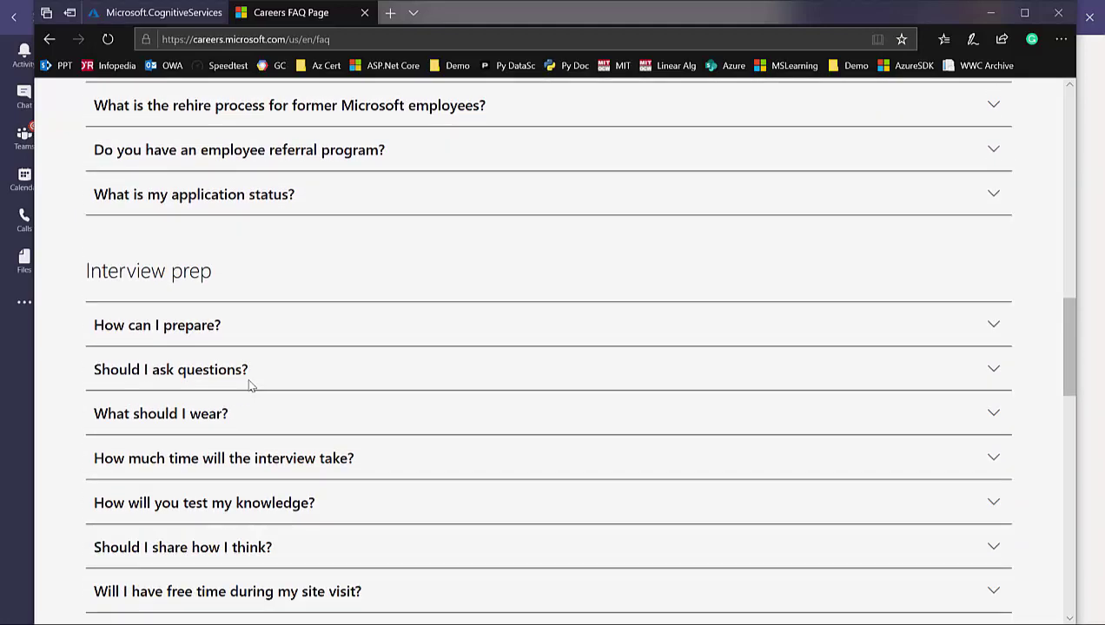
{"action": "scroll", "coordinate": [249, 386], "scroll_direction": "down", "scroll_amount": 7}
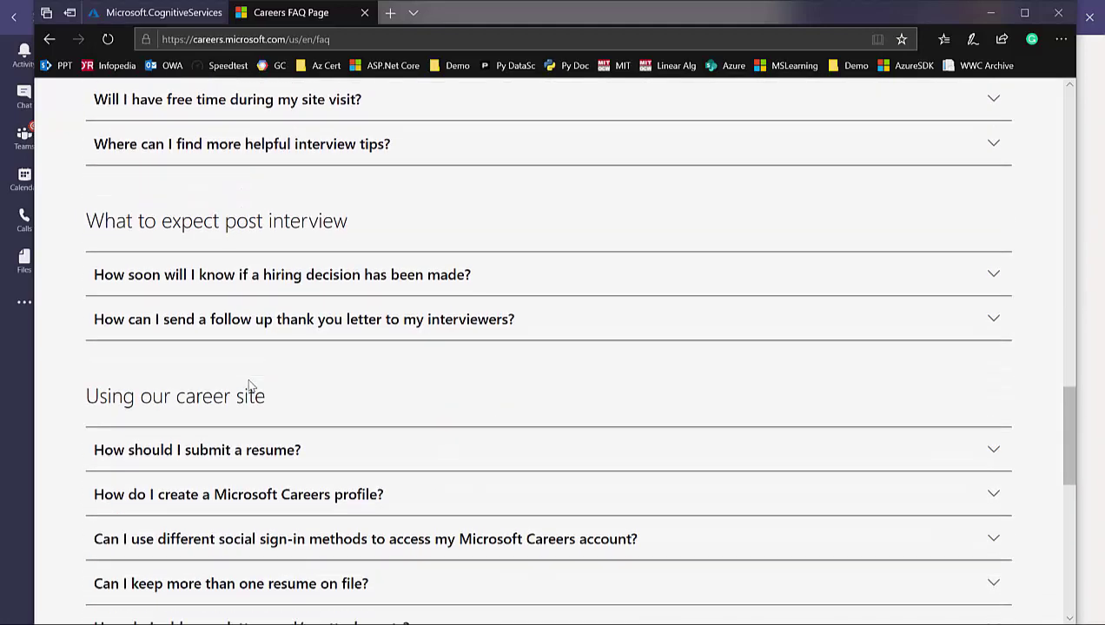
{"action": "scroll", "coordinate": [250, 385], "scroll_direction": "down", "scroll_amount": 3}
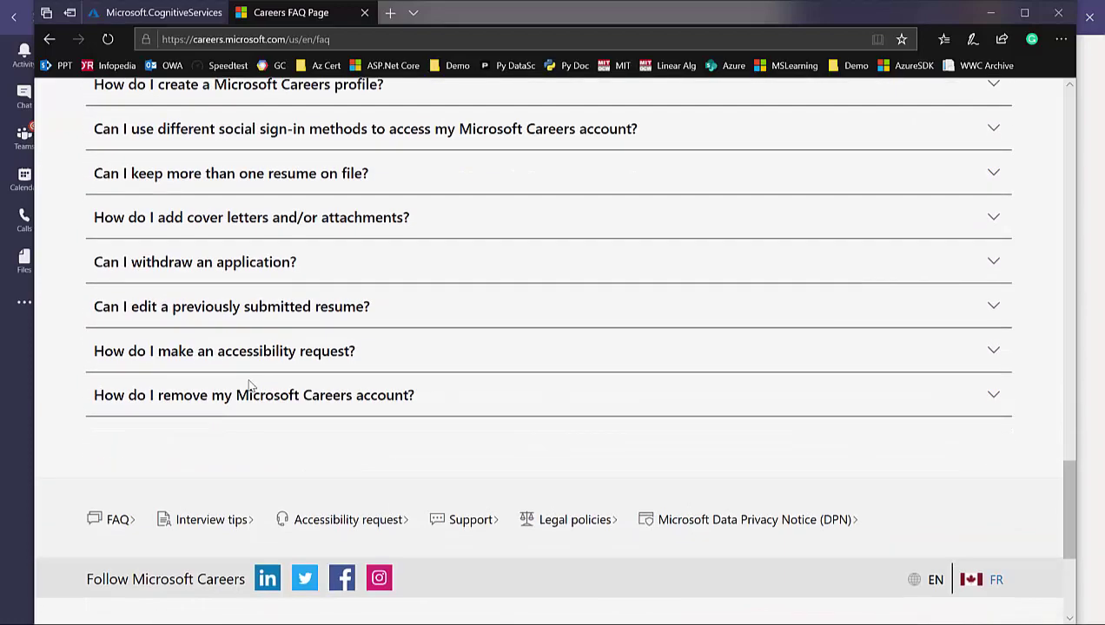
{"action": "scroll", "coordinate": [249, 386], "scroll_direction": "up", "scroll_amount": 2}
{"action": "scroll", "coordinate": [249, 385], "scroll_direction": "up", "scroll_amount": 2}
{"action": "scroll", "coordinate": [250, 386], "scroll_direction": "up", "scroll_amount": 15}
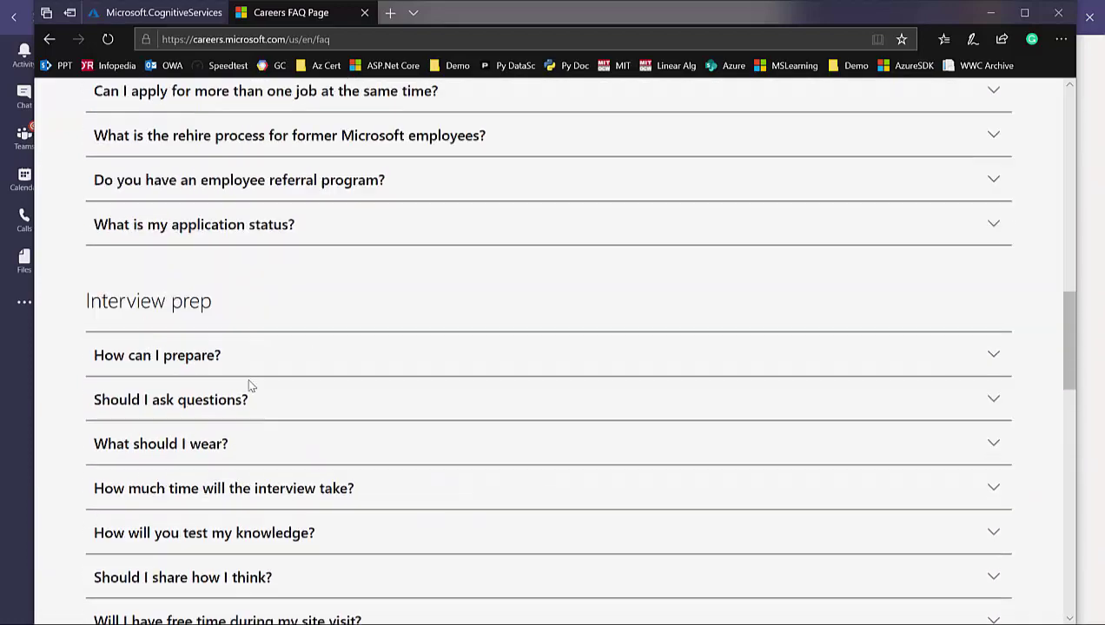
{"action": "scroll", "coordinate": [250, 386], "scroll_direction": "up", "scroll_amount": 2}
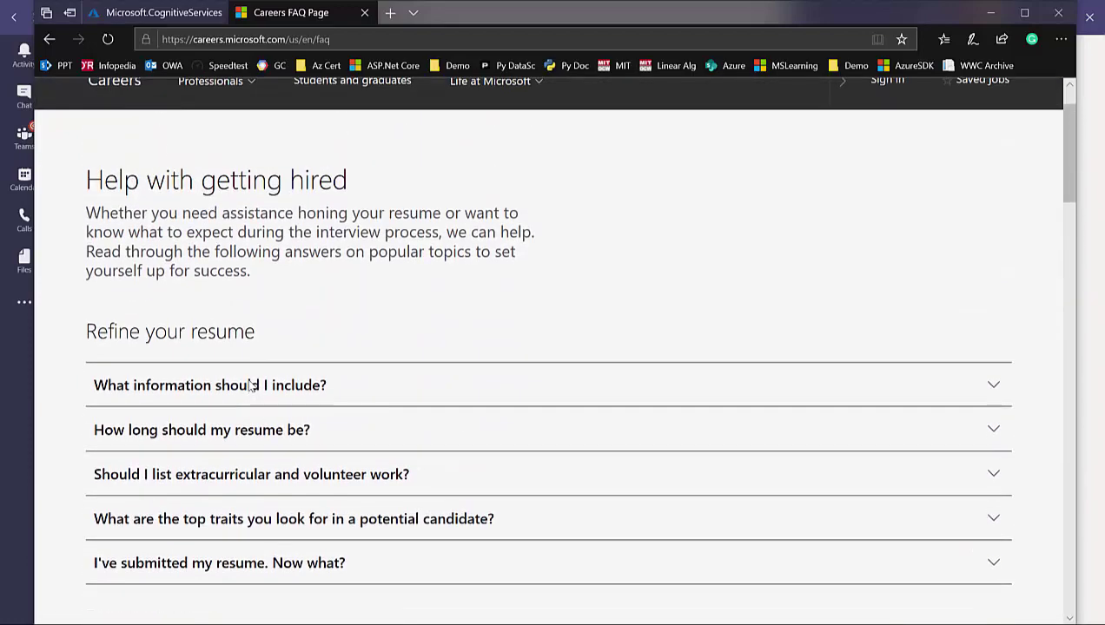
Copy the web address of the Careers FAQ page
{"action": "left_click", "coordinate": [250, 36]}
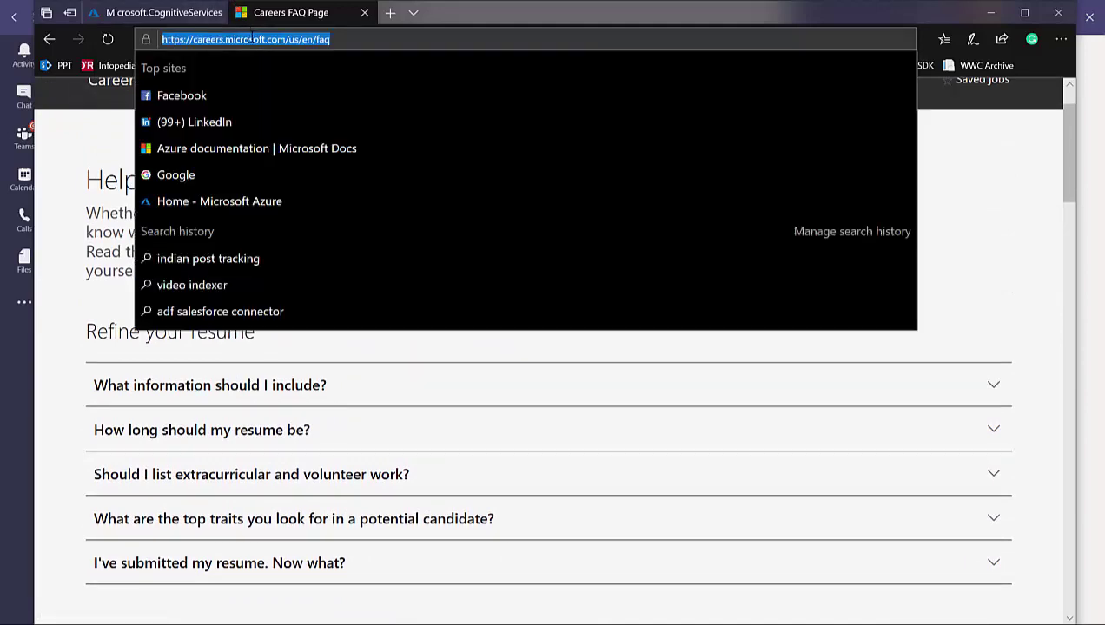
{"action": "right_click", "coordinate": [250, 39]}
{"action": "left_click", "coordinate": [247, 76]}
Return to the Azure deployment, open the deployed wgqna QnA Maker resource, and review its Quick start guidance
{"action": "left_click", "coordinate": [139, 11]}
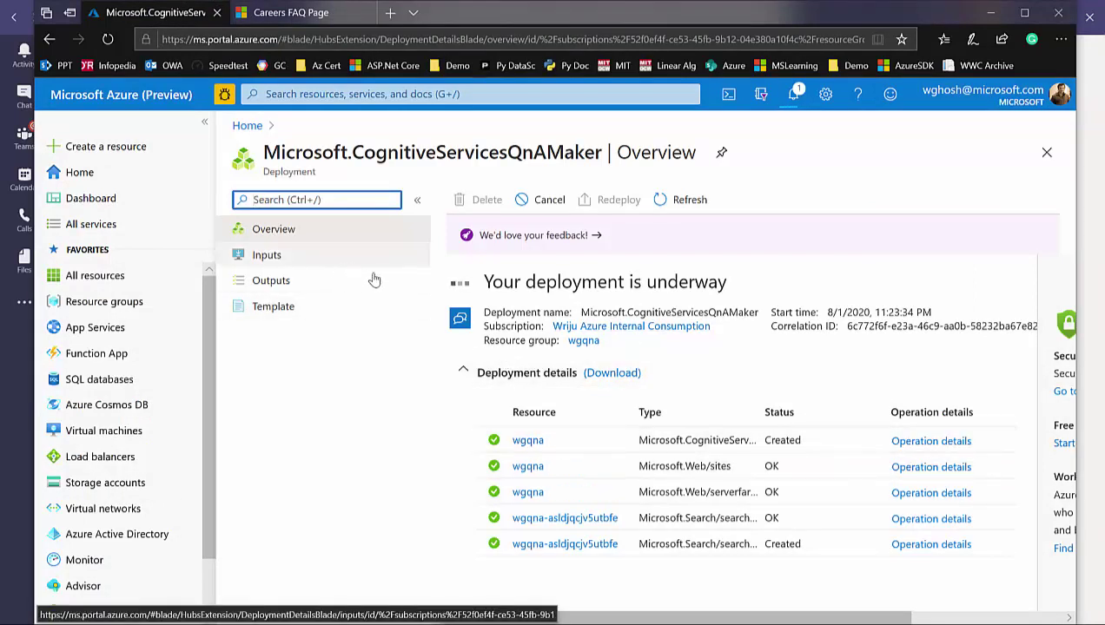
{"action": "left_click", "coordinate": [591, 342]}
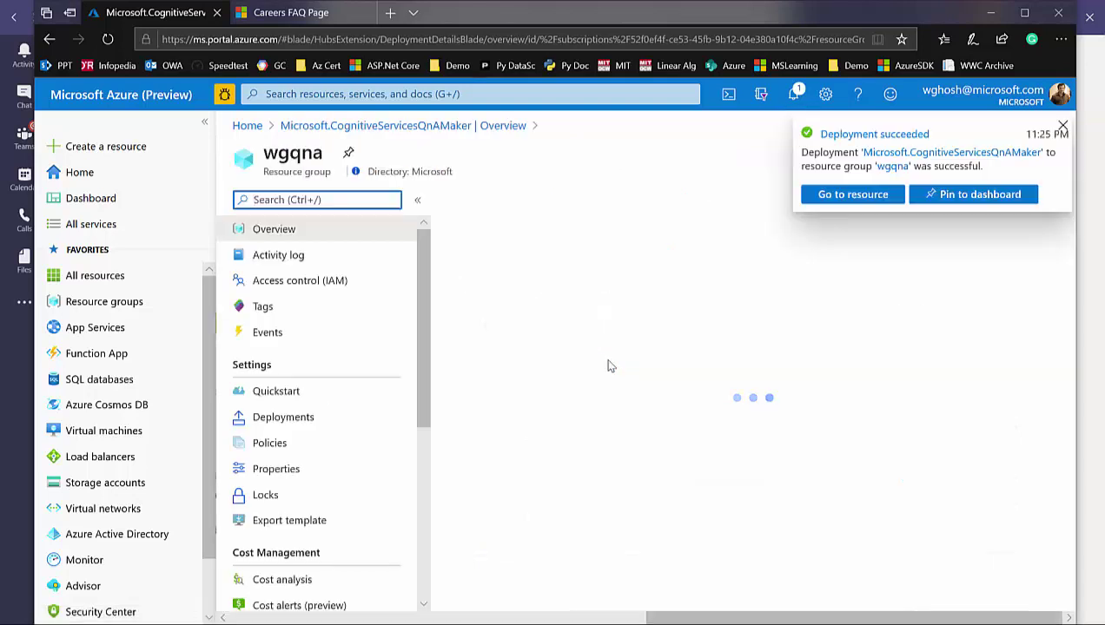
{"action": "left_click", "coordinate": [853, 195]}
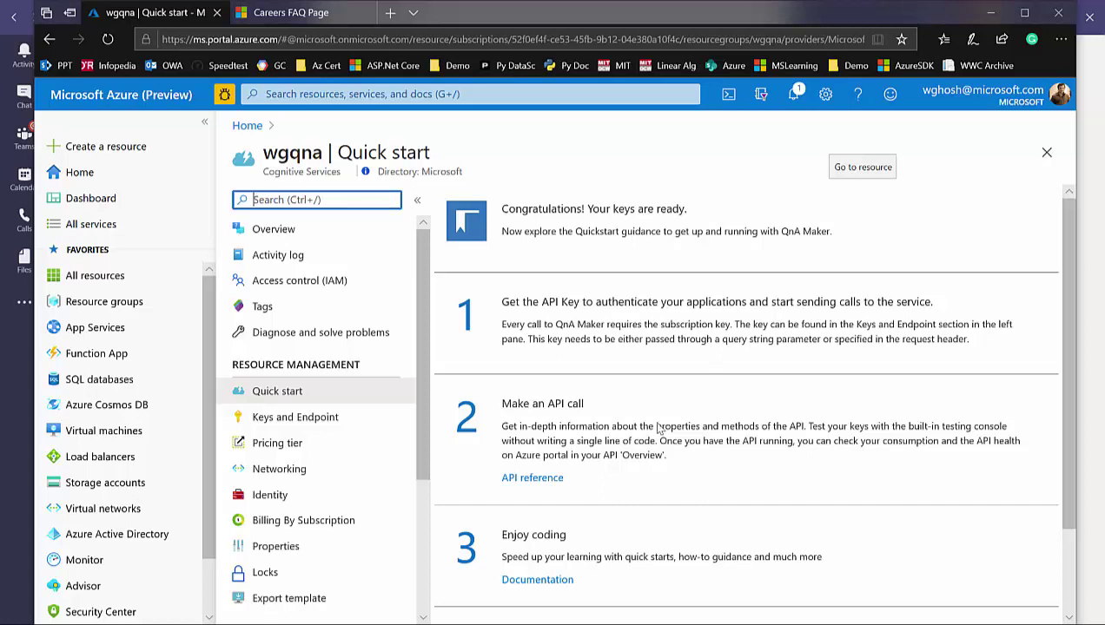
{"action": "scroll", "coordinate": [609, 495], "scroll_direction": "down", "scroll_amount": 1}
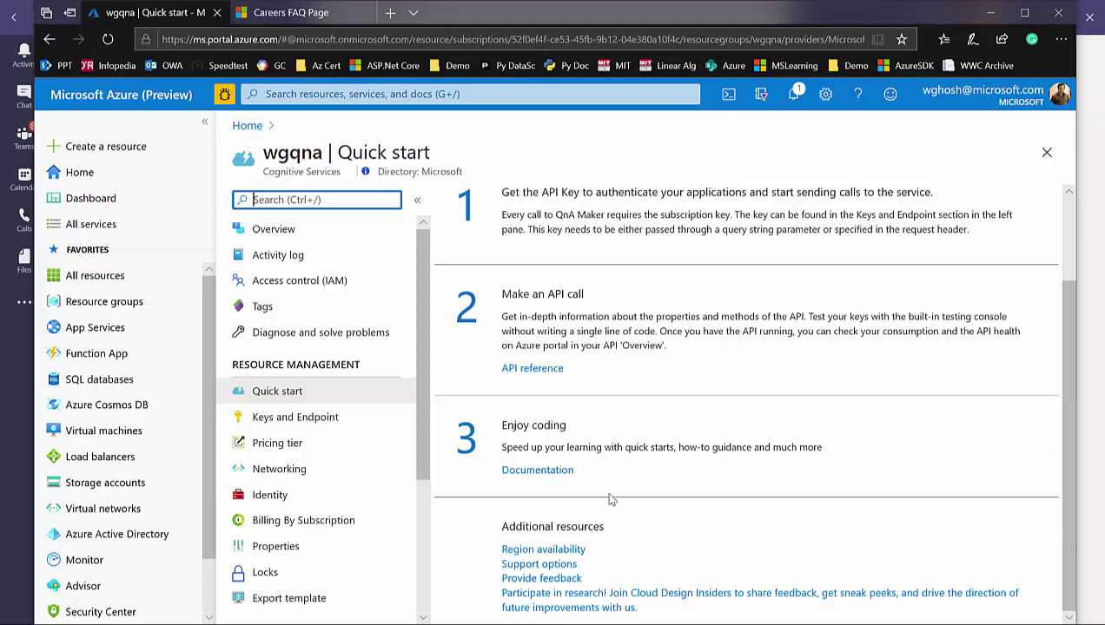
{"action": "scroll", "coordinate": [609, 500], "scroll_direction": "up", "scroll_amount": 1}
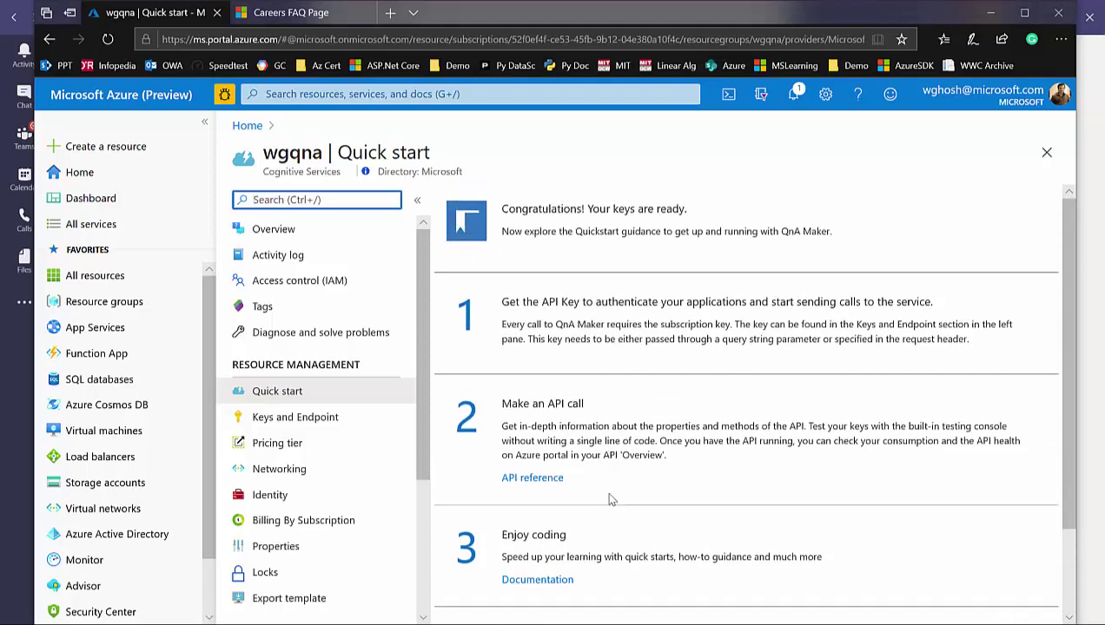
{"action": "scroll", "coordinate": [609, 500], "scroll_direction": "down", "scroll_amount": 1}
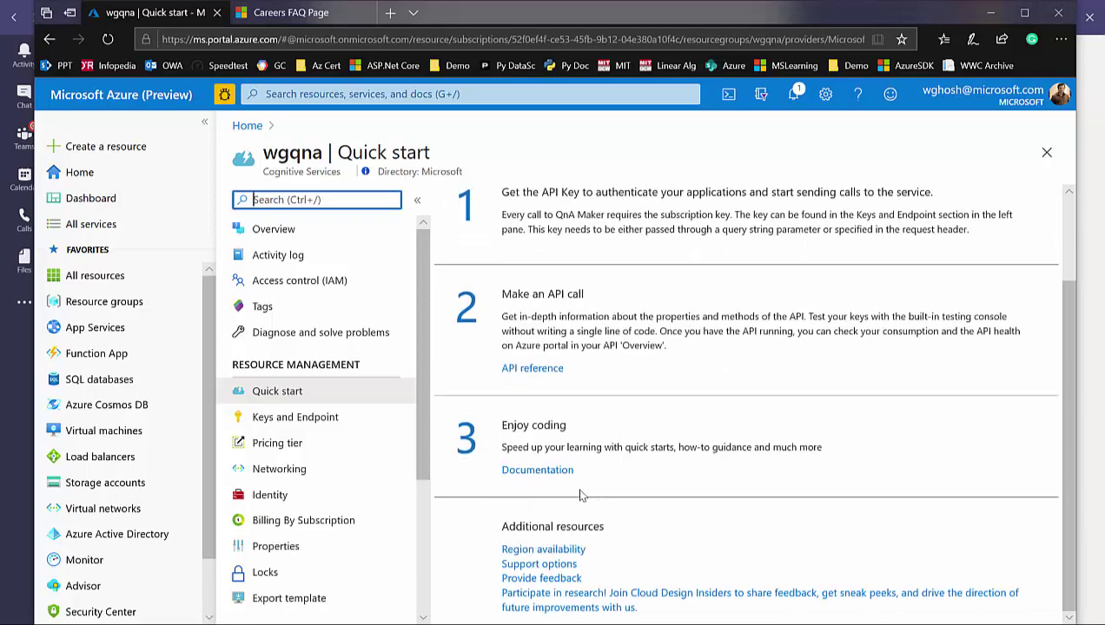
{"action": "scroll", "coordinate": [581, 493], "scroll_direction": "up", "scroll_amount": 1}
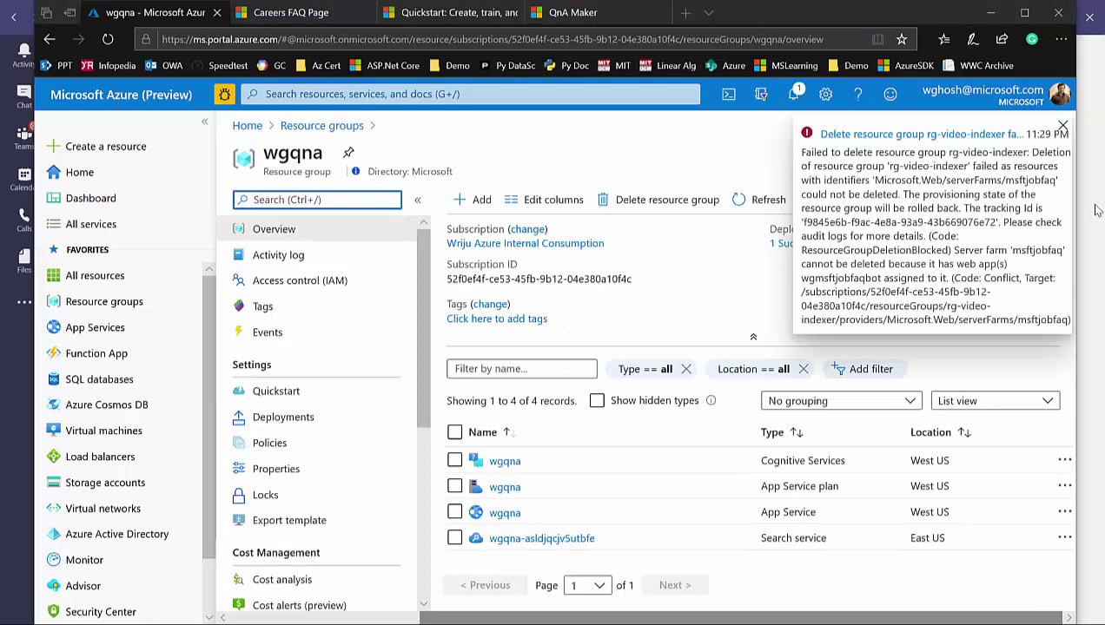
{"action": "left_click", "coordinate": [1062, 127]}
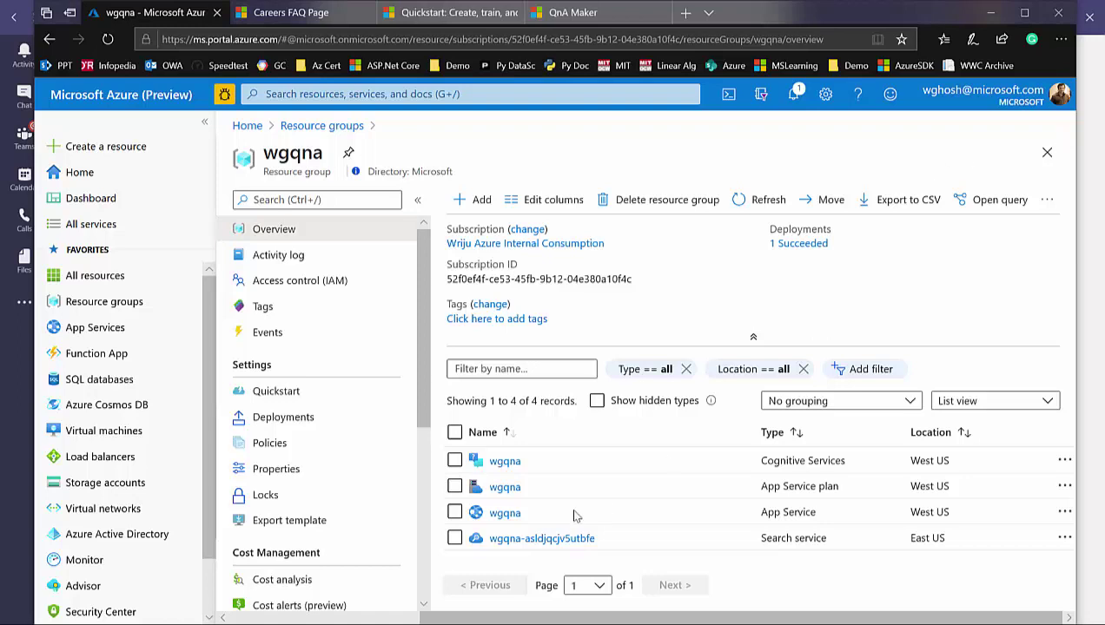
{"action": "left_click", "coordinate": [572, 12]}
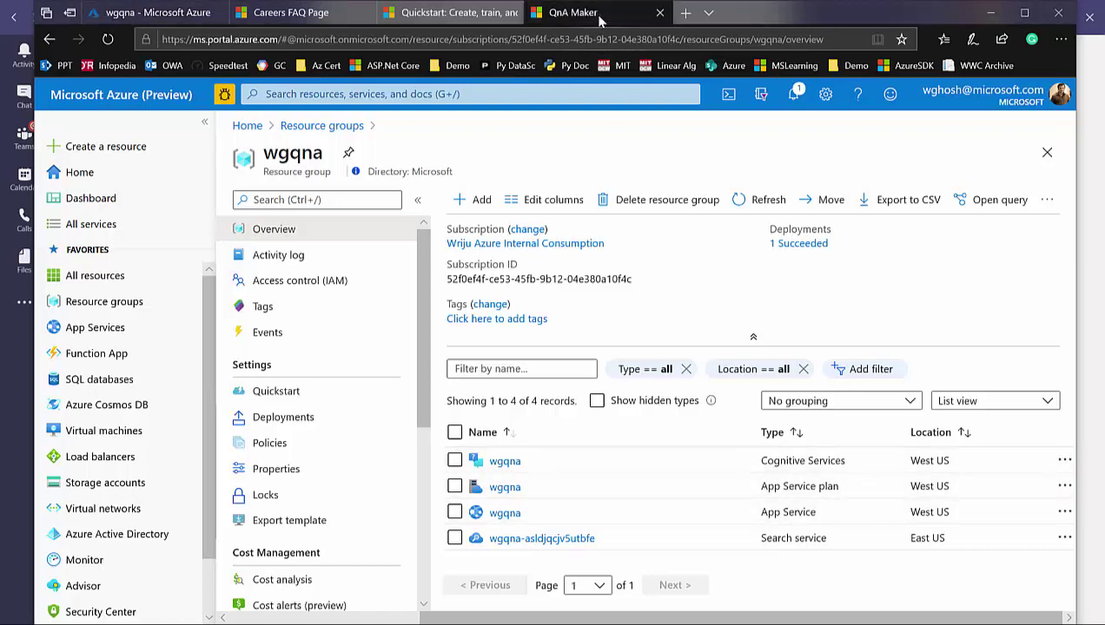
{"action": "left_click", "coordinate": [336, 38]}
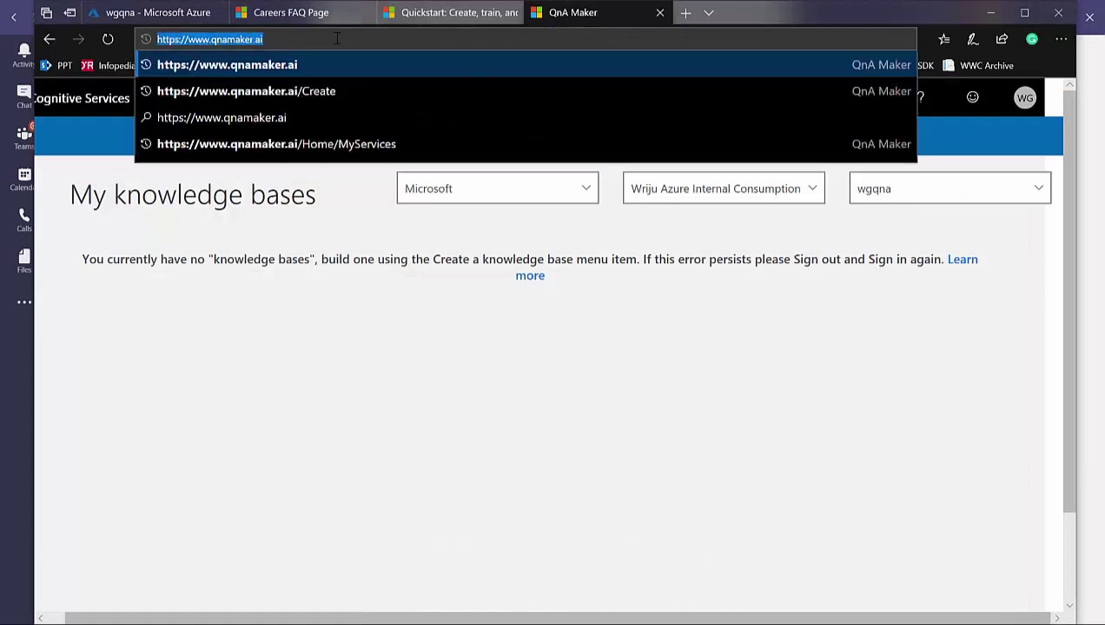
{"action": "key", "text": "Return"}
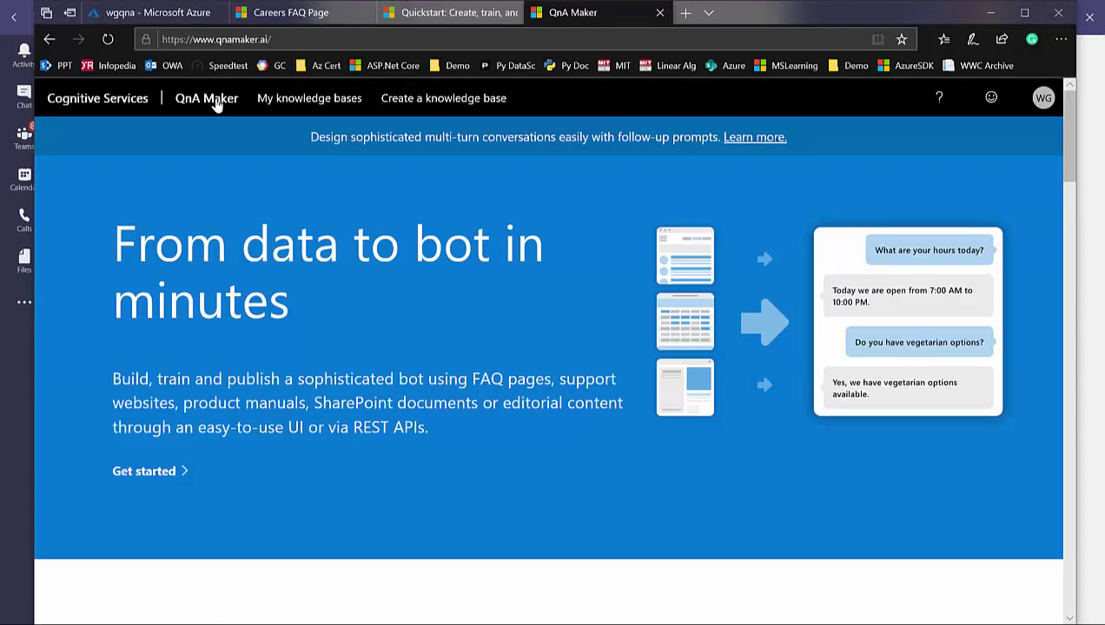
View the existing knowledge bases and check which QnA services can be selected for them
{"action": "left_click", "coordinate": [282, 99]}
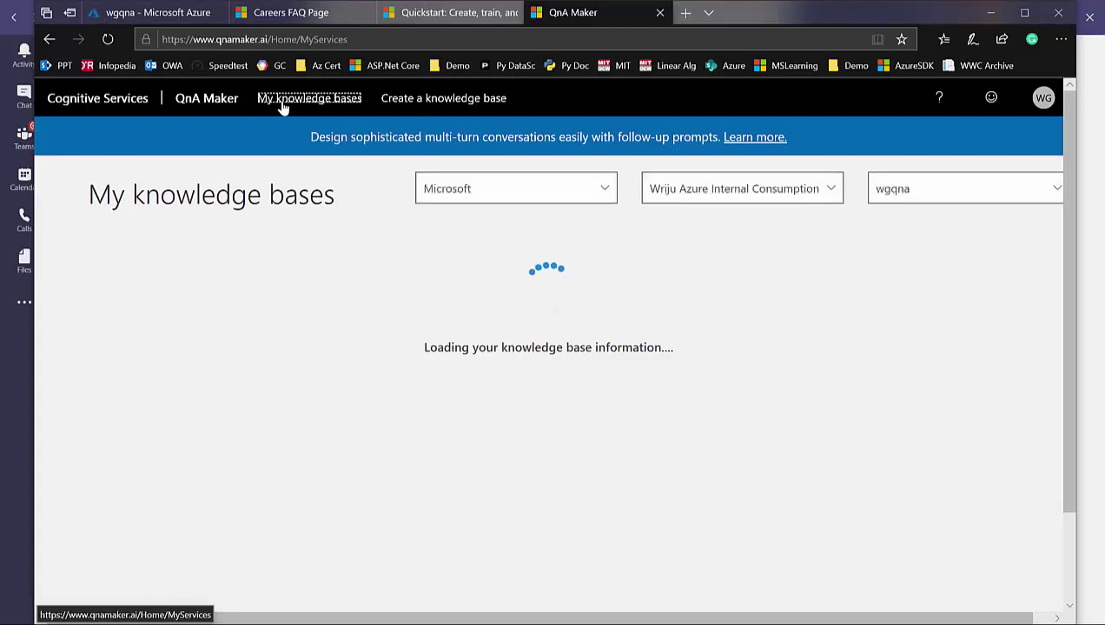
{"action": "left_click", "coordinate": [905, 188]}
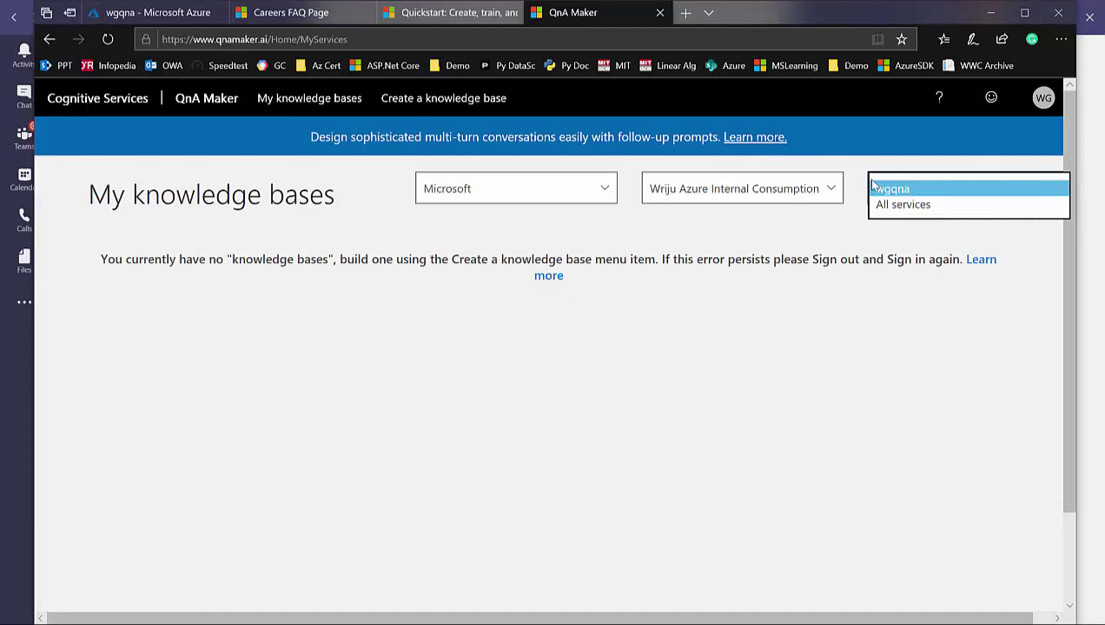
Start creating a knowledge base and choose the Azure Internal Consumption subscription for its QnA service connection
{"action": "left_click", "coordinate": [483, 99]}
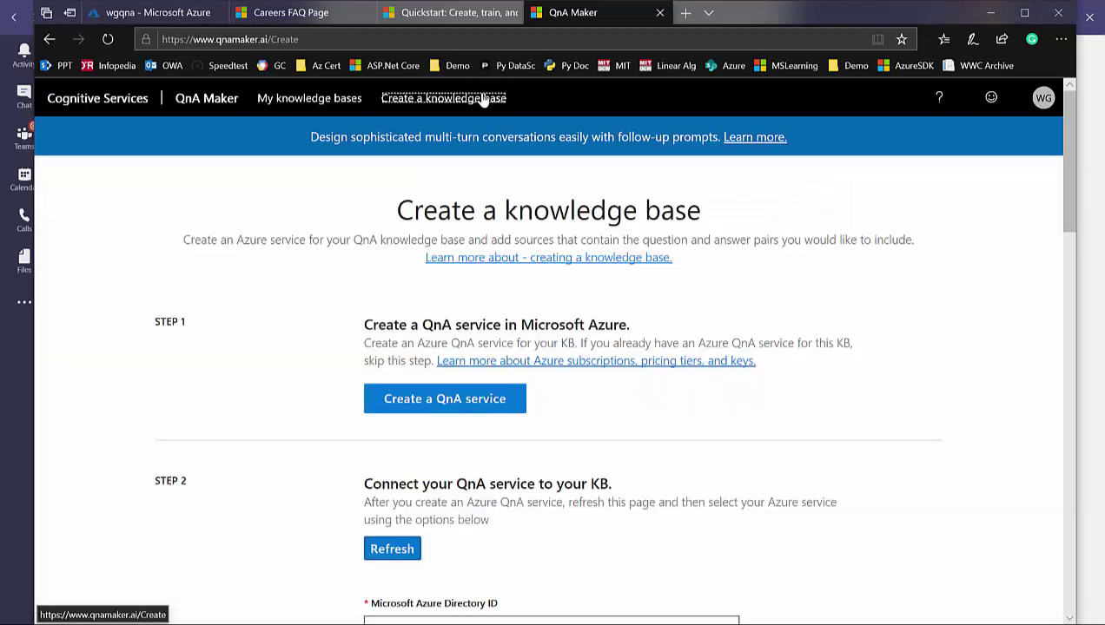
{"action": "scroll", "coordinate": [434, 330], "scroll_direction": "down", "scroll_amount": 1}
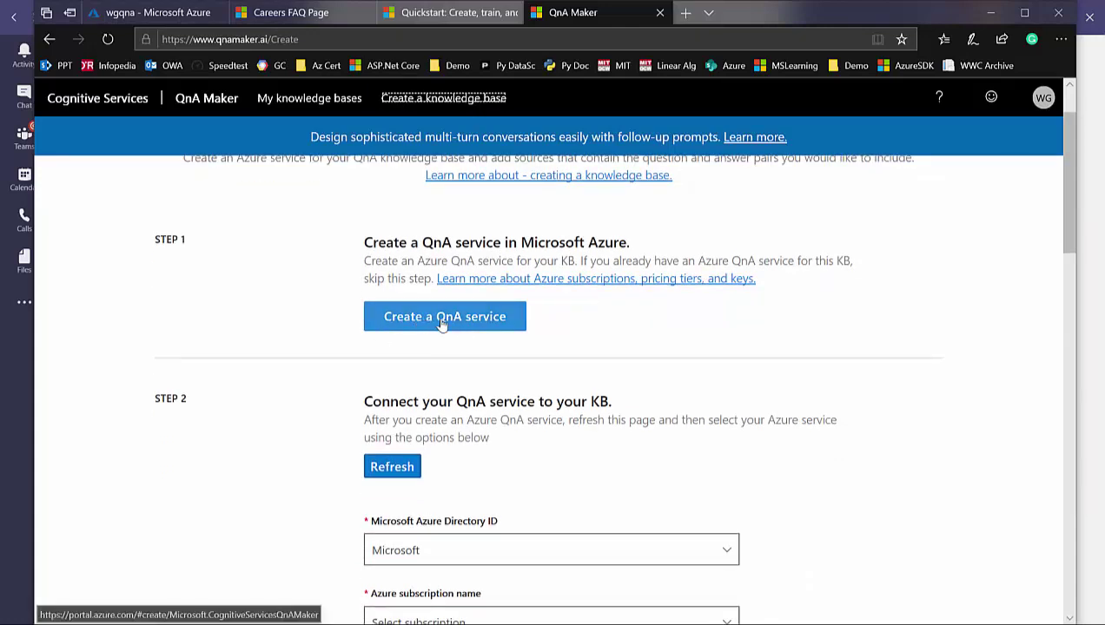
{"action": "scroll", "coordinate": [478, 369], "scroll_direction": "down", "scroll_amount": 2}
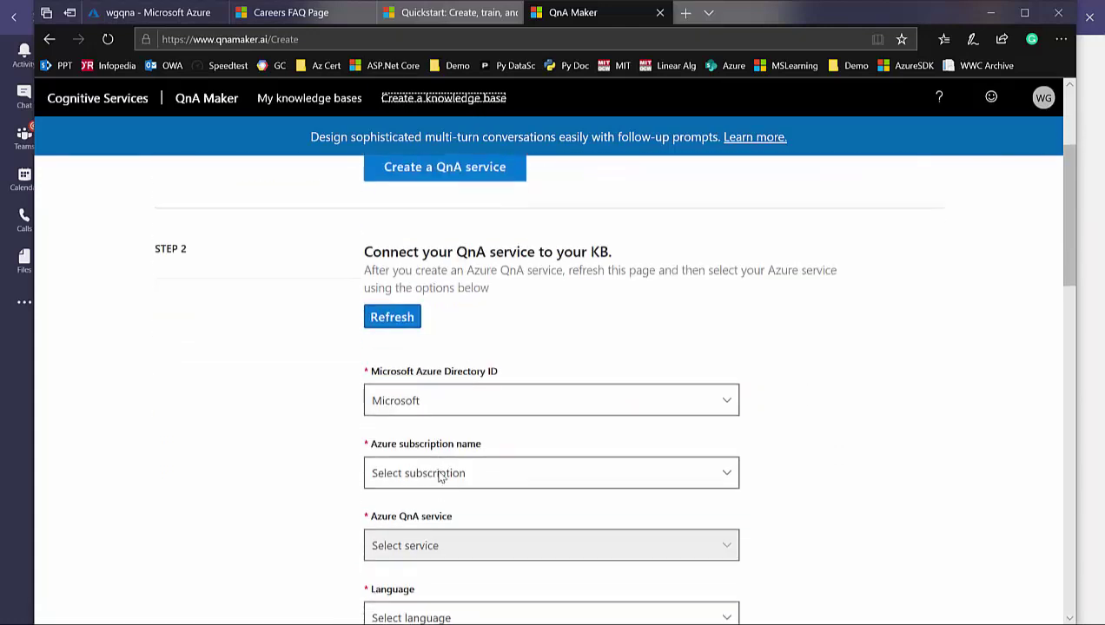
{"action": "scroll", "coordinate": [441, 476], "scroll_direction": "down", "scroll_amount": 1}
{"action": "left_click", "coordinate": [446, 388]}
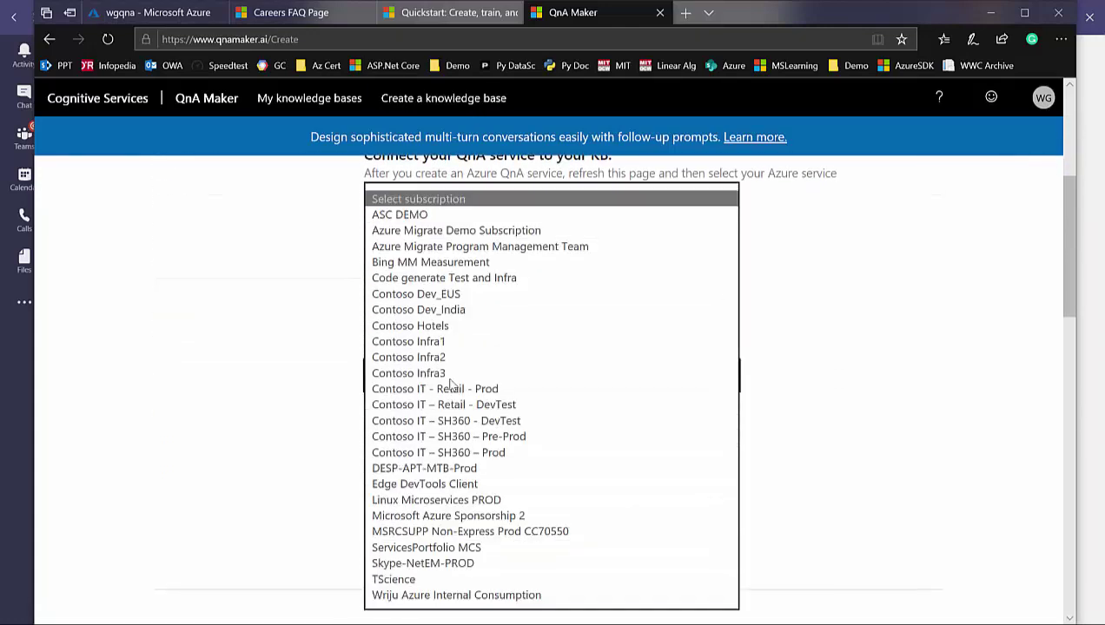
{"action": "left_click", "coordinate": [477, 596]}
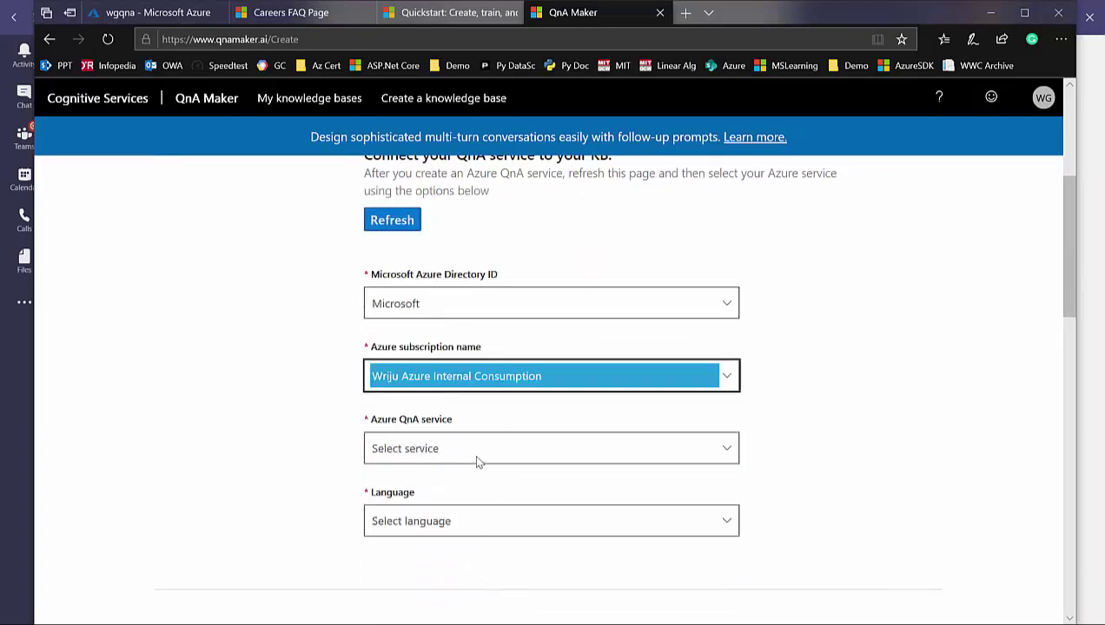
Connect the knowledge base to the wgqna QnA service and set its language to English
{"action": "left_click", "coordinate": [476, 461]}
{"action": "left_click", "coordinate": [473, 466]}
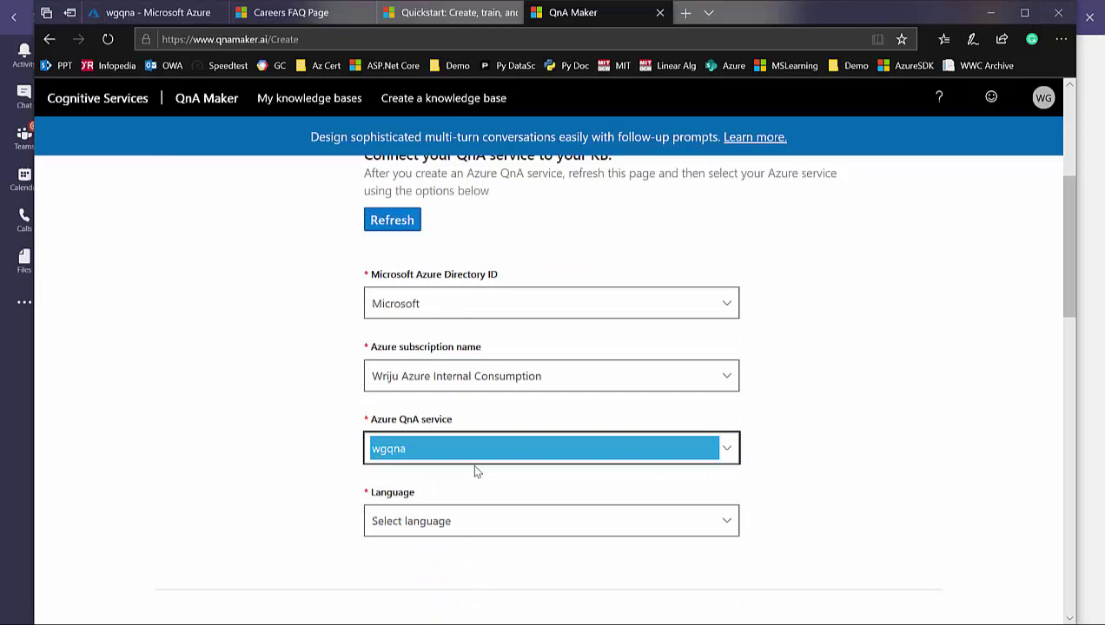
{"action": "left_click", "coordinate": [465, 521]}
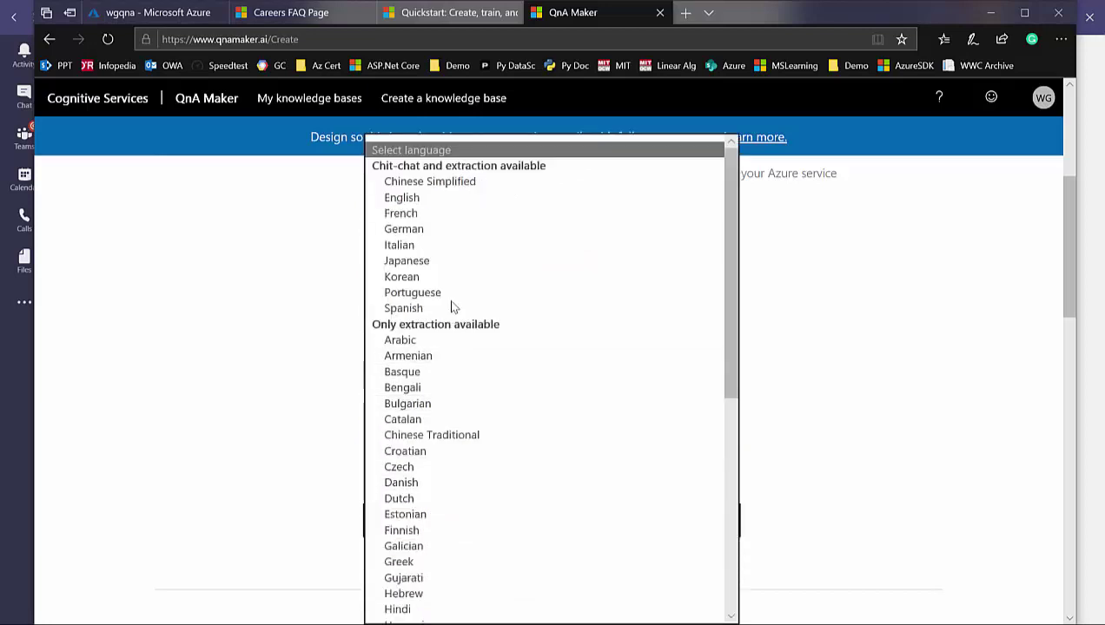
{"action": "left_click", "coordinate": [451, 202]}
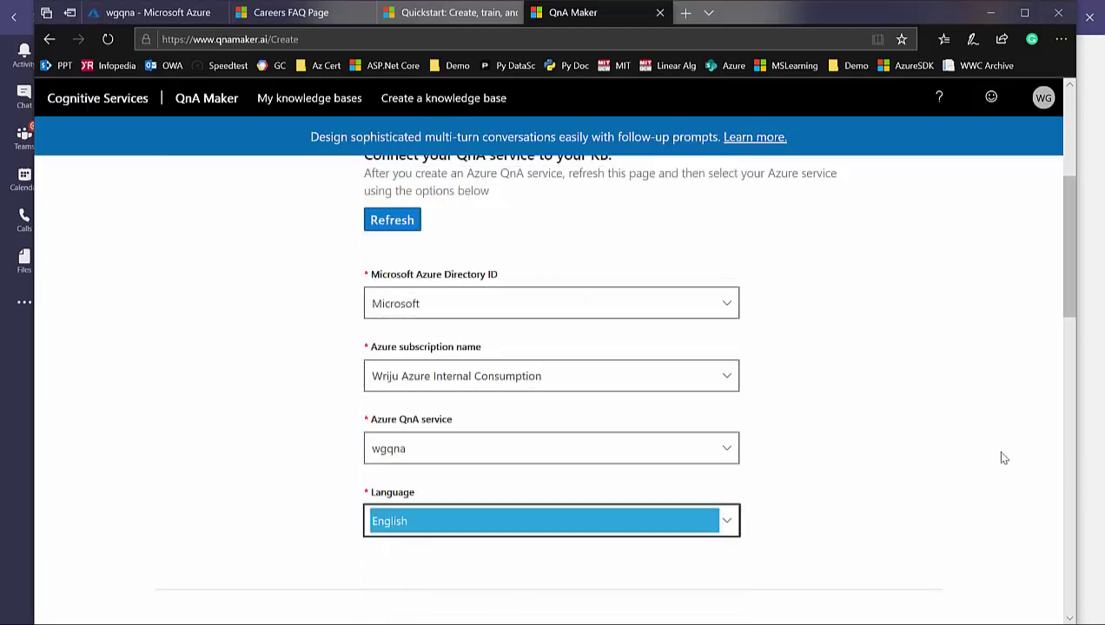
{"action": "left_click", "coordinate": [932, 451]}
Name the knowledge base MSFTJobFAQ
{"action": "scroll", "coordinate": [932, 454], "scroll_direction": "down", "scroll_amount": 4}
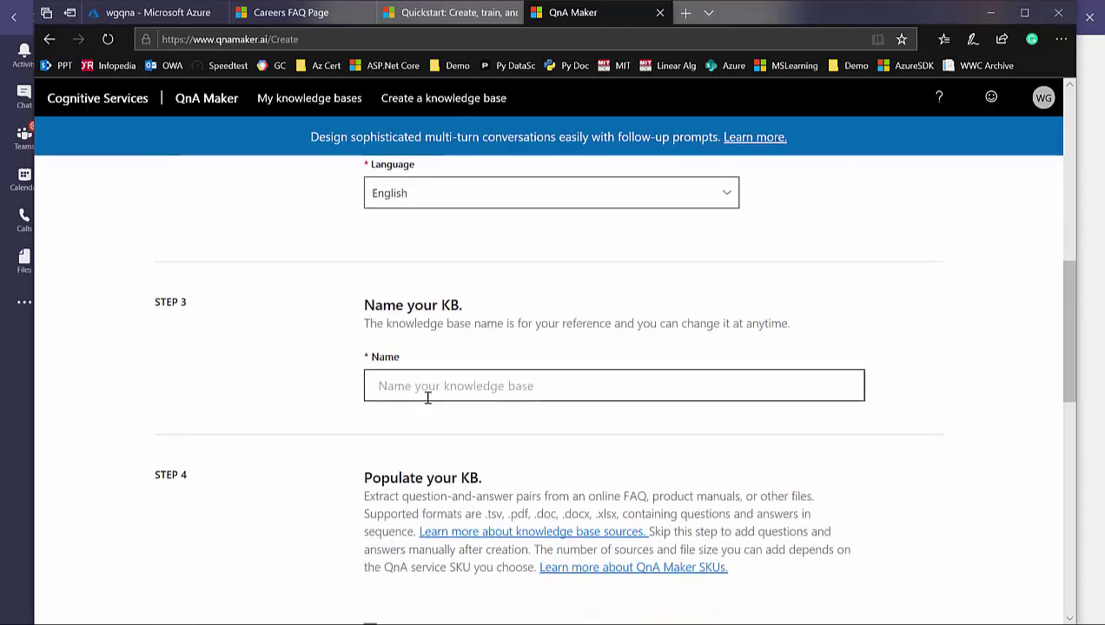
{"action": "scroll", "coordinate": [427, 397], "scroll_direction": "down", "scroll_amount": 2}
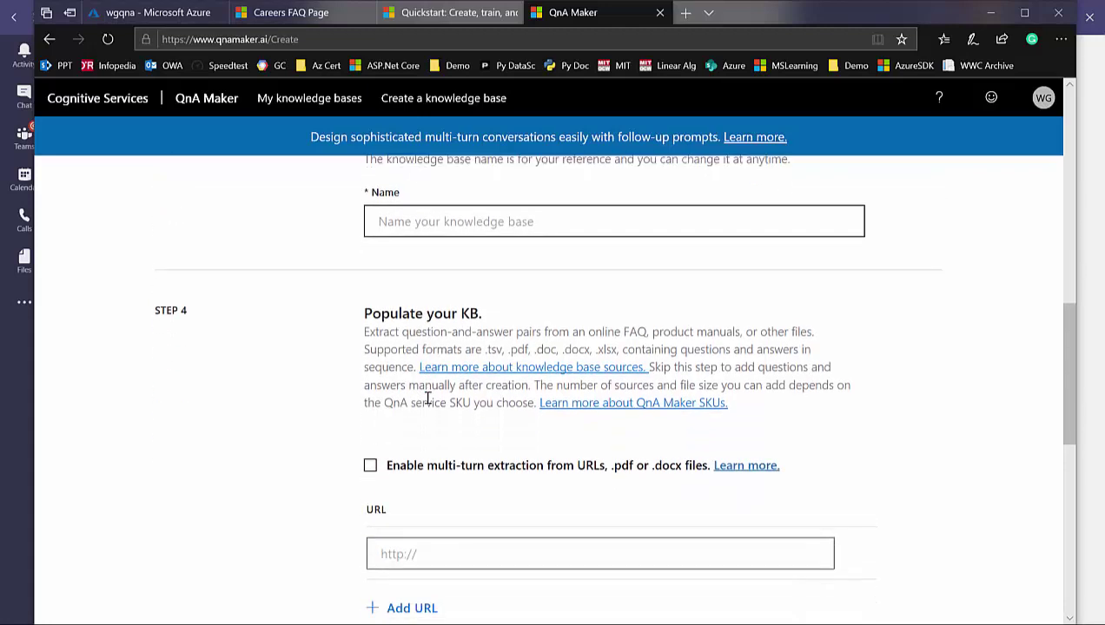
{"action": "scroll", "coordinate": [428, 397], "scroll_direction": "up", "scroll_amount": 1}
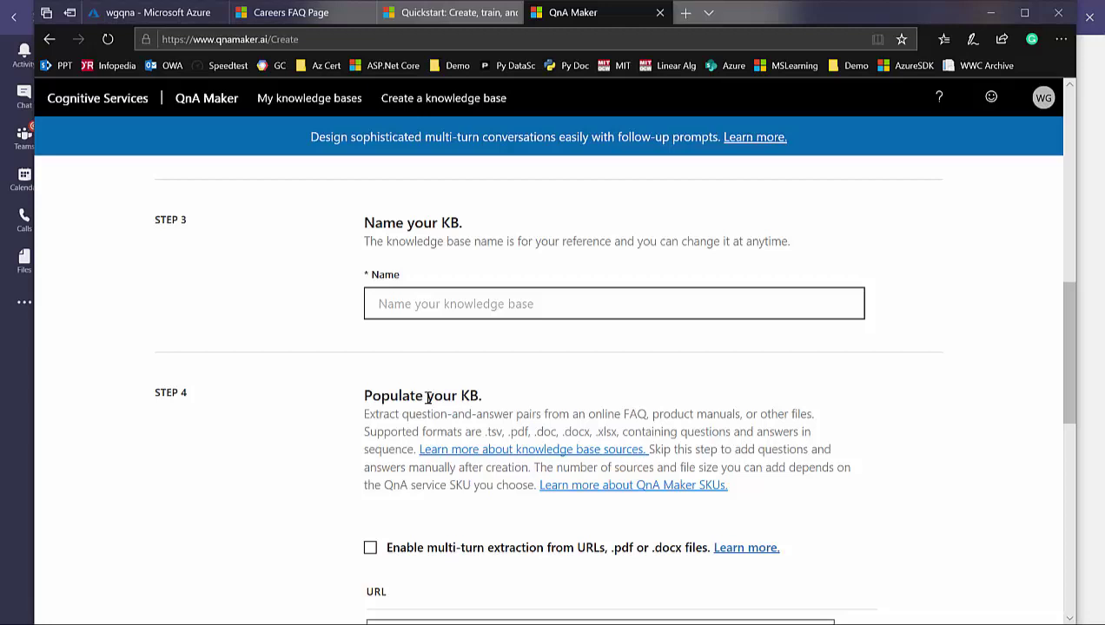
{"action": "left_click", "coordinate": [407, 301]}
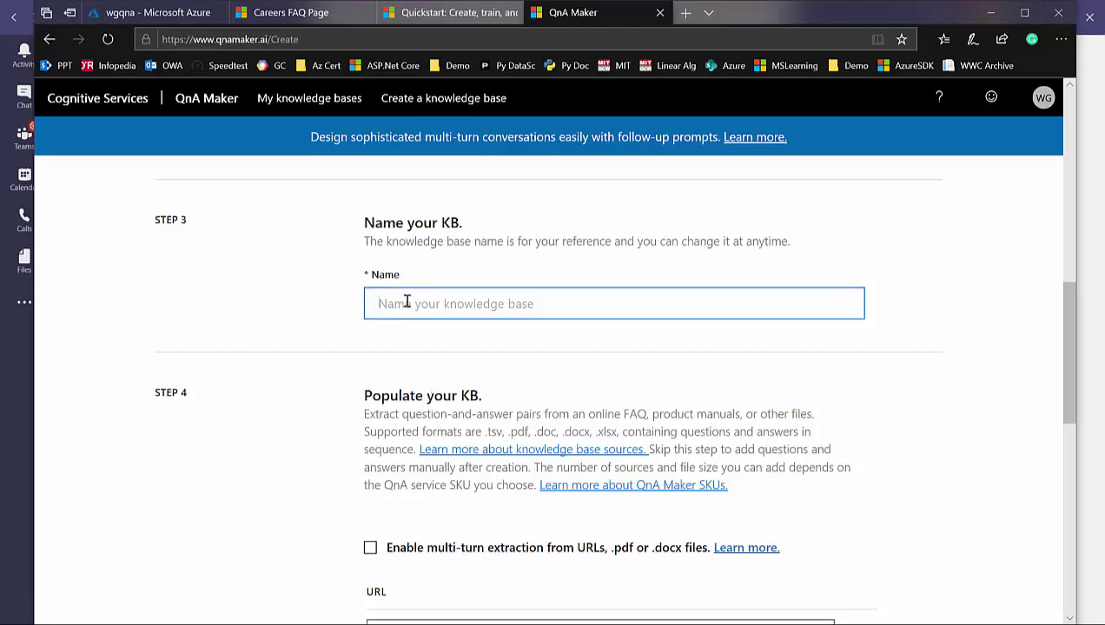
{"action": "type", "text": "MSFTJob"}
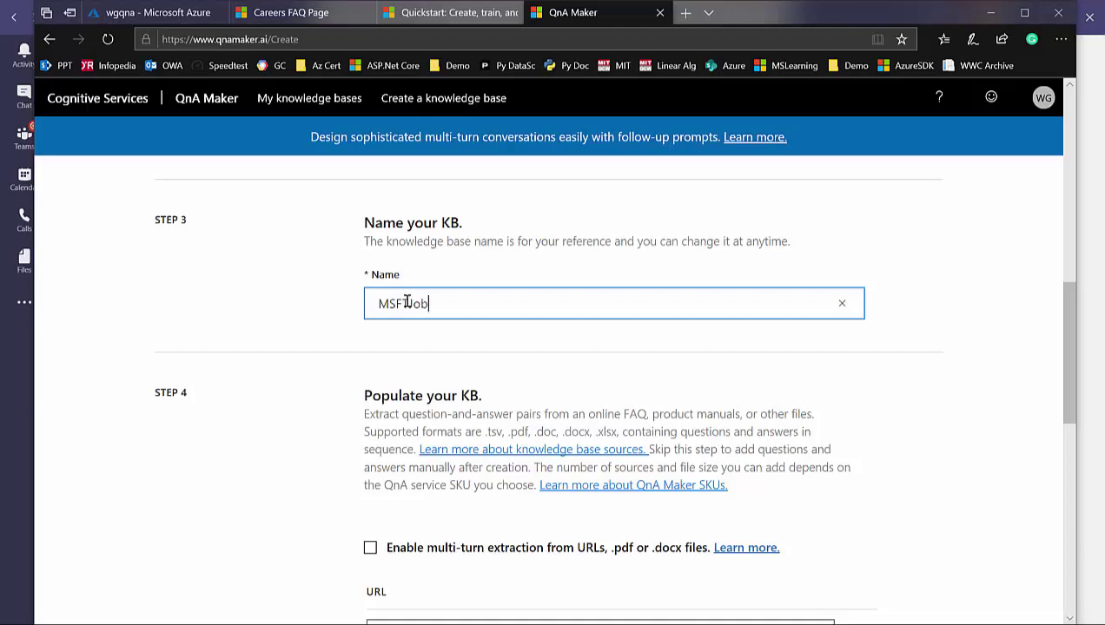
{"action": "type", "text": "FAQ"}
{"action": "scroll", "coordinate": [395, 304], "scroll_direction": "down", "scroll_amount": 2}
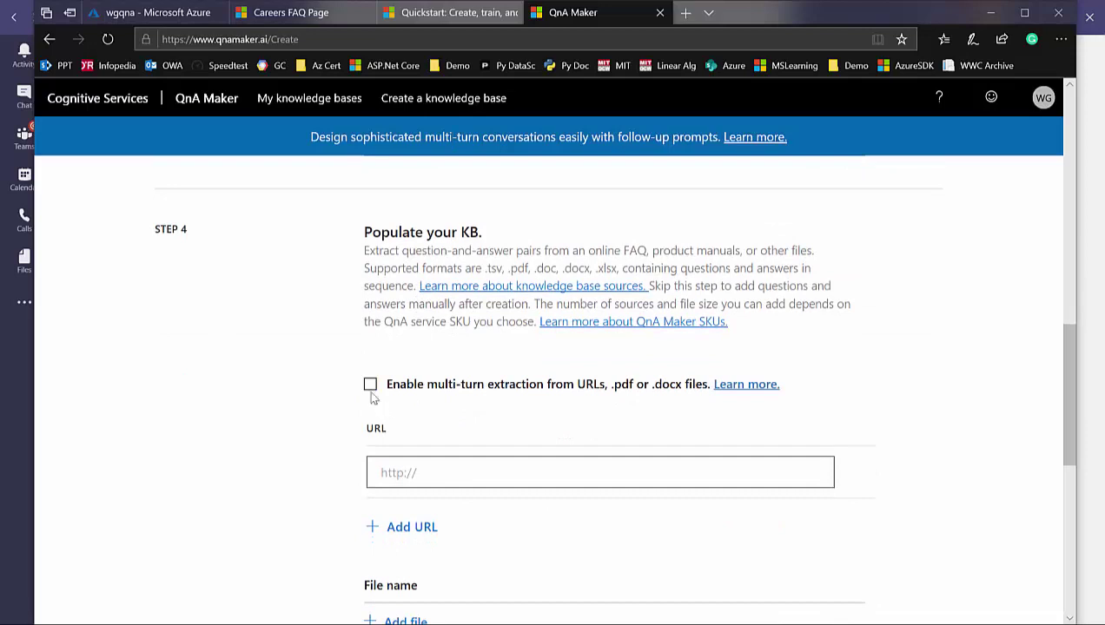
{"action": "left_click", "coordinate": [439, 476]}
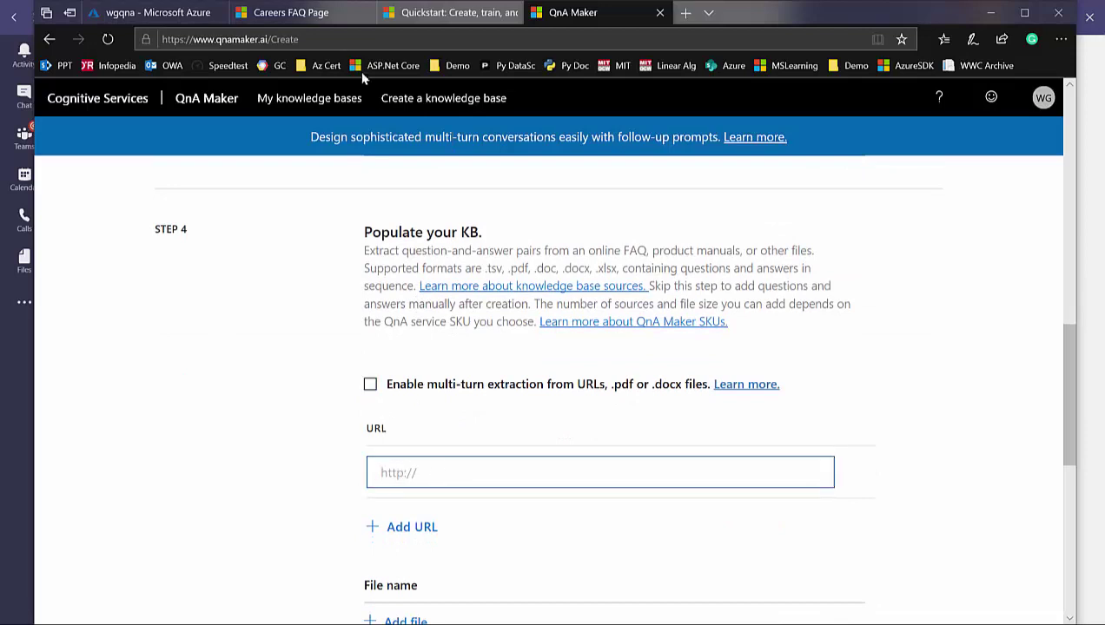
{"action": "left_click", "coordinate": [291, 12]}
{"action": "left_click", "coordinate": [318, 39]}
{"action": "key", "text": "ctrl+c"}
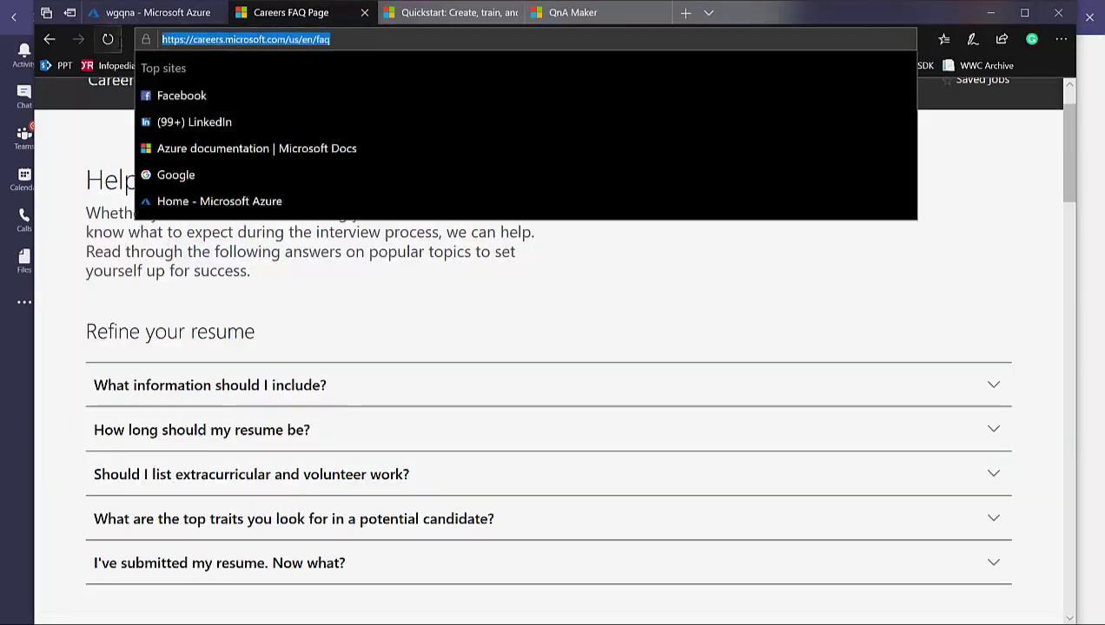
{"action": "left_click", "coordinate": [569, 12]}
{"action": "key", "text": "ctrl+v"}
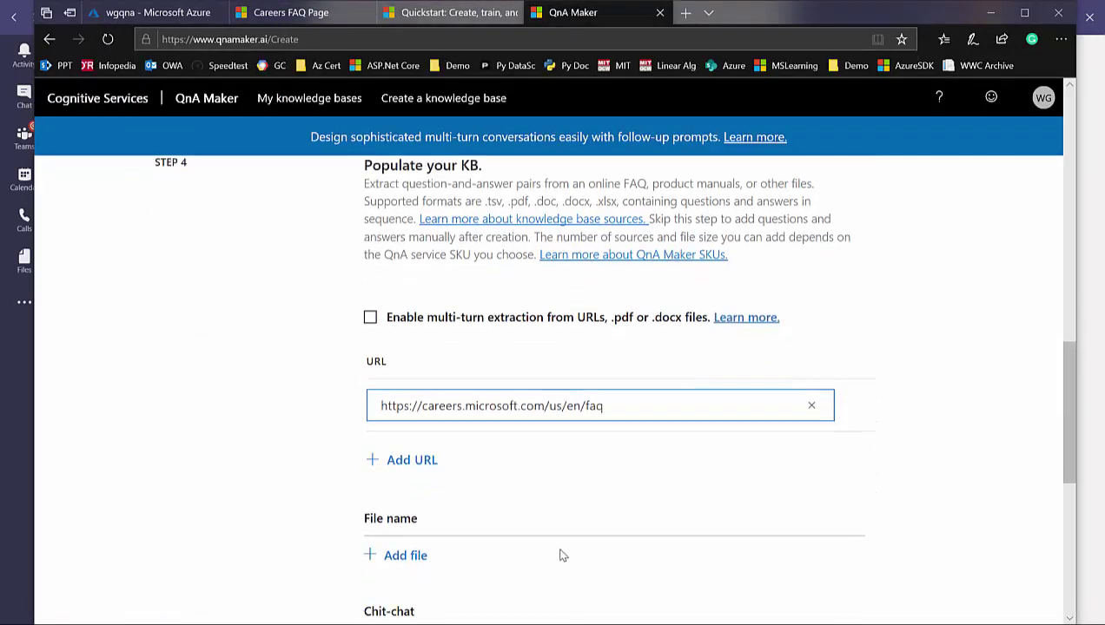
Set the chit-chat personality to Professional and create the knowledge base
{"action": "scroll", "coordinate": [560, 556], "scroll_direction": "down", "scroll_amount": 1}
{"action": "scroll", "coordinate": [560, 548], "scroll_direction": "down", "scroll_amount": 1}
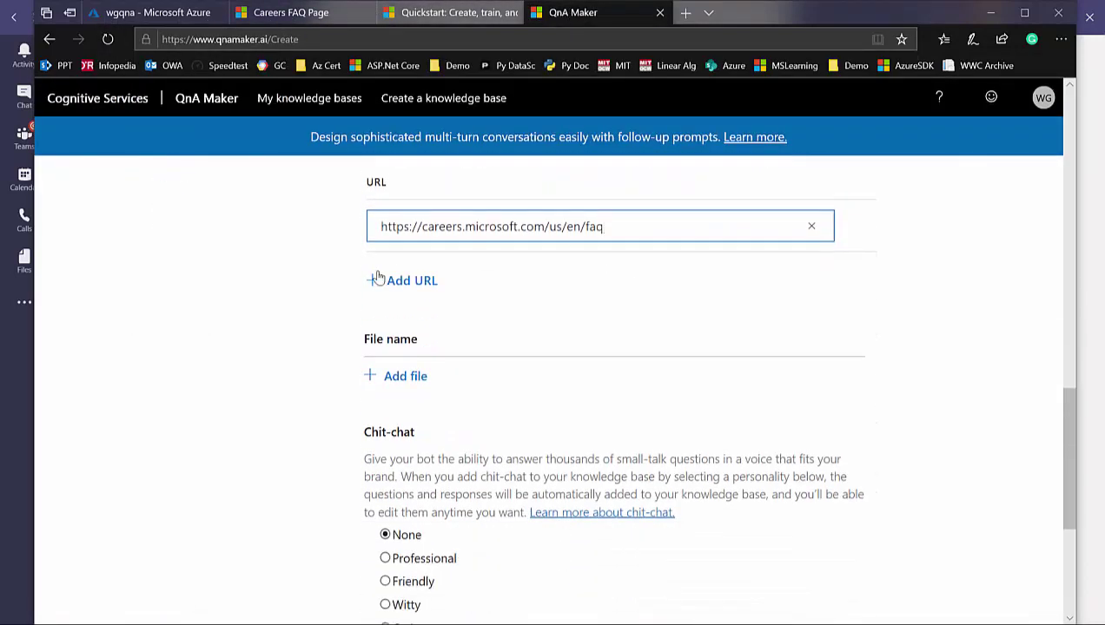
{"action": "scroll", "coordinate": [390, 320], "scroll_direction": "down", "scroll_amount": 2}
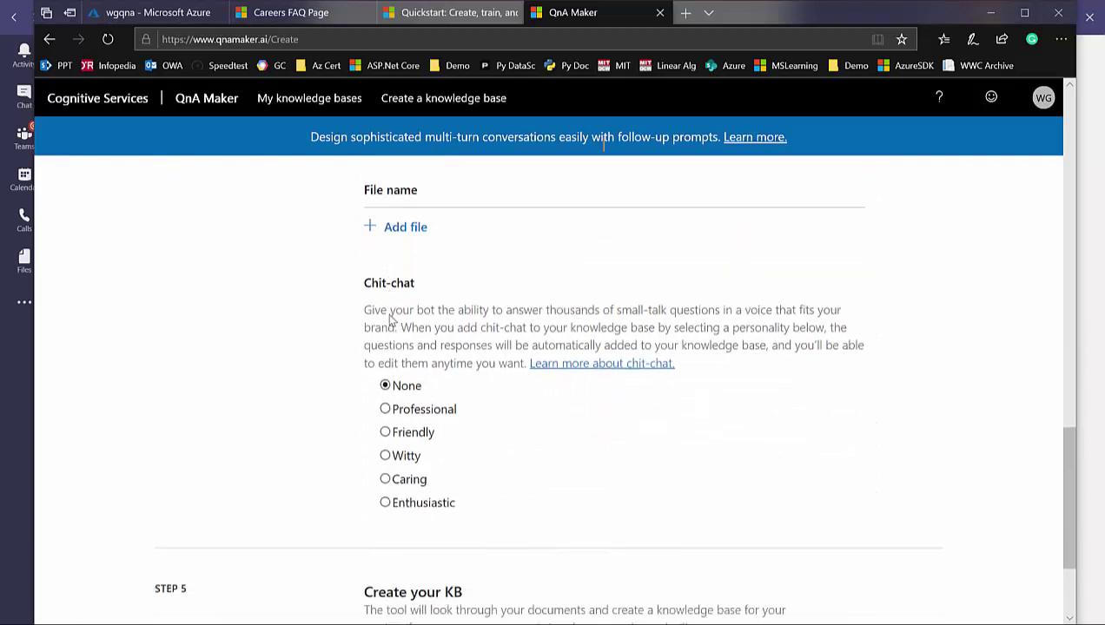
{"action": "scroll", "coordinate": [390, 314], "scroll_direction": "down", "scroll_amount": 1}
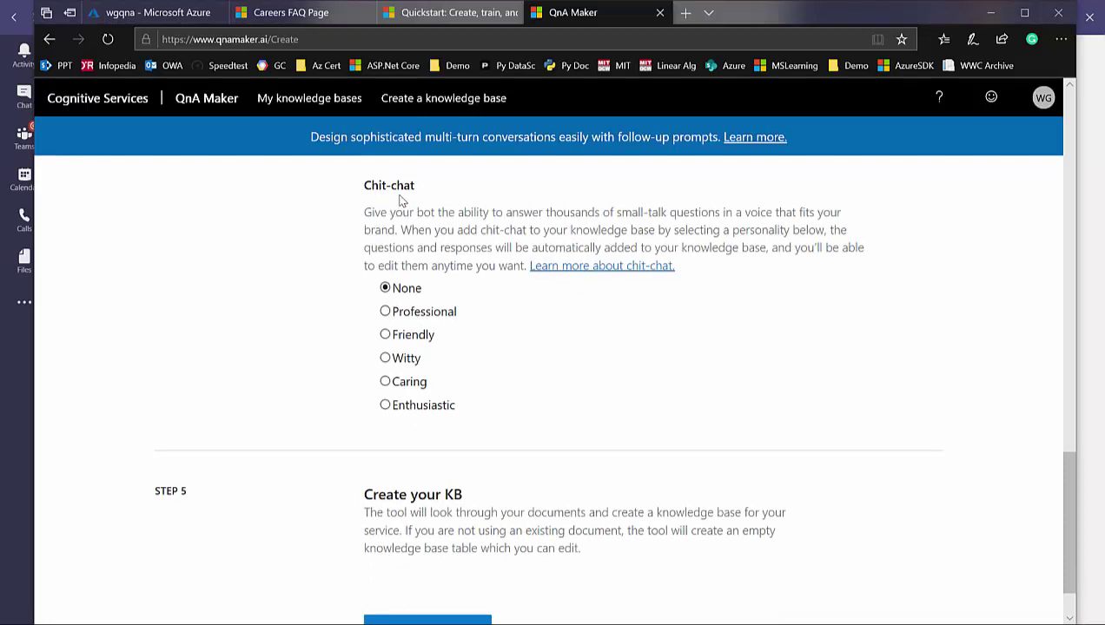
{"action": "left_click", "coordinate": [405, 316]}
{"action": "scroll", "coordinate": [470, 373], "scroll_direction": "down", "scroll_amount": 1}
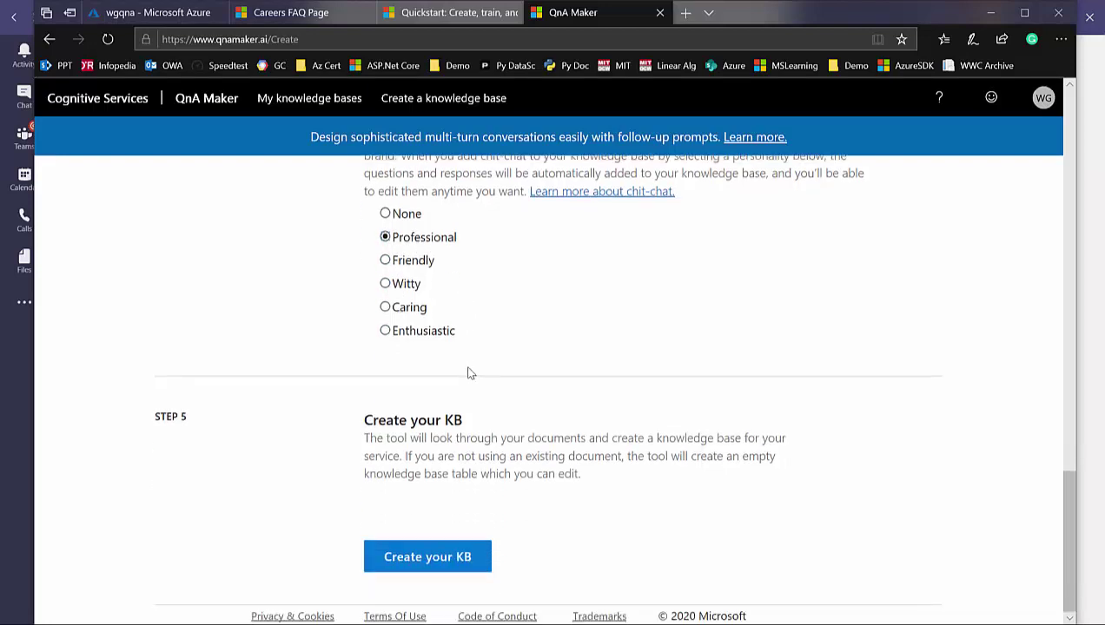
{"action": "left_click", "coordinate": [468, 554]}
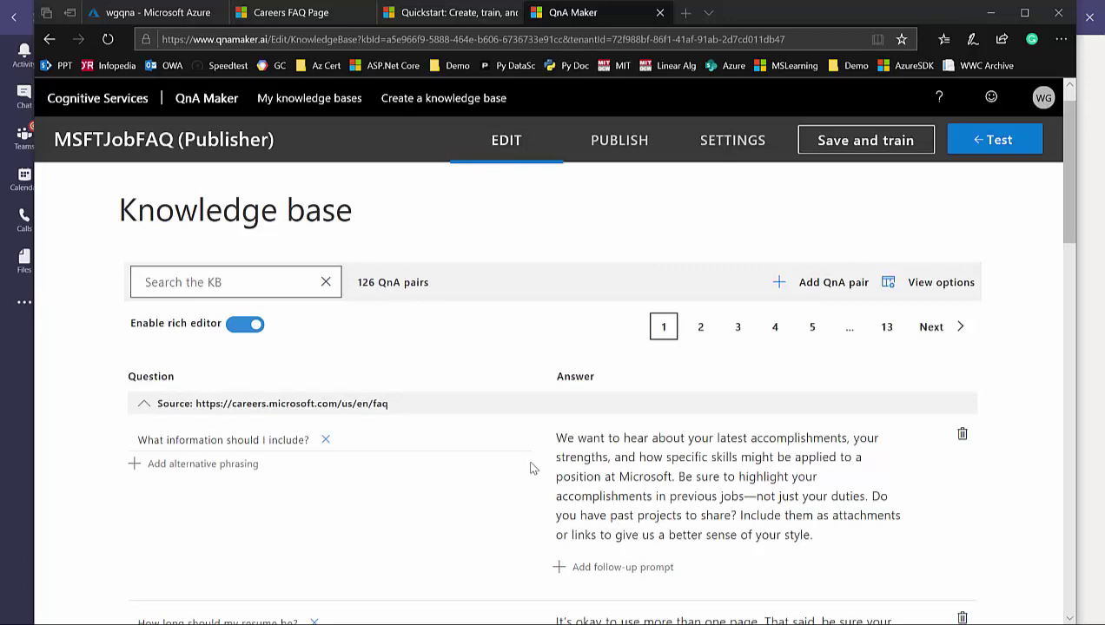
Look through the first page of question-and-answer pairs extracted from the Careers FAQ source
{"action": "scroll", "coordinate": [532, 469], "scroll_direction": "down", "scroll_amount": 1}
{"action": "scroll", "coordinate": [532, 469], "scroll_direction": "down", "scroll_amount": 1}
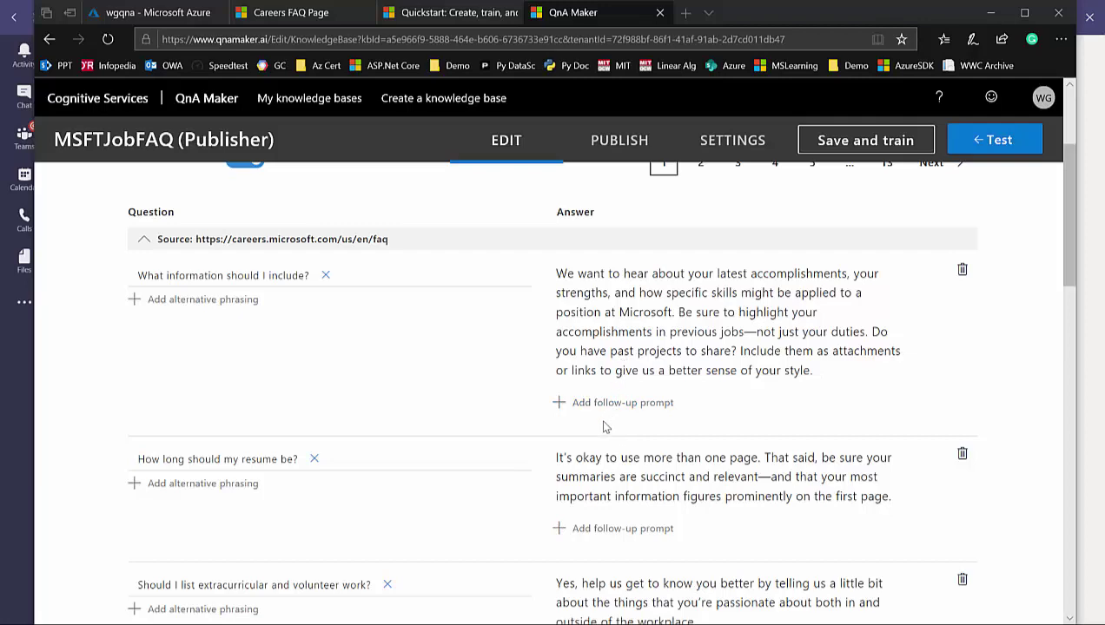
{"action": "scroll", "coordinate": [606, 427], "scroll_direction": "down", "scroll_amount": 6}
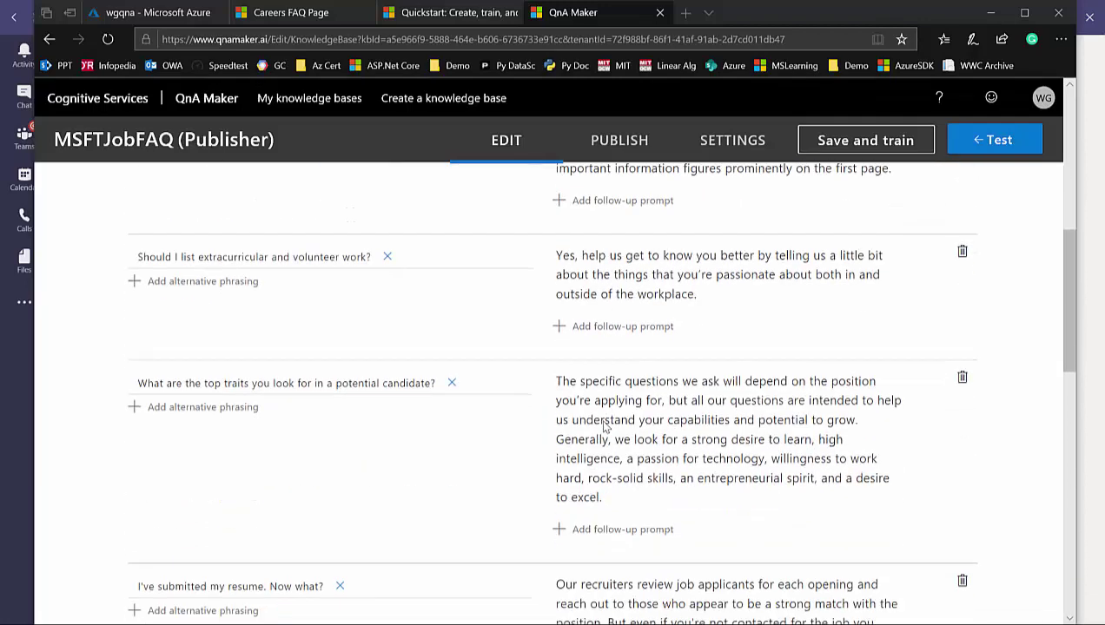
{"action": "scroll", "coordinate": [606, 427], "scroll_direction": "down", "scroll_amount": 7}
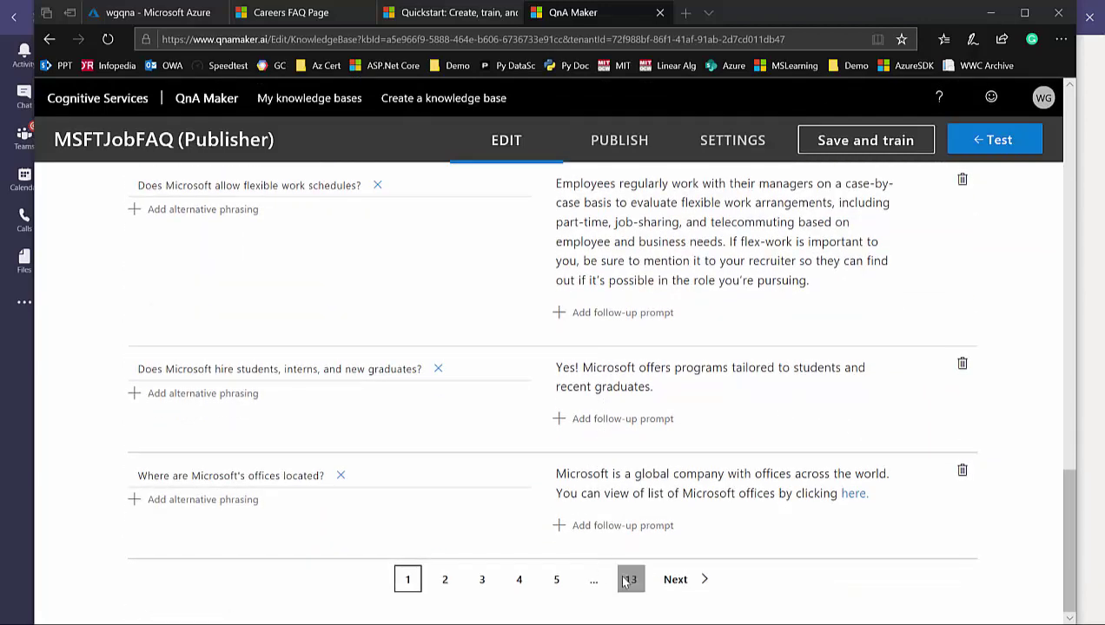
{"action": "scroll", "coordinate": [623, 581], "scroll_direction": "up", "scroll_amount": 6}
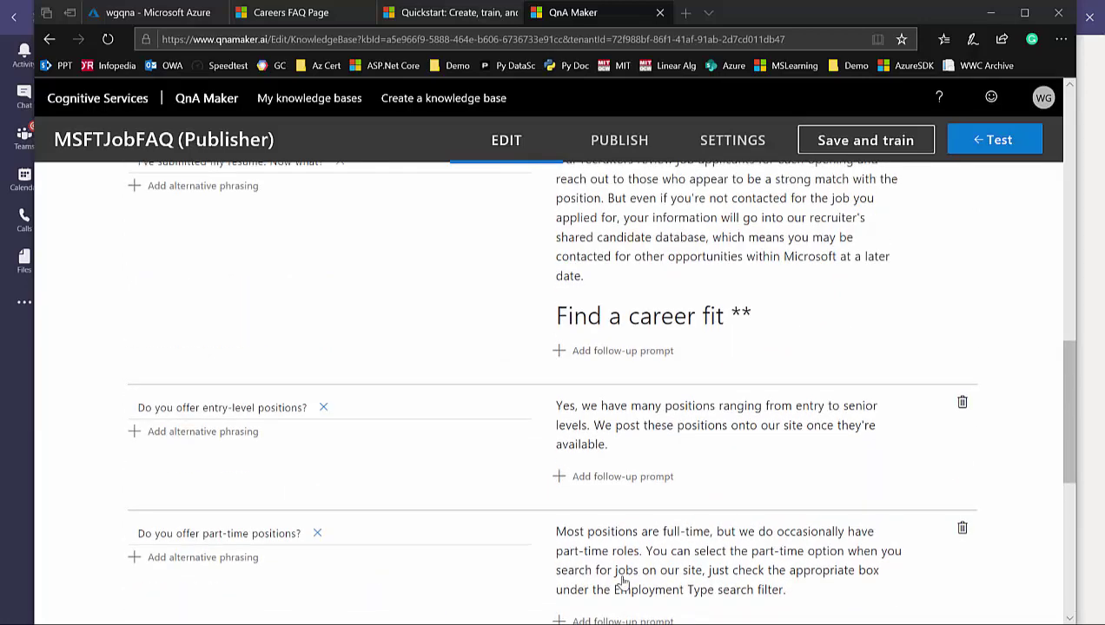
{"action": "scroll", "coordinate": [623, 583], "scroll_direction": "up", "scroll_amount": 8}
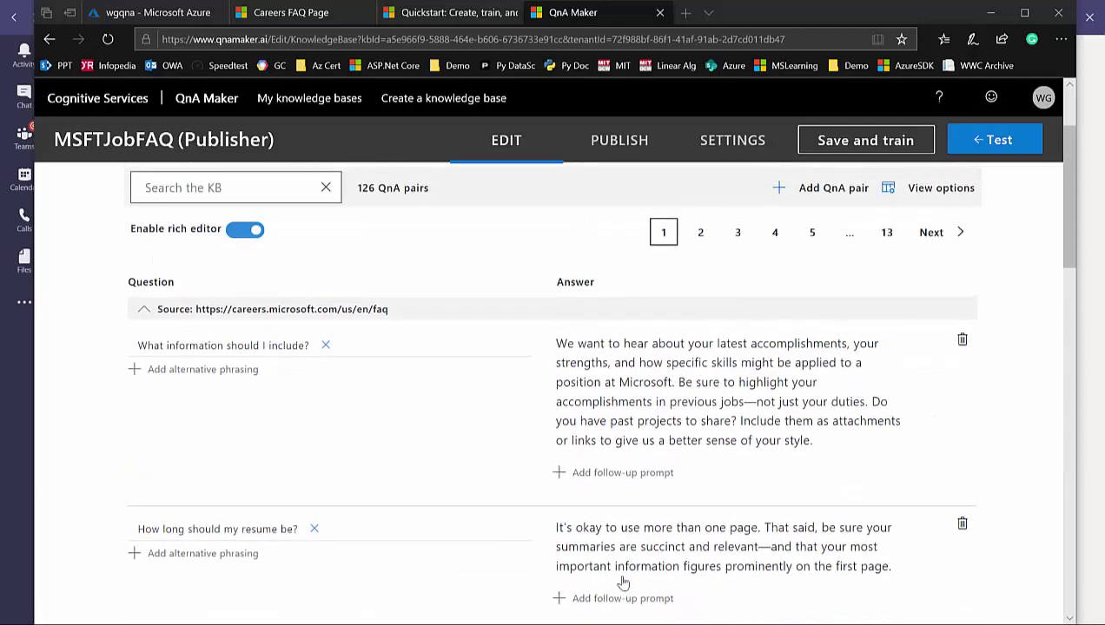
{"action": "scroll", "coordinate": [622, 584], "scroll_direction": "up", "scroll_amount": 2}
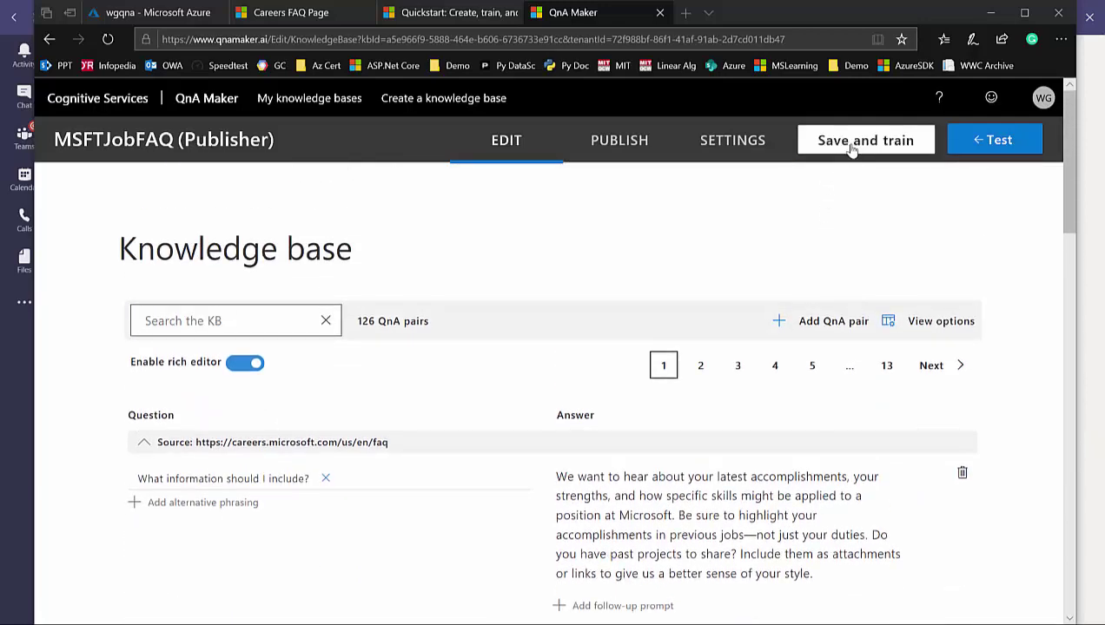
Test the knowledge base by sending it the messages "Resume" and "Referral"
{"action": "left_click", "coordinate": [973, 141]}
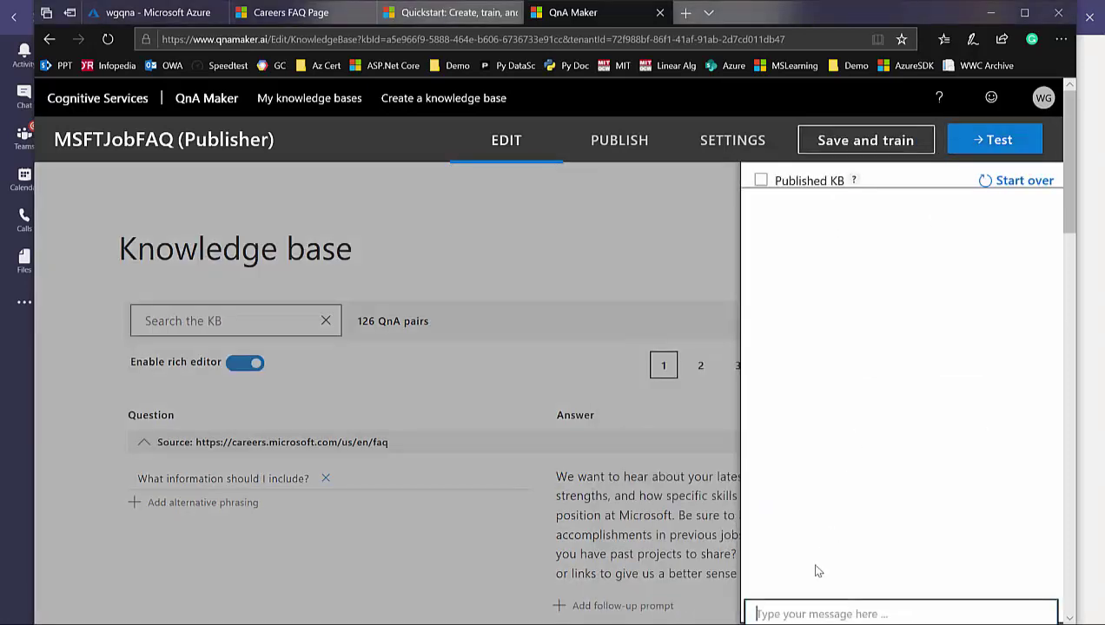
{"action": "type", "text": "Resume"}
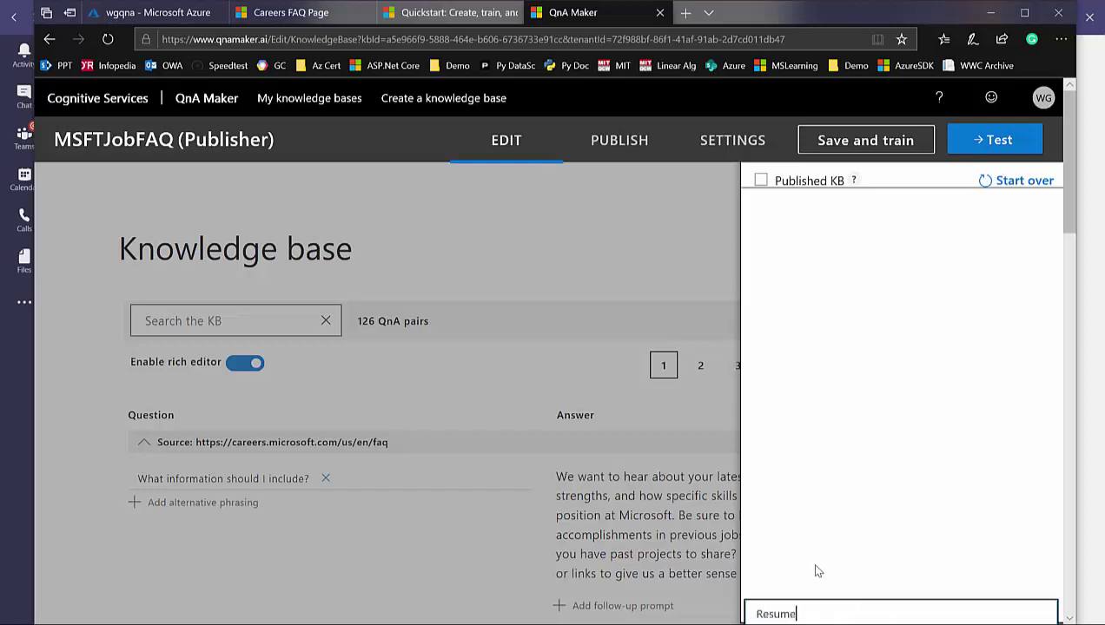
{"action": "key", "text": "Return"}
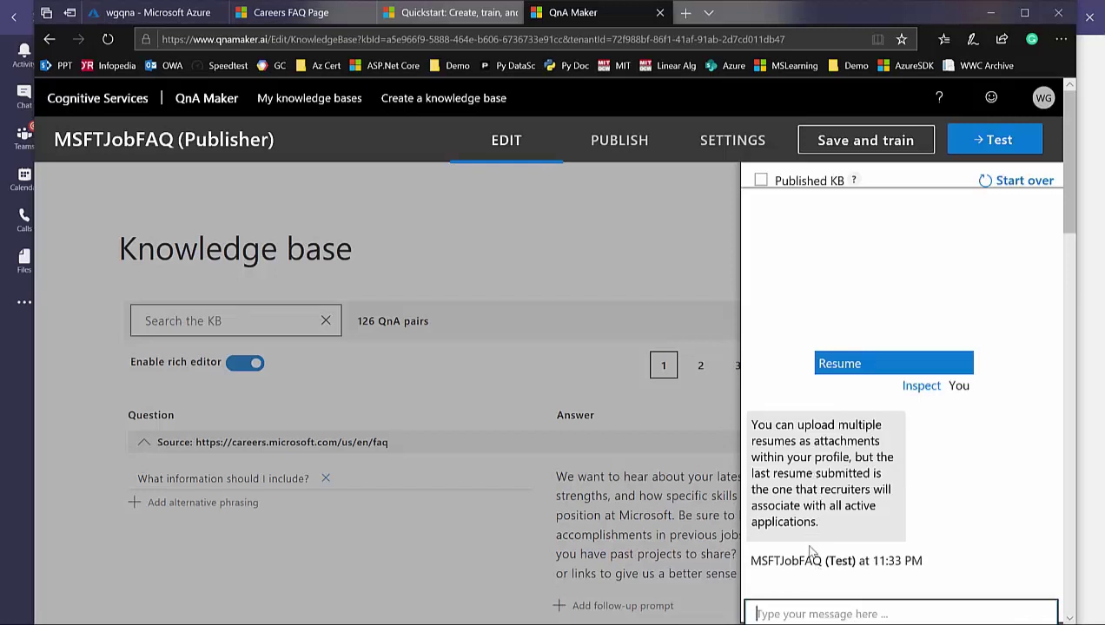
{"action": "type", "text": "Referral"}
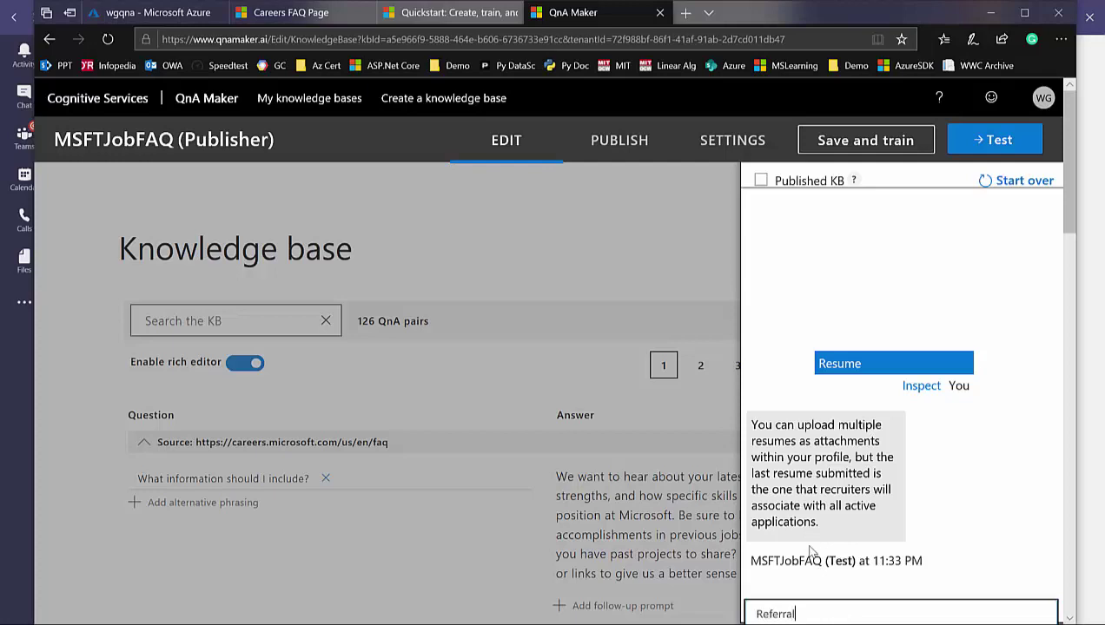
{"action": "key", "text": "Return"}
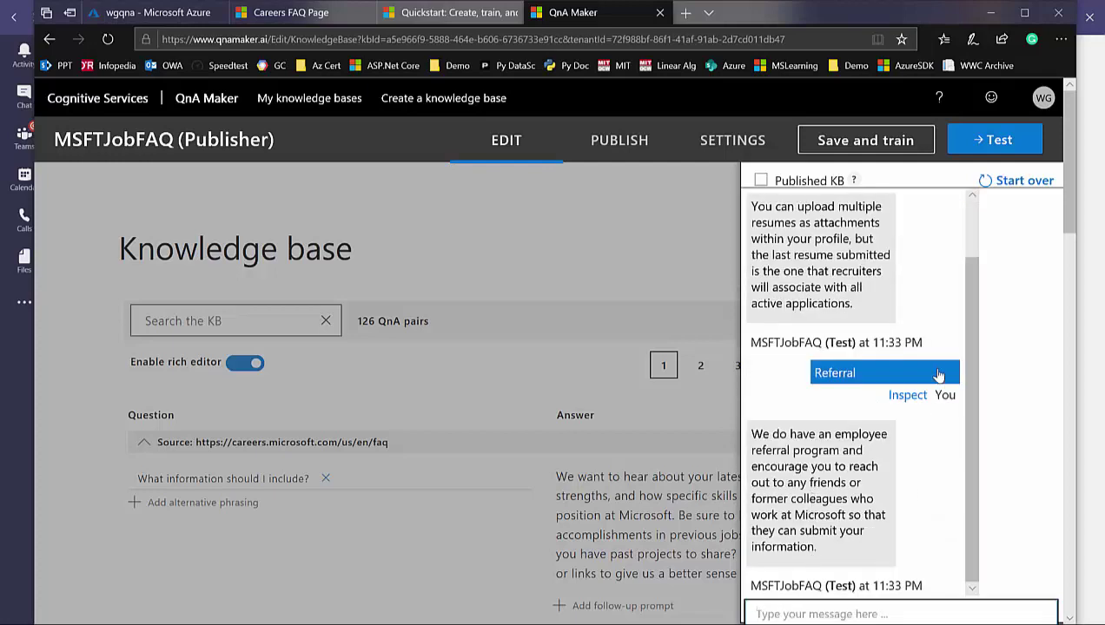
Save and train the MSFTJobFAQ knowledge base and reopen it from the list of knowledge bases
{"action": "left_click", "coordinate": [816, 153]}
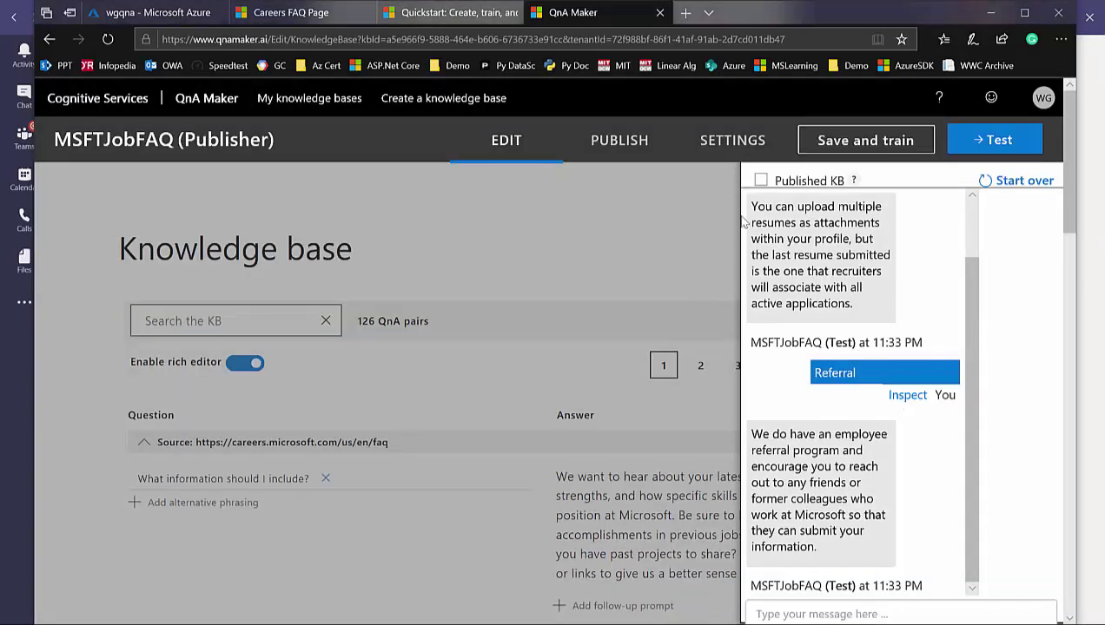
{"action": "left_click", "coordinate": [330, 99]}
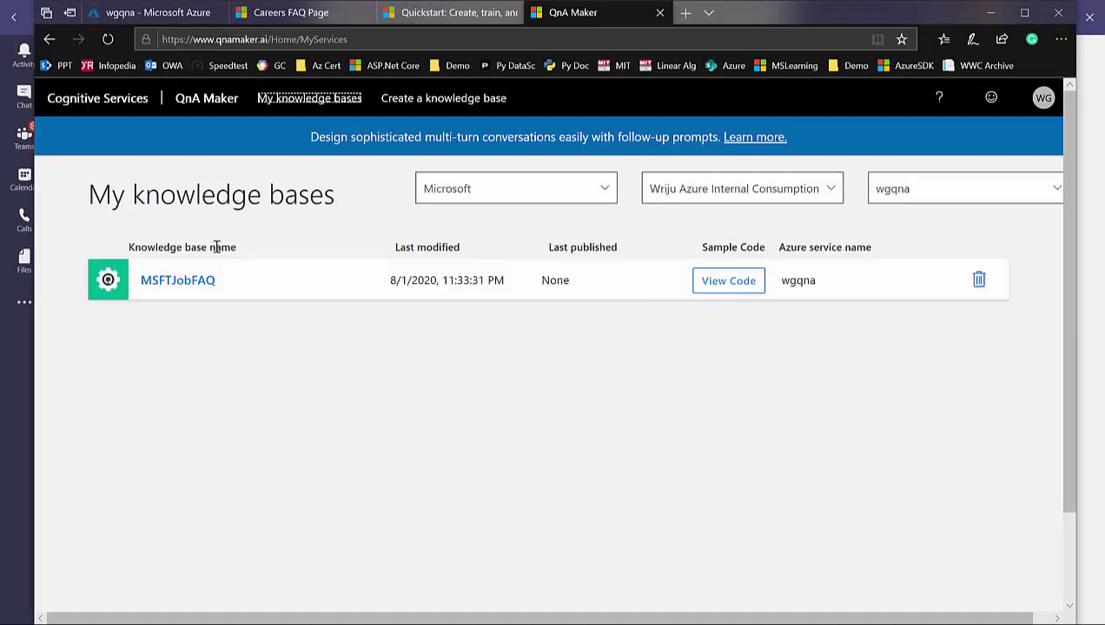
{"action": "left_click", "coordinate": [195, 287]}
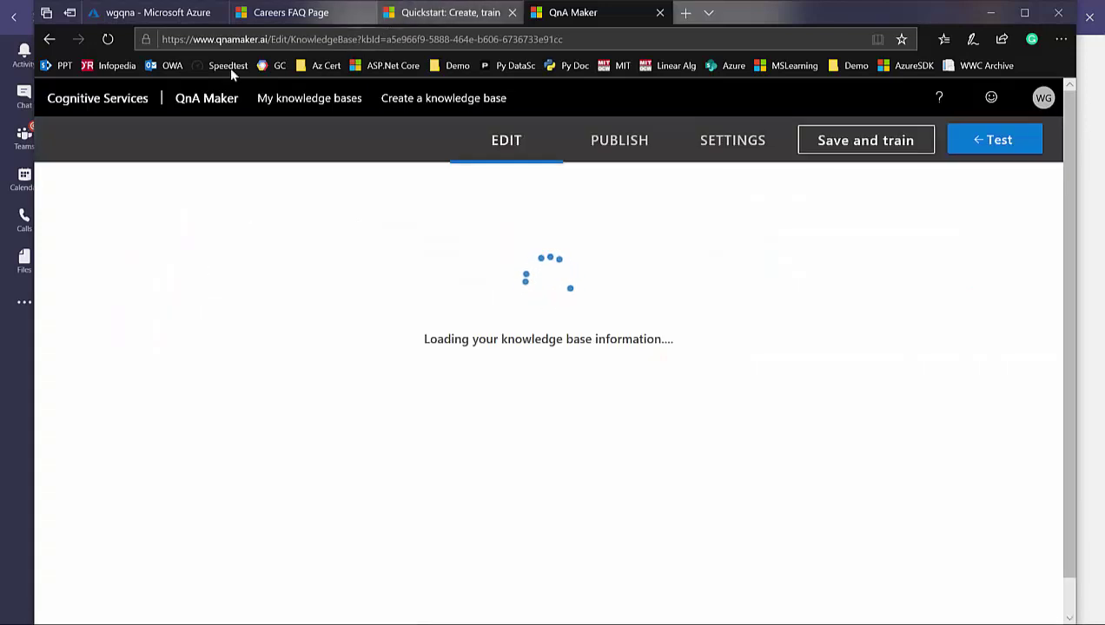
Switch to the Azure portal and inspect the Cognitive Services resource and the App Service in the wgqna resource group
{"action": "left_click", "coordinate": [314, 7]}
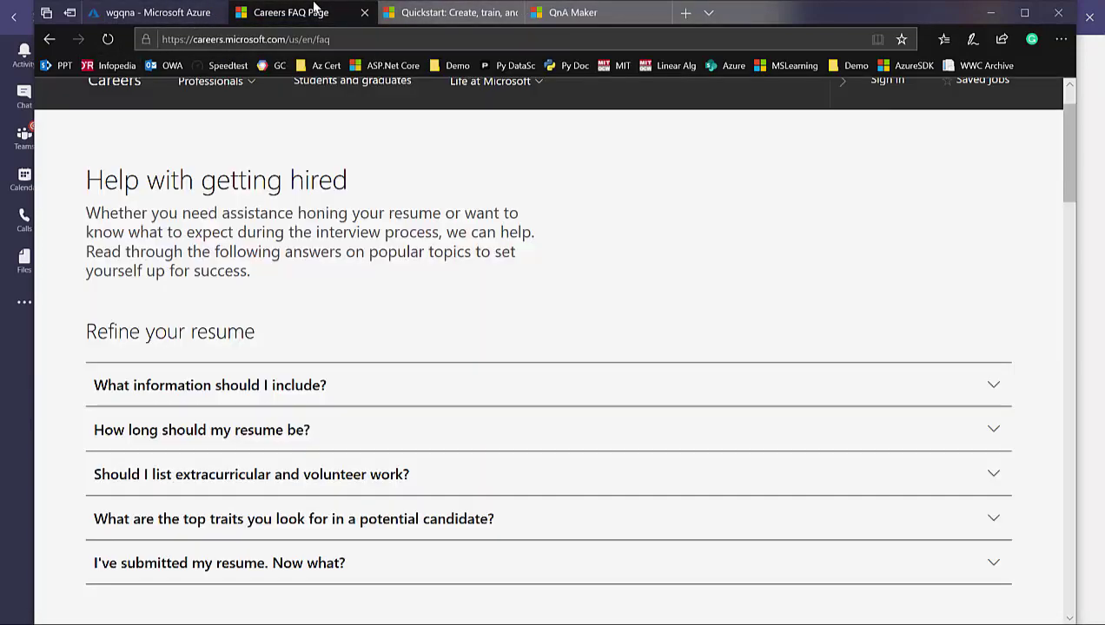
{"action": "left_click", "coordinate": [153, 12]}
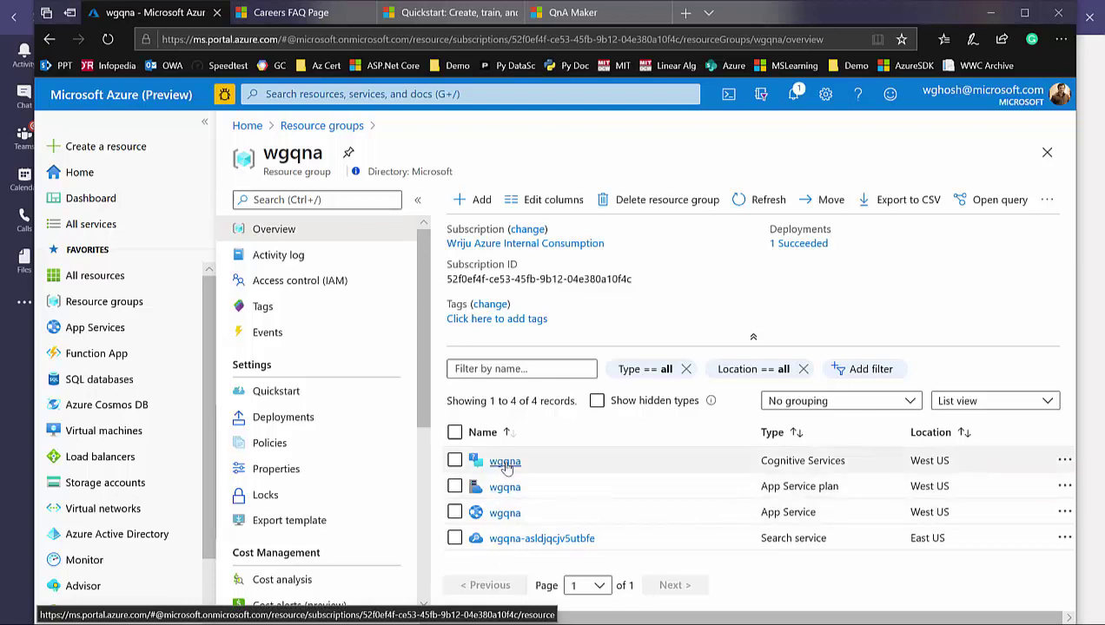
{"action": "left_click", "coordinate": [506, 467]}
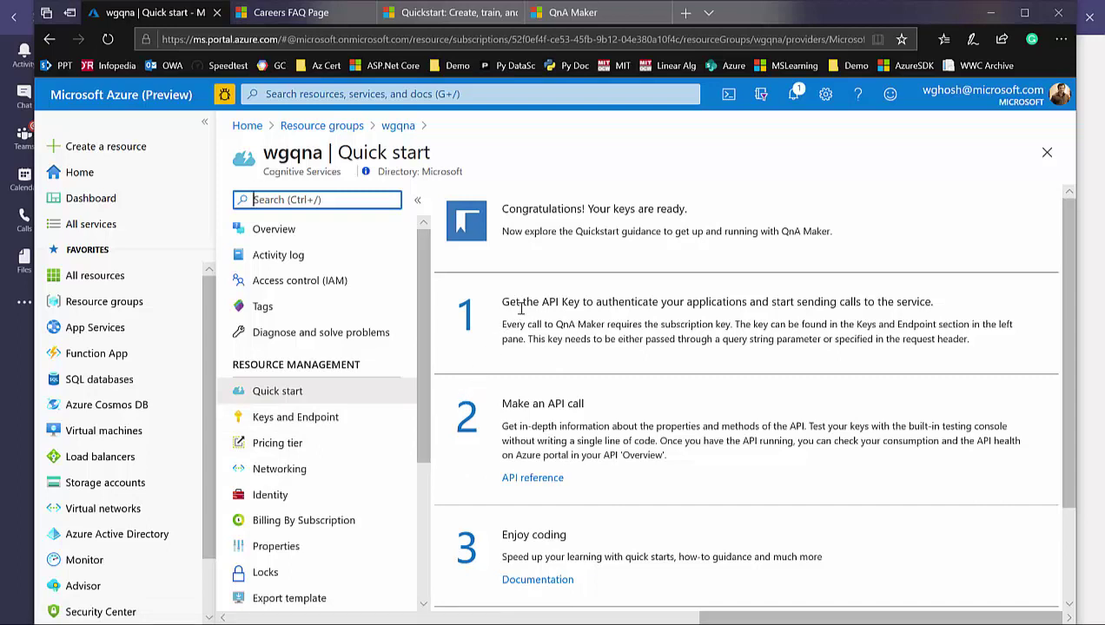
{"action": "scroll", "coordinate": [427, 408], "scroll_direction": "down", "scroll_amount": 2}
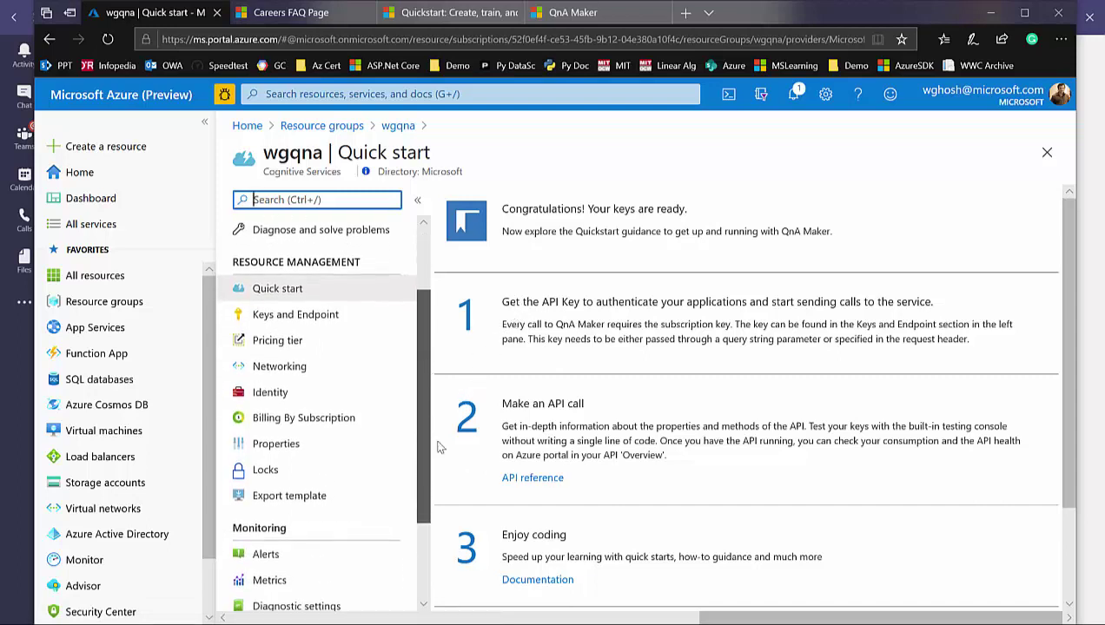
{"action": "scroll", "coordinate": [430, 447], "scroll_direction": "down", "scroll_amount": 1}
{"action": "scroll", "coordinate": [430, 424], "scroll_direction": "up", "scroll_amount": 3}
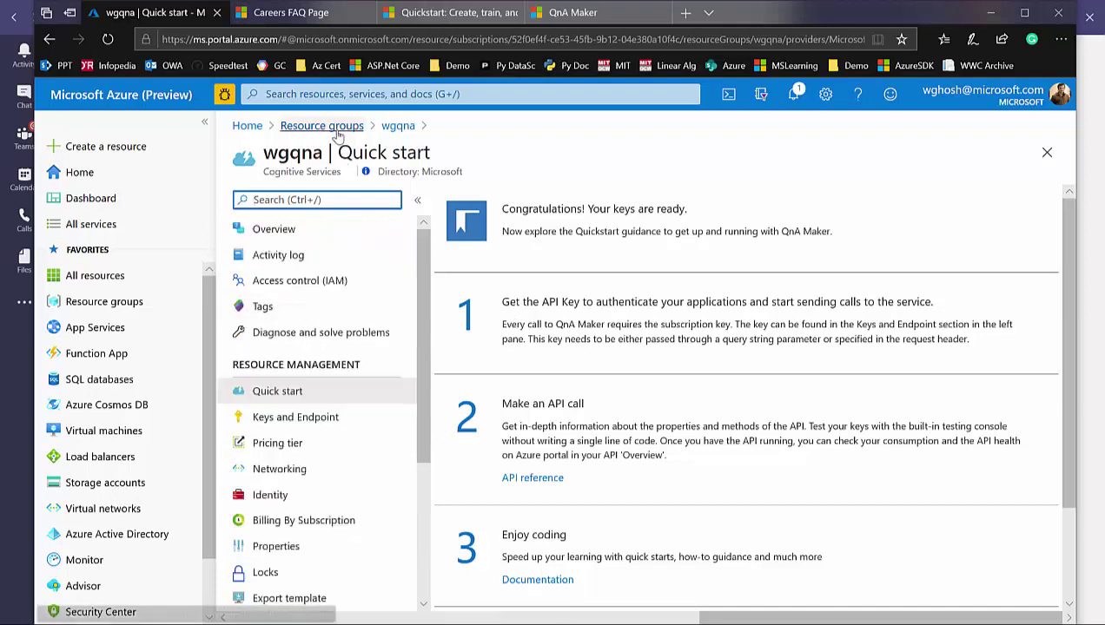
{"action": "left_click", "coordinate": [398, 125]}
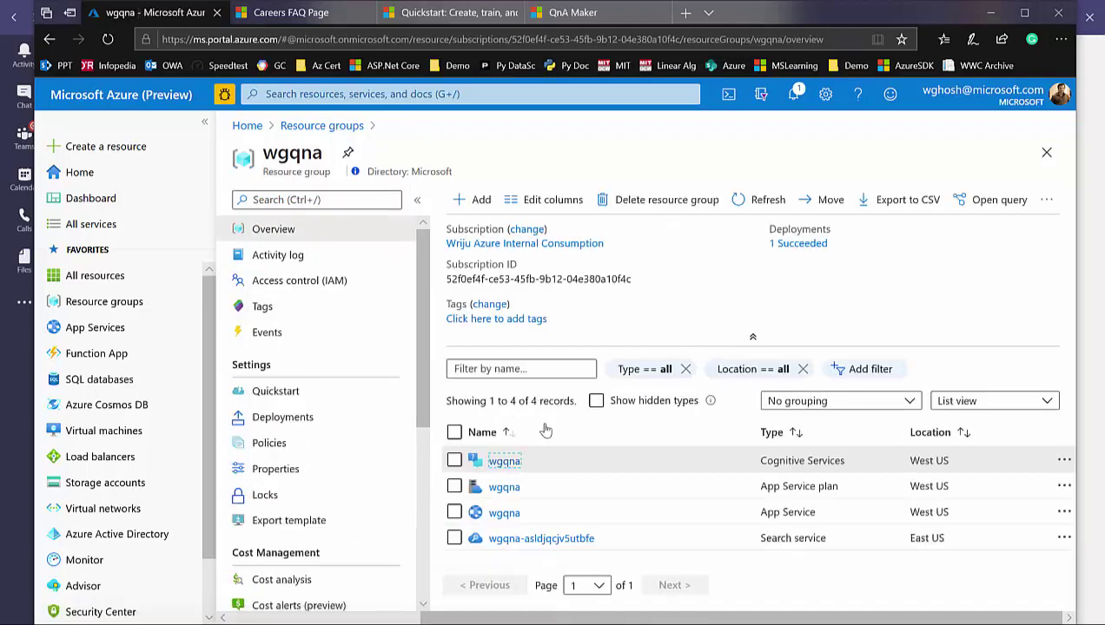
{"action": "left_click", "coordinate": [504, 514]}
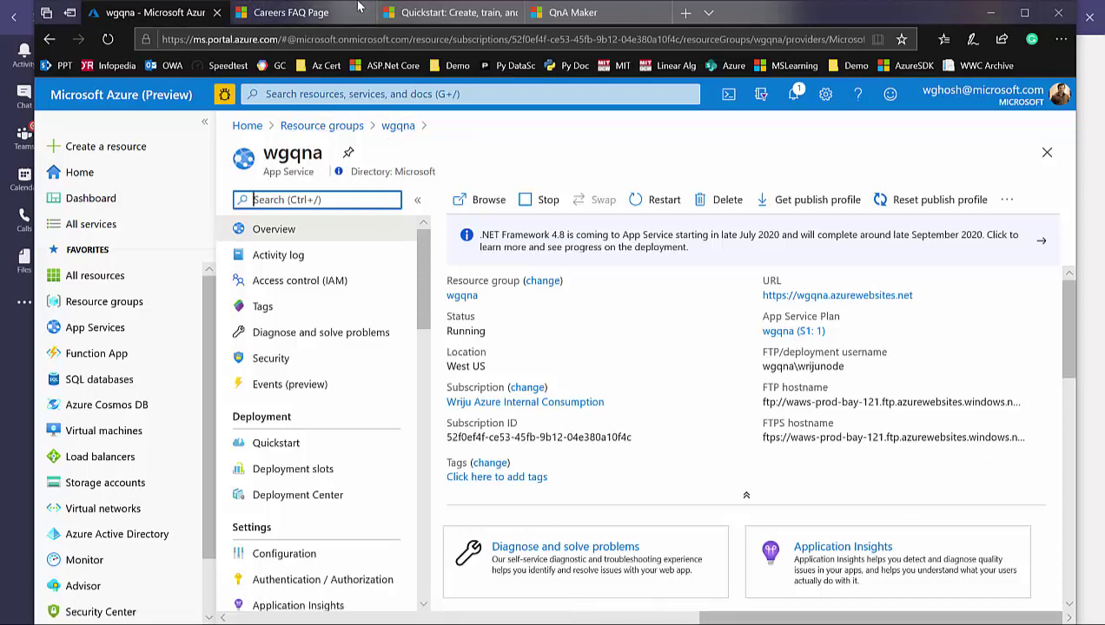
Return to QnA Maker and publish the MSFTJobFAQ knowledge base to the wgqna service
{"action": "left_click", "coordinate": [569, 12]}
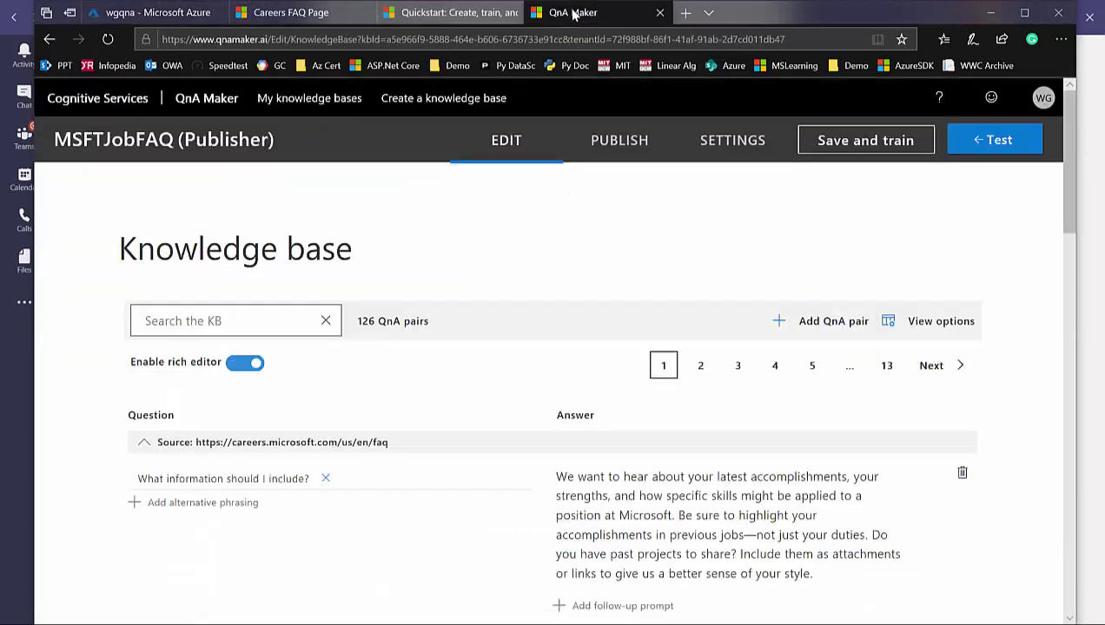
{"action": "left_click", "coordinate": [633, 146]}
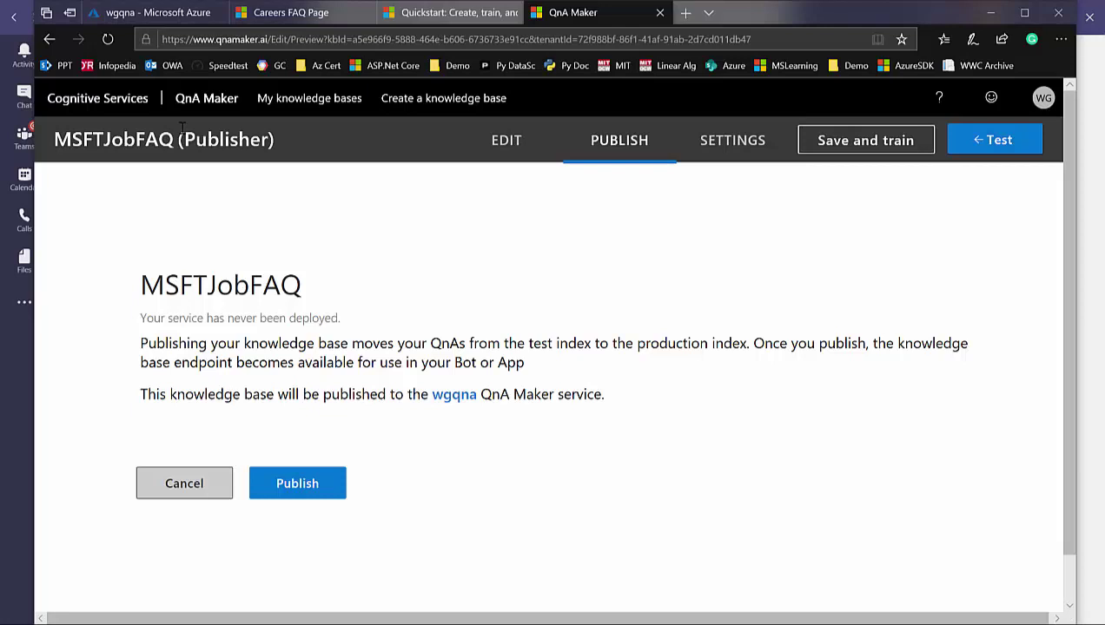
{"action": "left_click", "coordinate": [321, 504]}
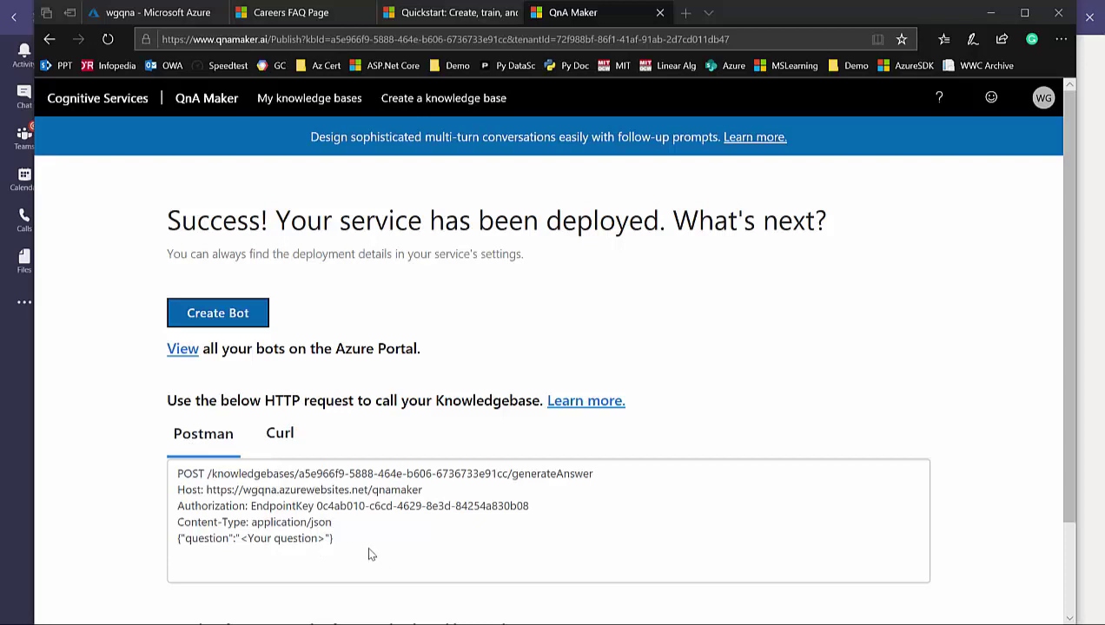
Examine the HTTP request for calling the published knowledge base in its Postman and Curl versions
{"action": "left_click_drag", "start_coordinate": [370, 555], "coordinate": [173, 483]}
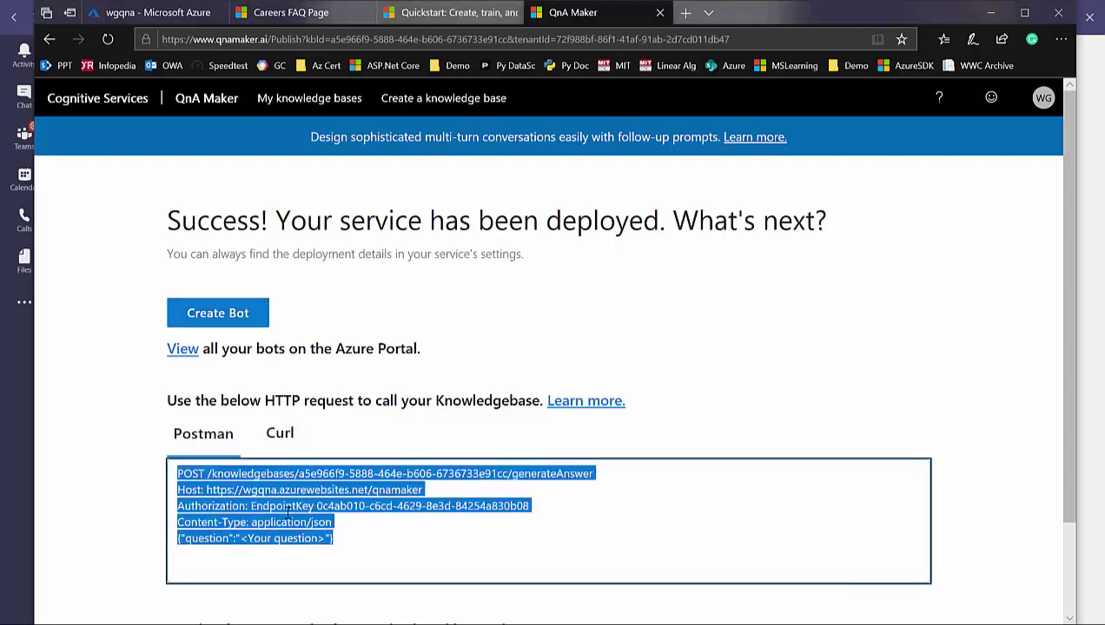
{"action": "left_click", "coordinate": [272, 436]}
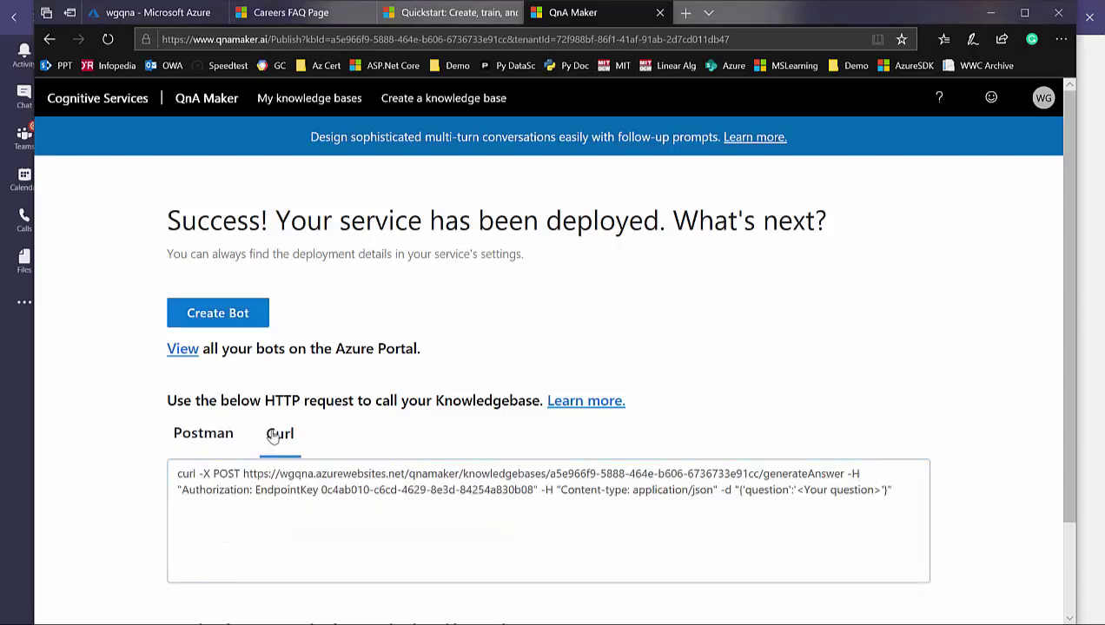
{"action": "left_click", "coordinate": [229, 437]}
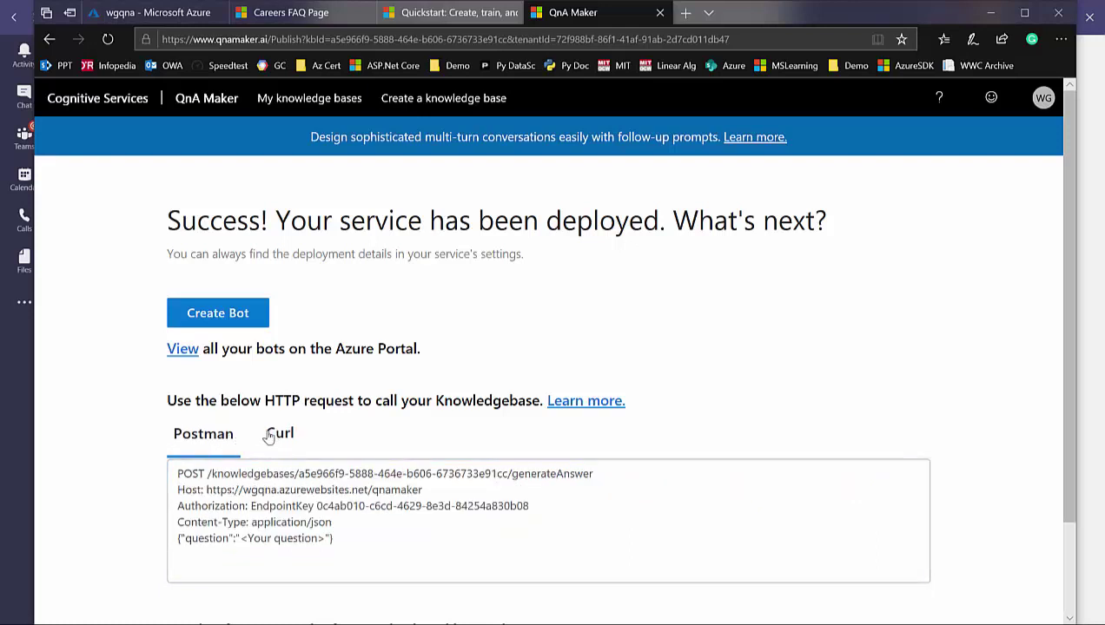
Start creating a Web App Bot from the published knowledge base, with location East US and pricing tier F0 (10K Premium Messages)
{"action": "left_click", "coordinate": [230, 314]}
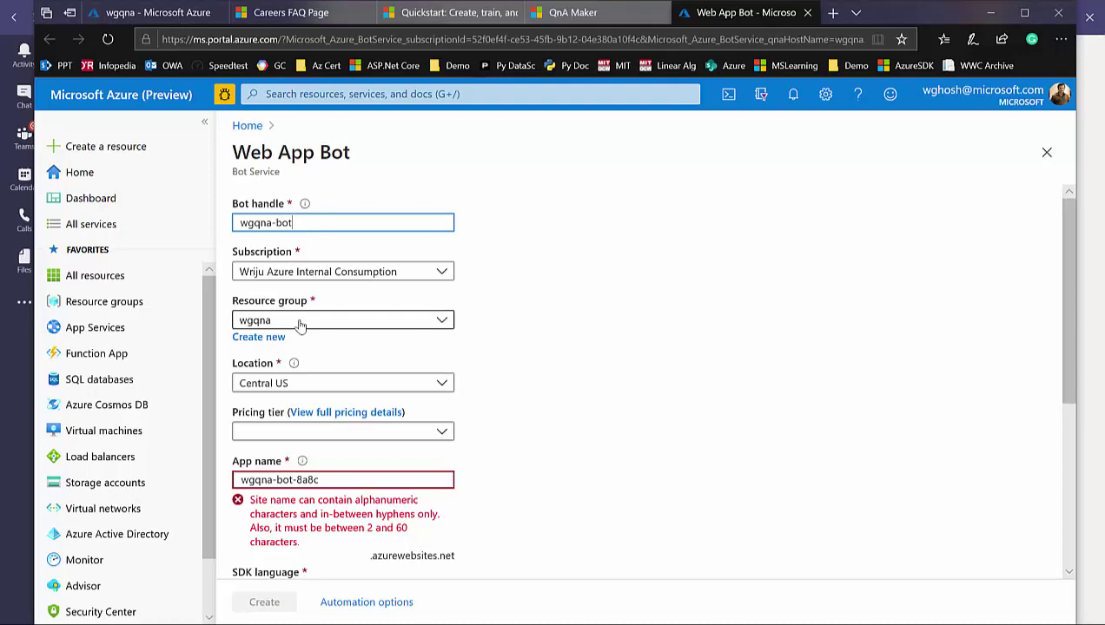
{"action": "left_click", "coordinate": [300, 390]}
{"action": "left_click", "coordinate": [300, 391]}
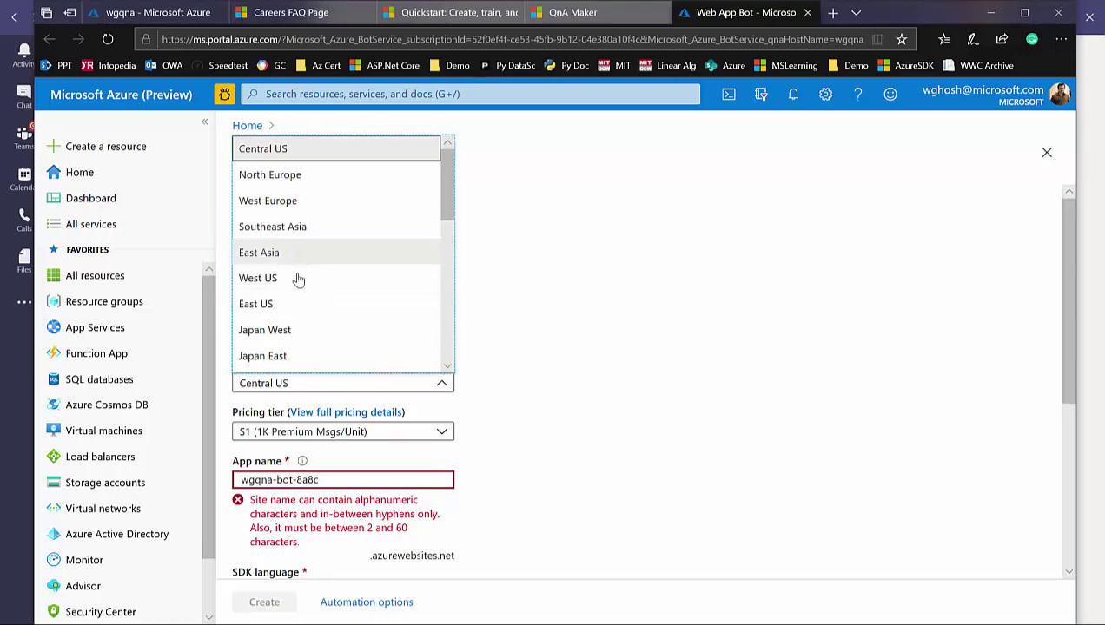
{"action": "left_click", "coordinate": [295, 304]}
{"action": "left_click", "coordinate": [267, 433]}
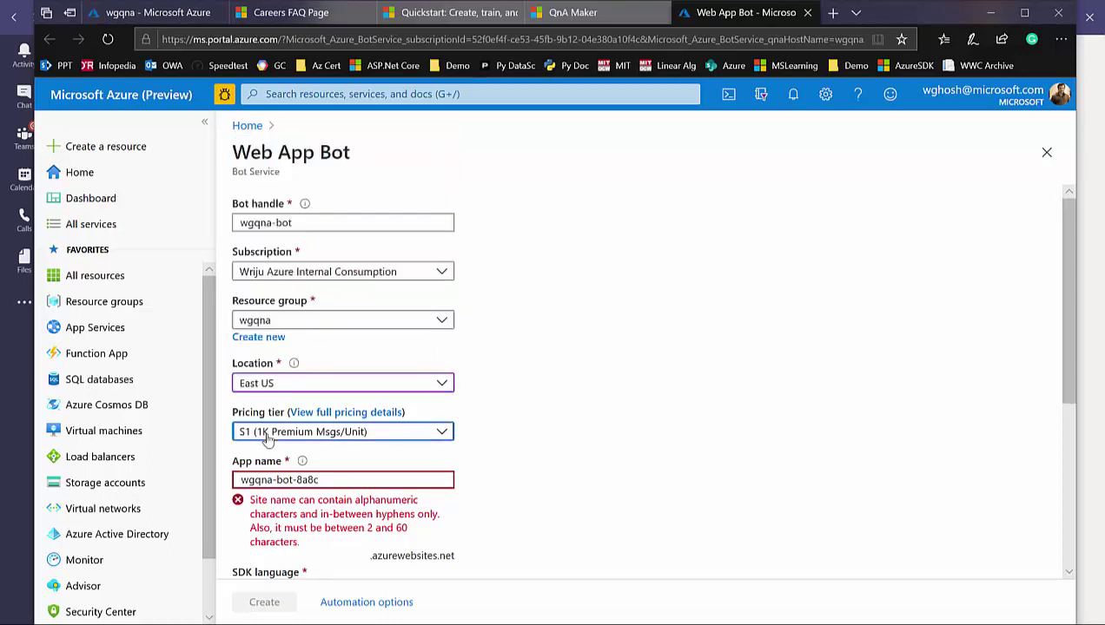
{"action": "left_click", "coordinate": [271, 482]}
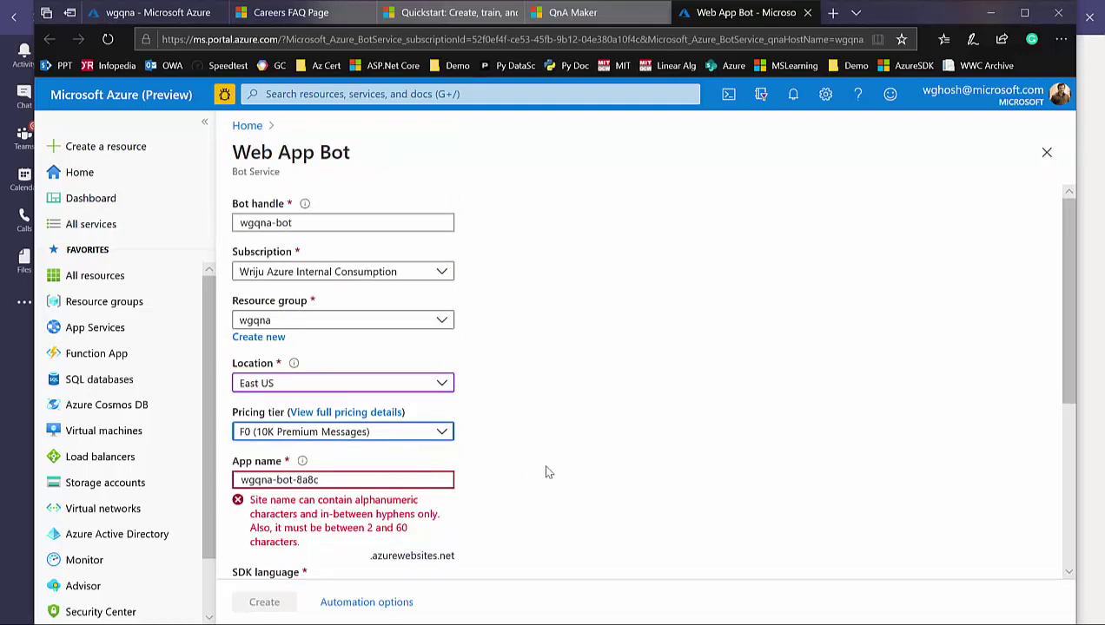
Change the bot's app name to wgqna-bot-wg
{"action": "scroll", "coordinate": [549, 472], "scroll_direction": "down", "scroll_amount": 1}
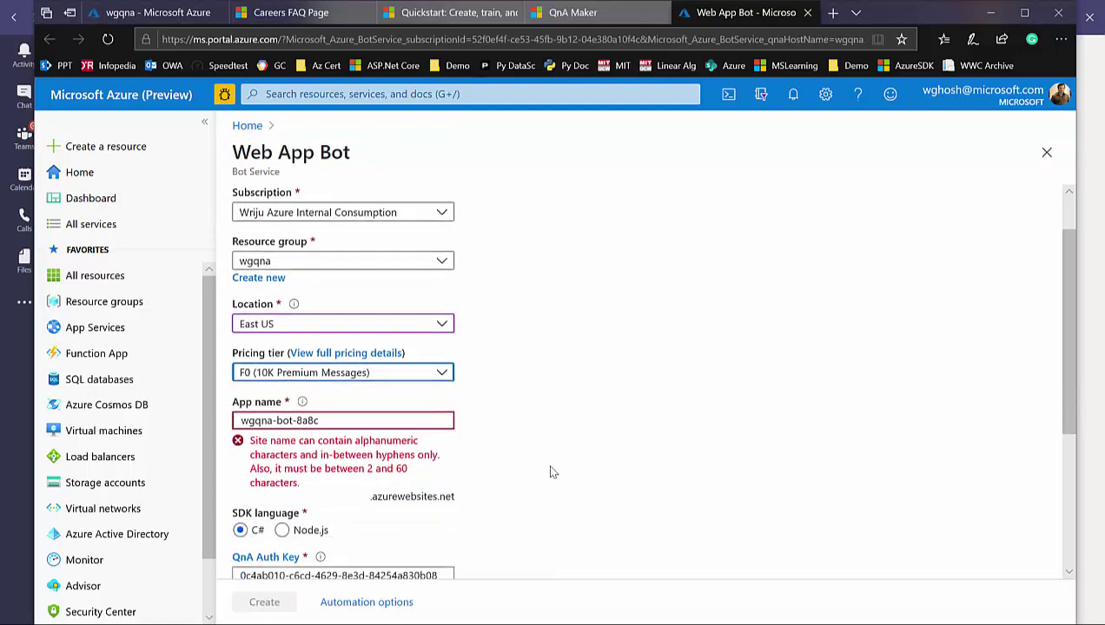
{"action": "double_click", "coordinate": [306, 420]}
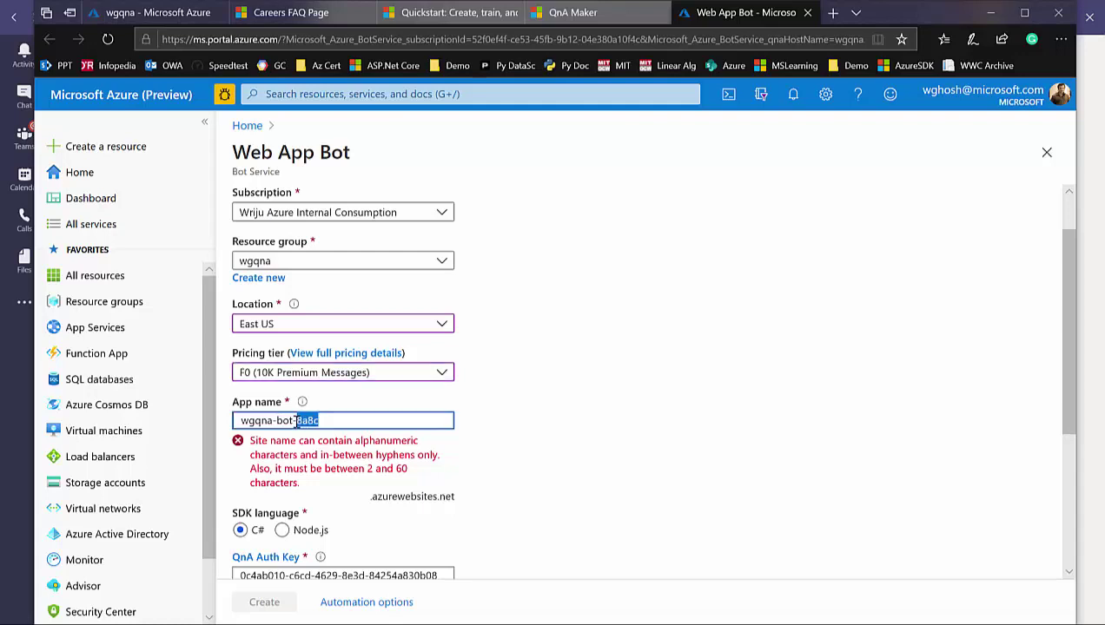
{"action": "type", "text": "wg"}
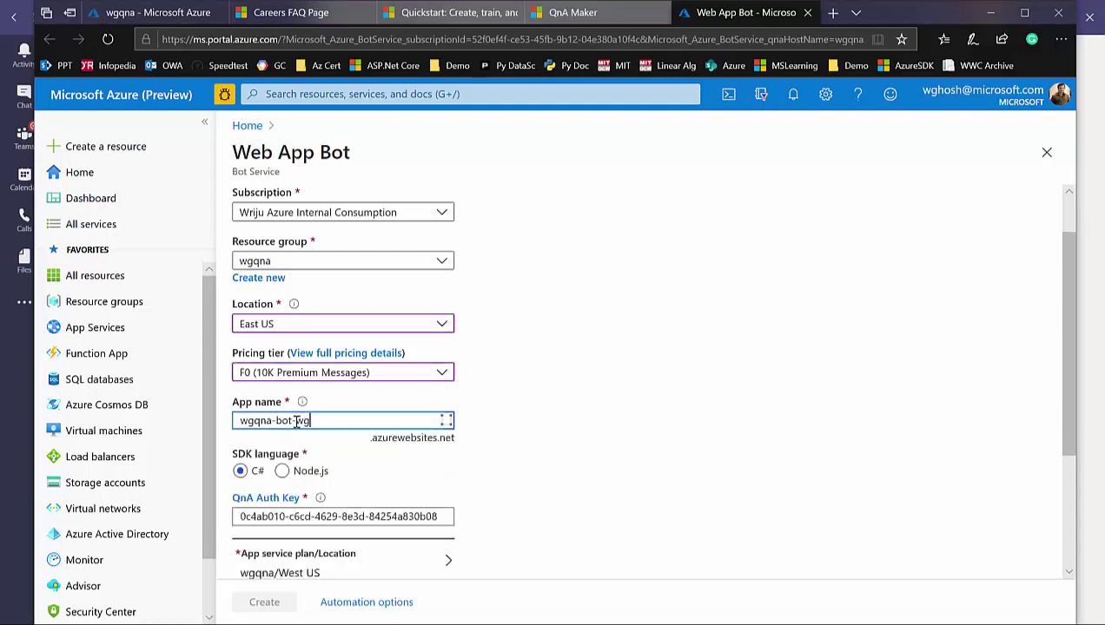
Review the remaining Web App Bot settings and the available App Service plans, keeping the wgqna plan
{"action": "scroll", "coordinate": [351, 479], "scroll_direction": "down", "scroll_amount": 1}
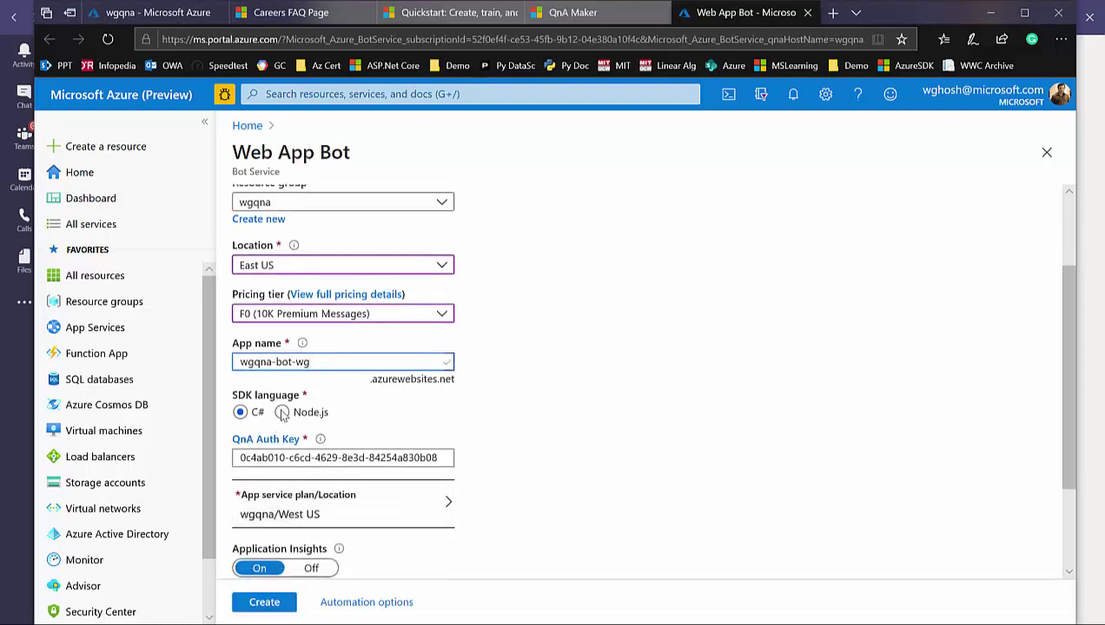
{"action": "scroll", "coordinate": [401, 430], "scroll_direction": "down", "scroll_amount": 1}
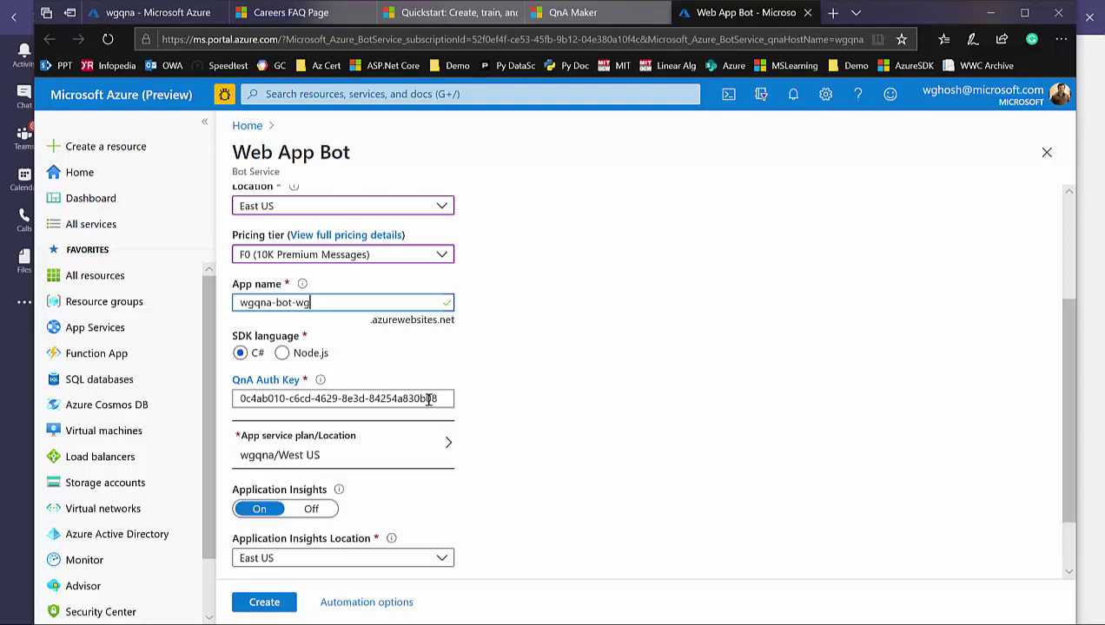
{"action": "scroll", "coordinate": [428, 399], "scroll_direction": "down", "scroll_amount": 1}
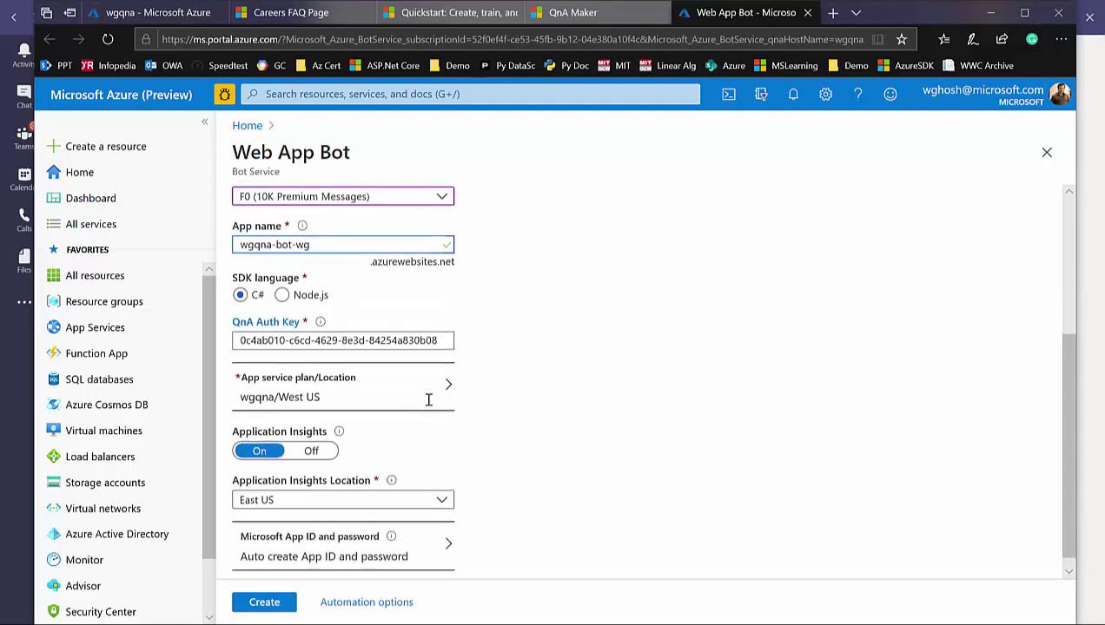
{"action": "left_click", "coordinate": [320, 402]}
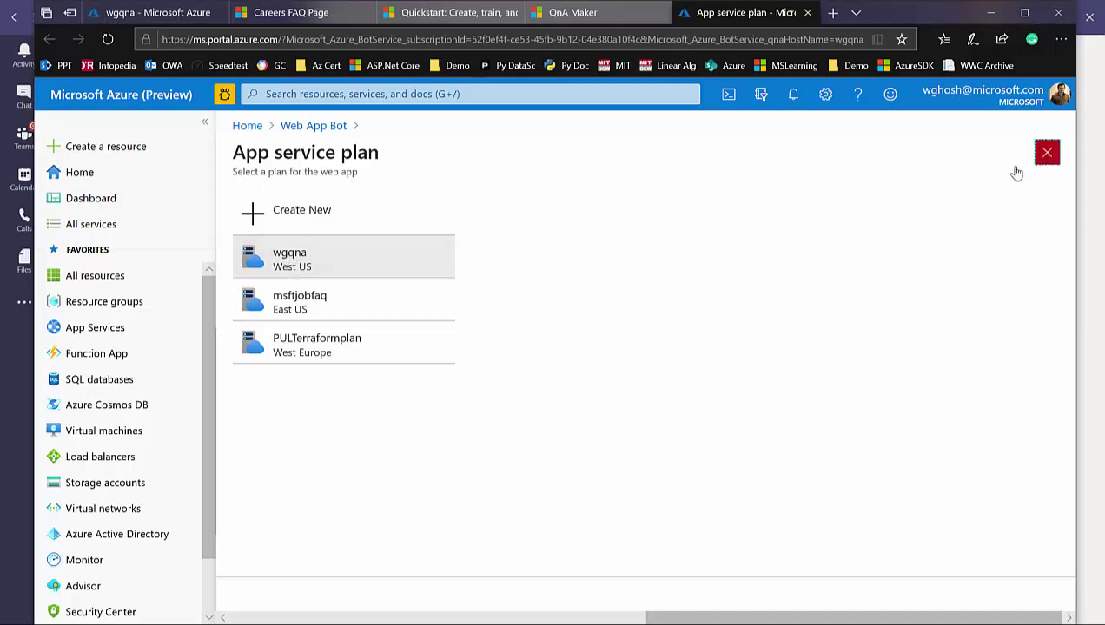
{"action": "left_click", "coordinate": [1046, 153]}
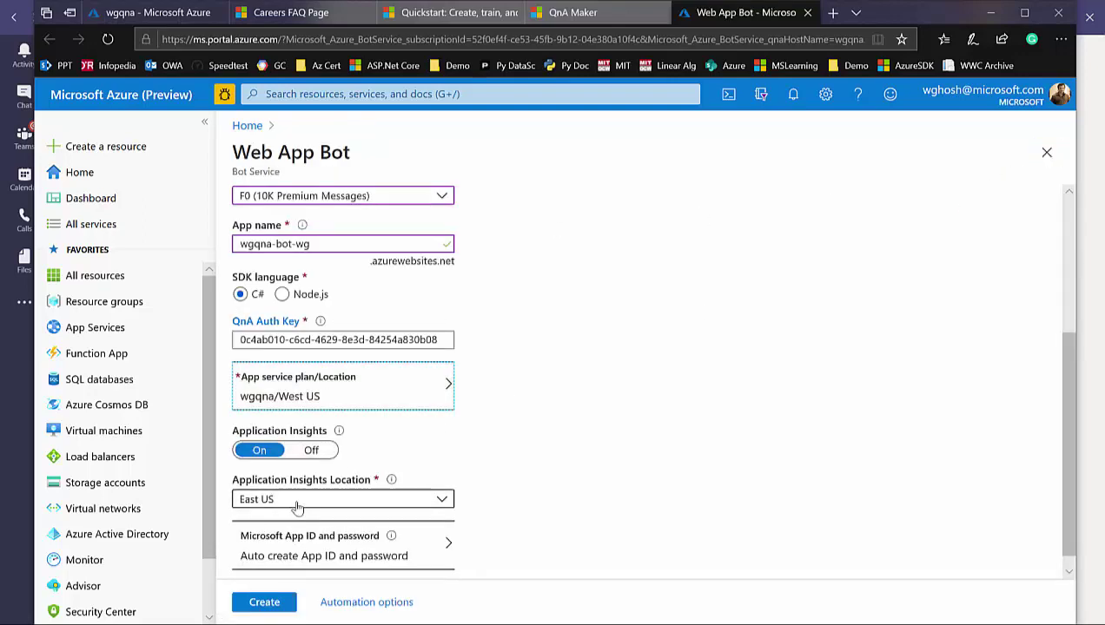
Turn Application Insights off for the bot and create the Web App Bot
{"action": "left_click", "coordinate": [297, 508]}
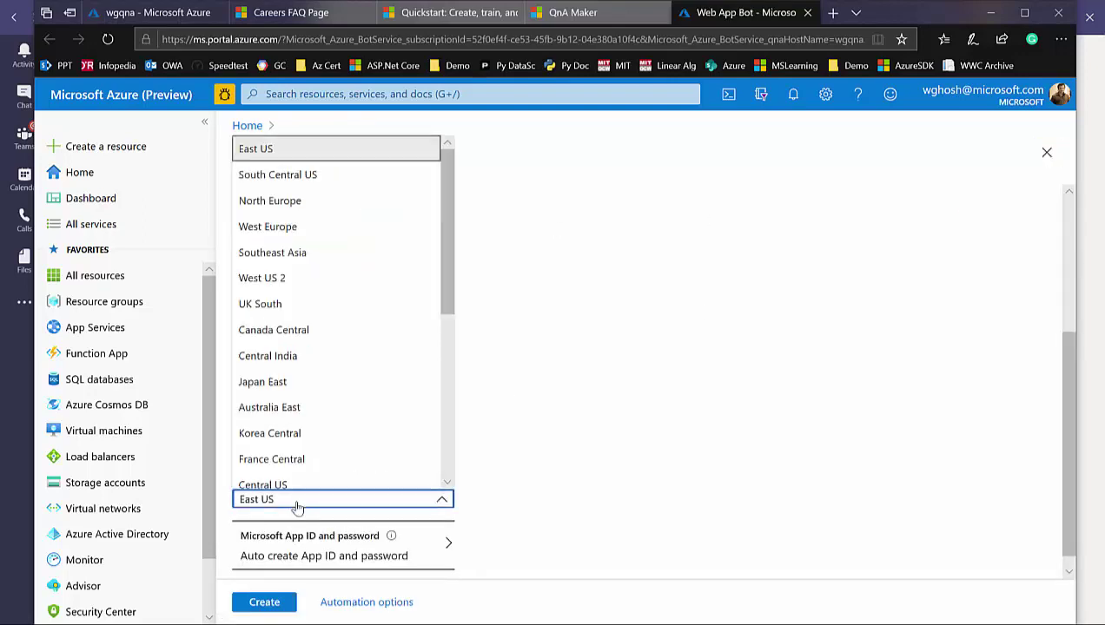
{"action": "left_click", "coordinate": [693, 409]}
{"action": "left_click", "coordinate": [311, 450]}
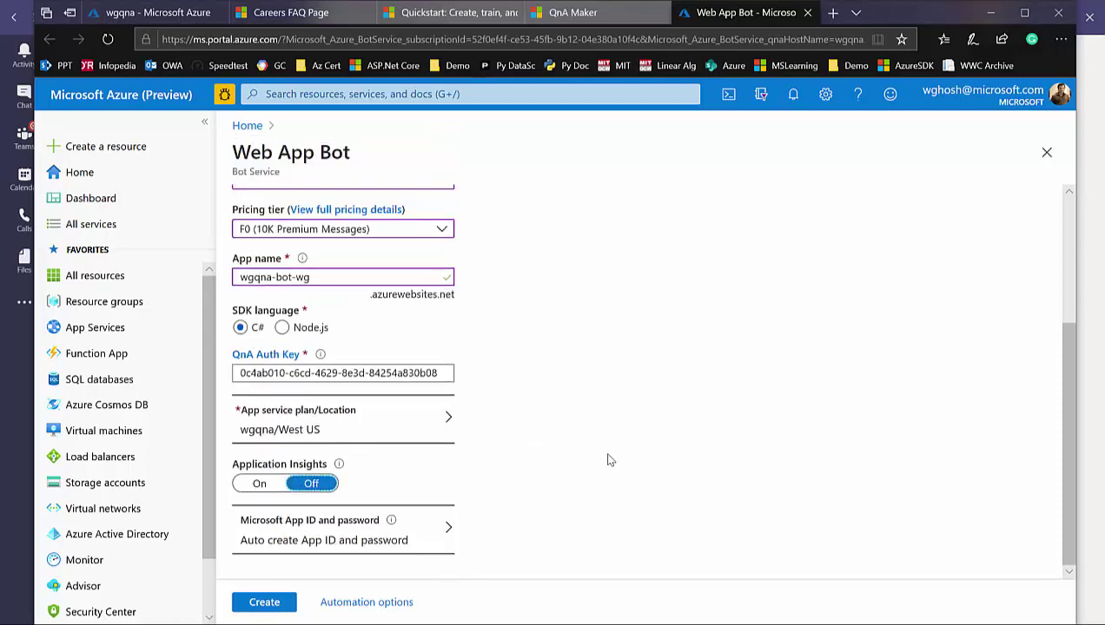
{"action": "left_click", "coordinate": [274, 606]}
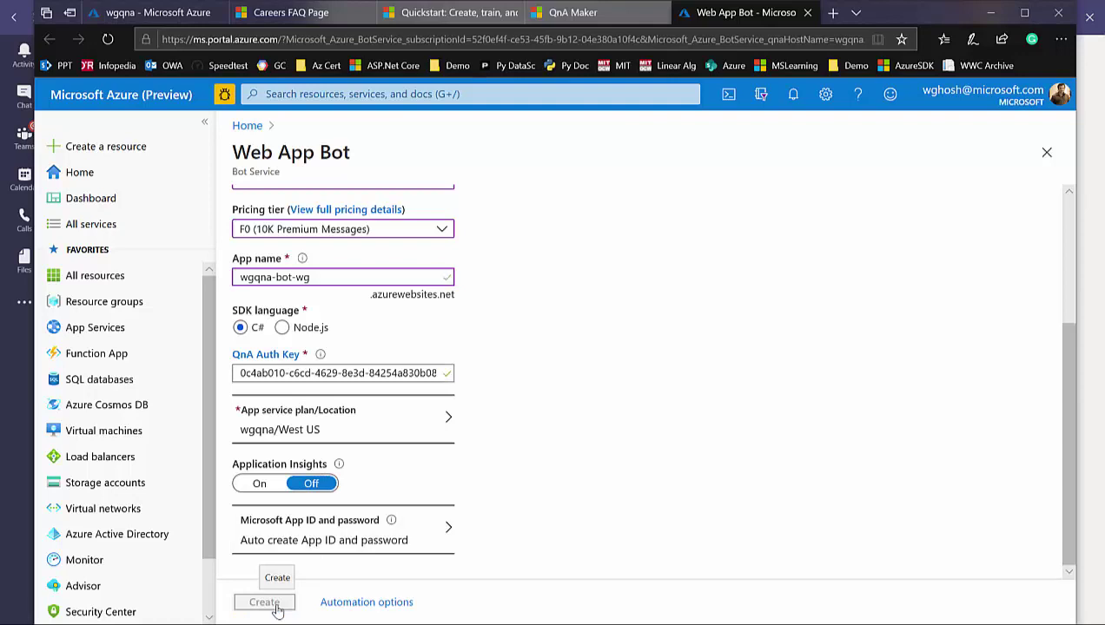
{"action": "left_click", "coordinate": [277, 606]}
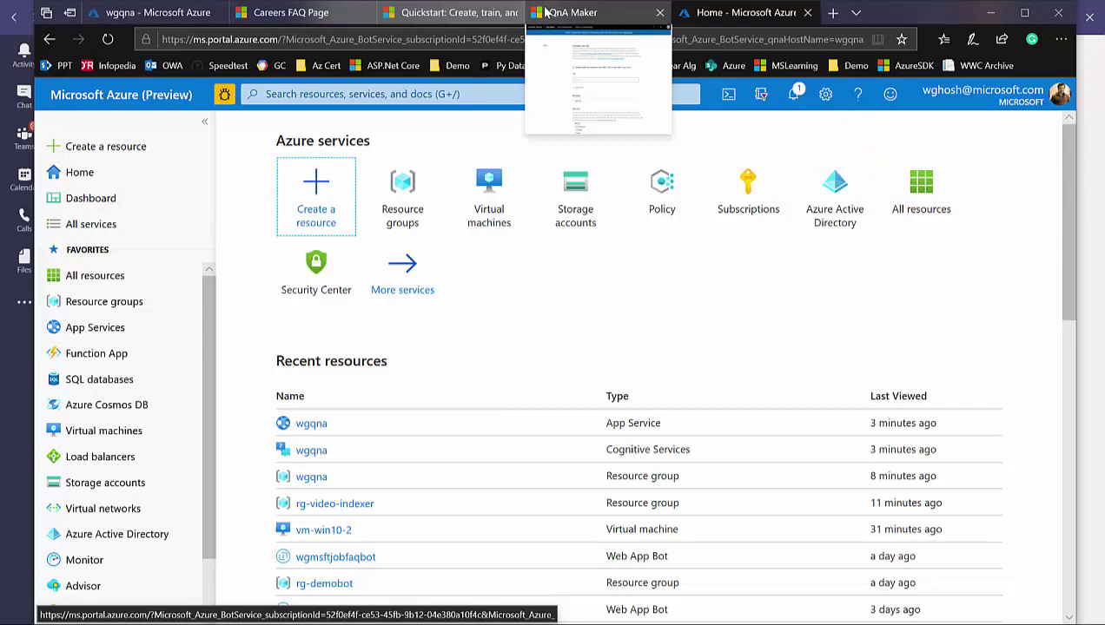
Check the progress of the bot's deployment and open the wgqna resource group
{"action": "left_click", "coordinate": [793, 94]}
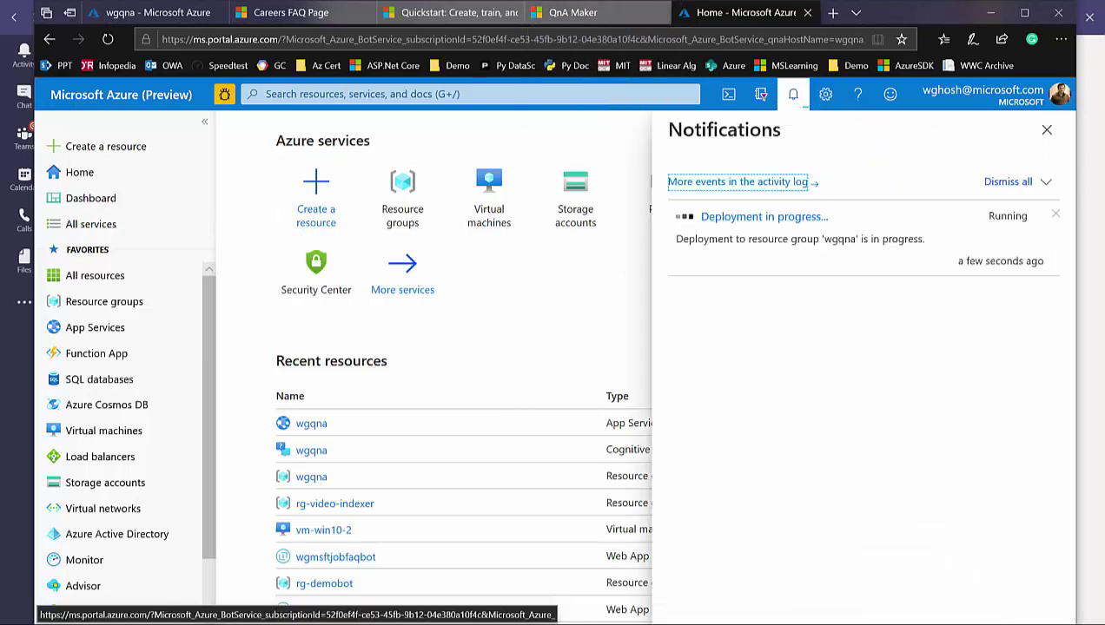
{"action": "left_click", "coordinate": [794, 226]}
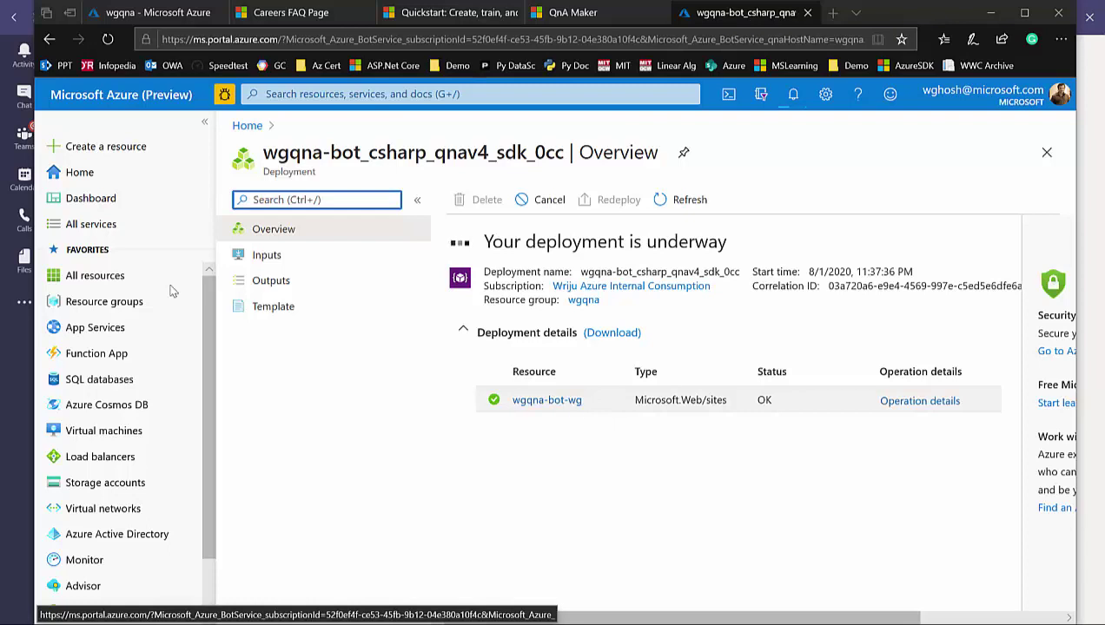
{"action": "left_click", "coordinate": [116, 306]}
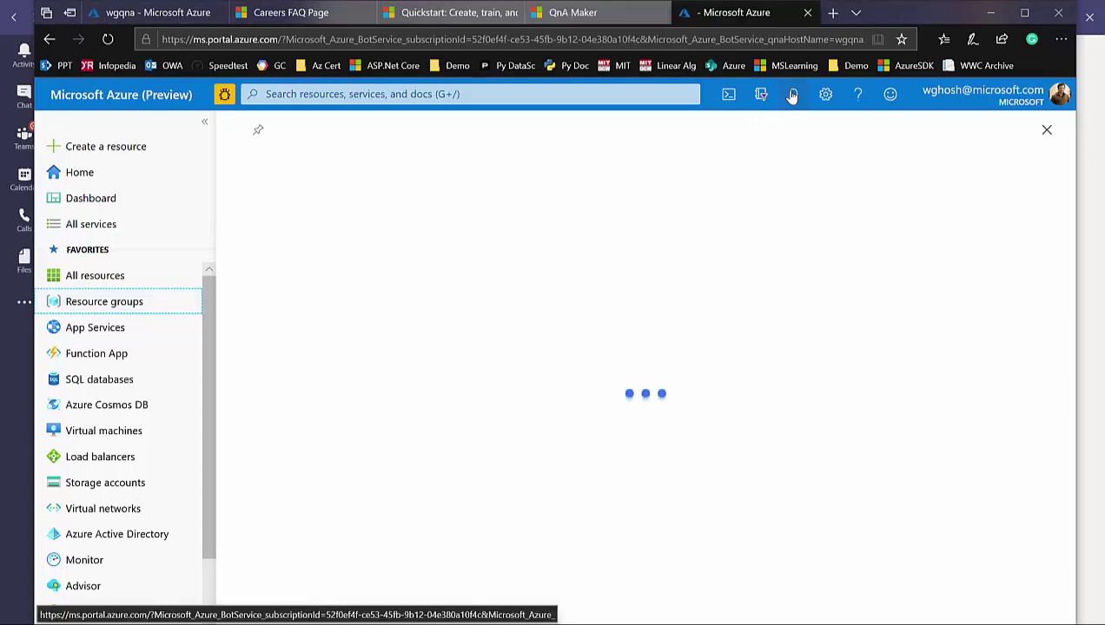
{"action": "left_click", "coordinate": [793, 95]}
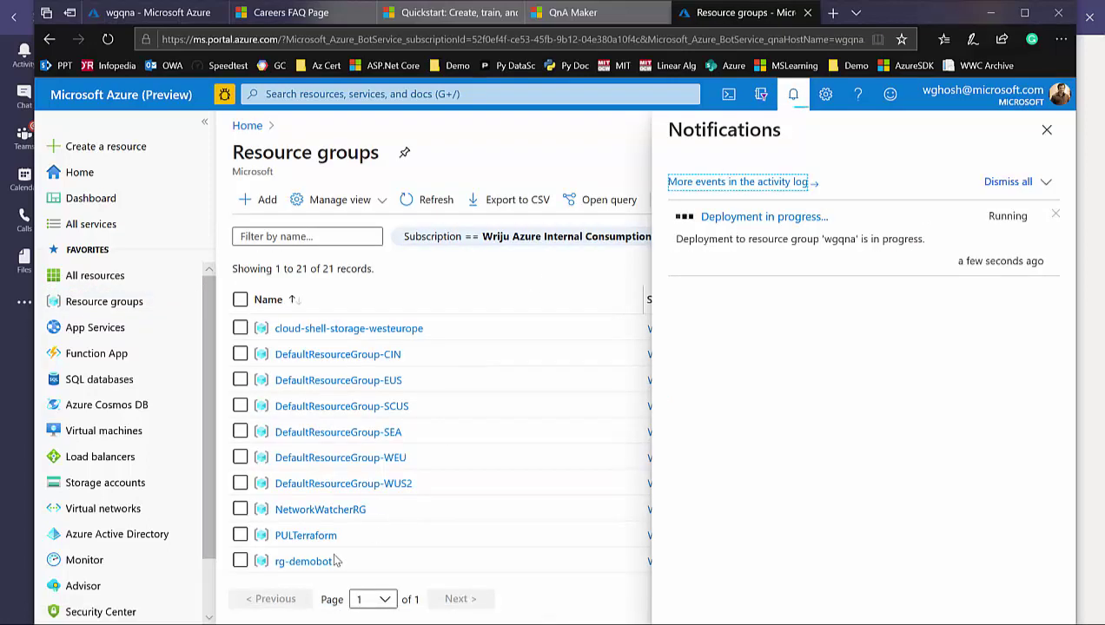
{"action": "scroll", "coordinate": [333, 556], "scroll_direction": "down", "scroll_amount": 3}
{"action": "scroll", "coordinate": [317, 537], "scroll_direction": "down", "scroll_amount": 4}
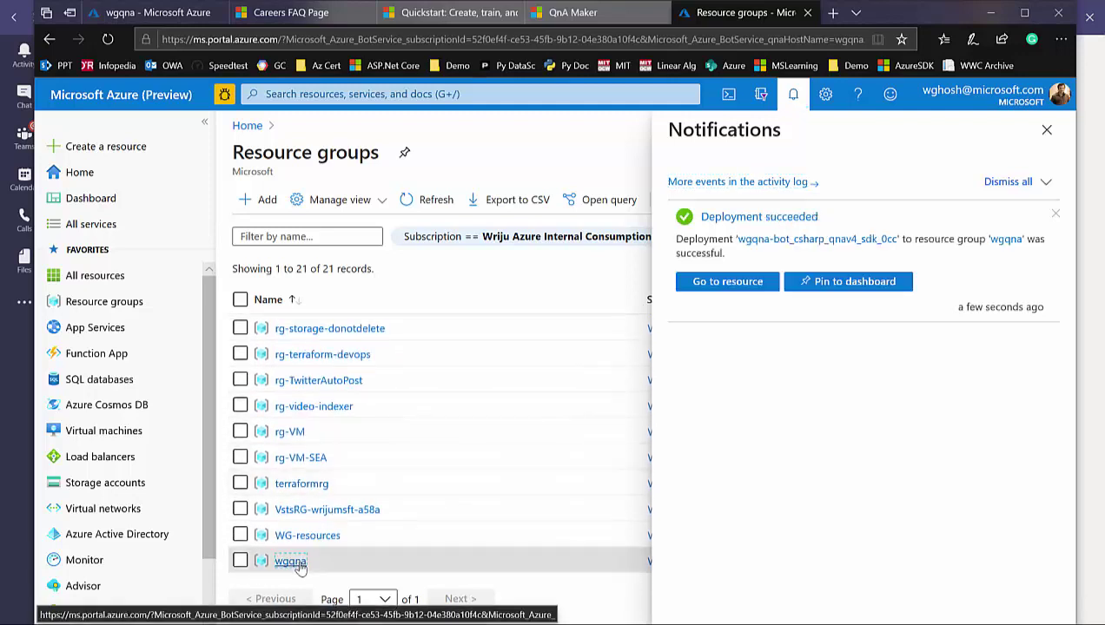
{"action": "left_click", "coordinate": [292, 562]}
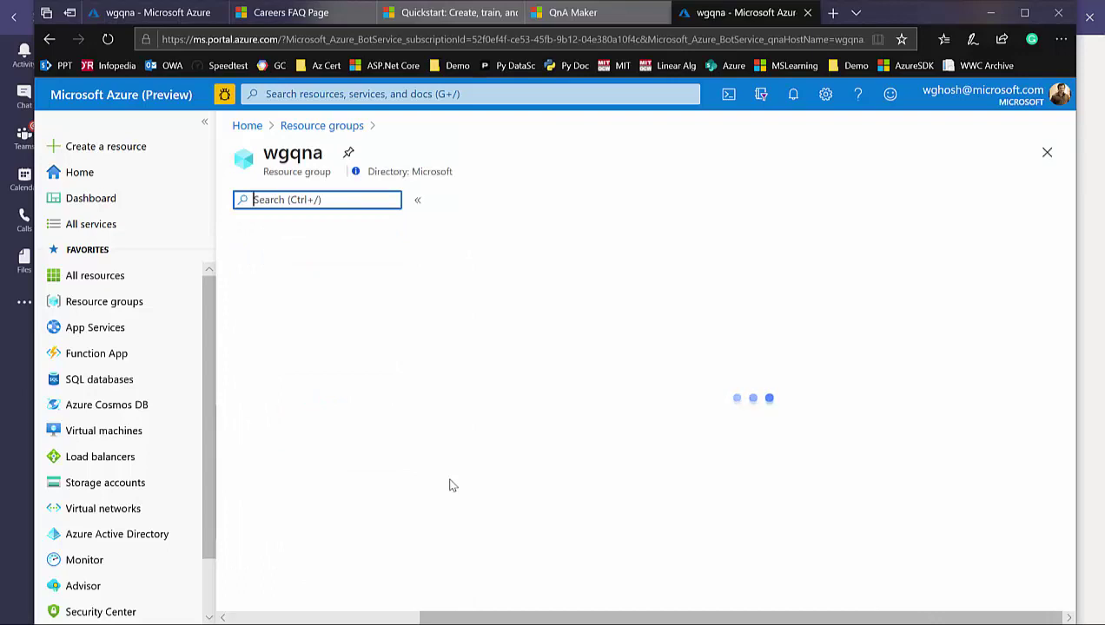
Examine the resources in the wgqna group and the overview of the wgqna-bot-wg App Service
{"action": "scroll", "coordinate": [491, 542], "scroll_direction": "down", "scroll_amount": 1}
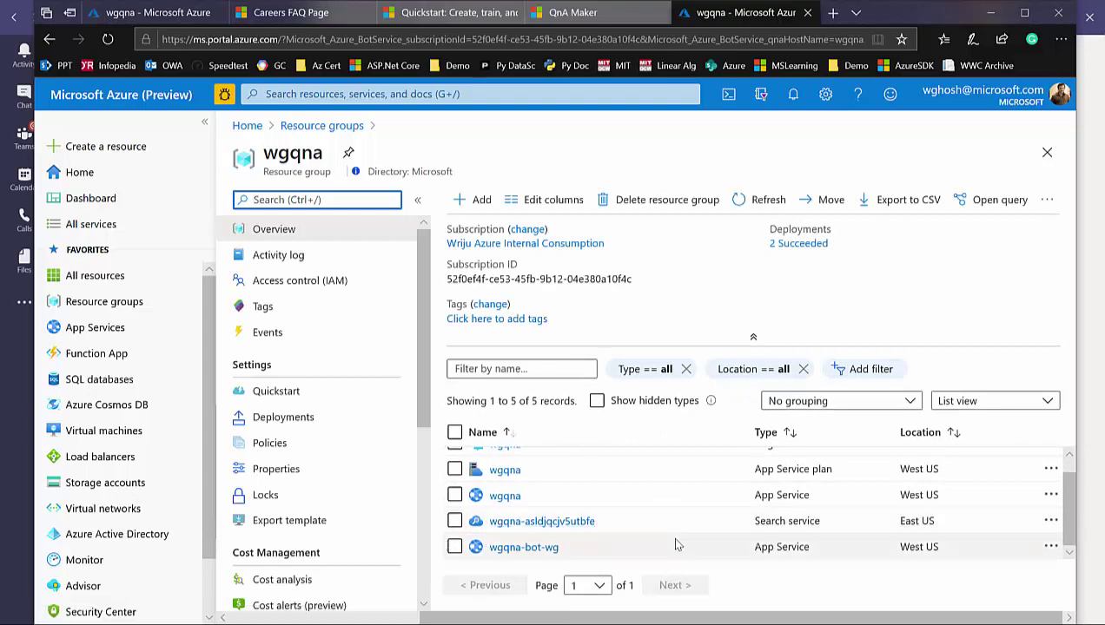
{"action": "scroll", "coordinate": [673, 545], "scroll_direction": "up", "scroll_amount": 1}
{"action": "scroll", "coordinate": [676, 545], "scroll_direction": "down", "scroll_amount": 1}
{"action": "left_click", "coordinate": [523, 548]}
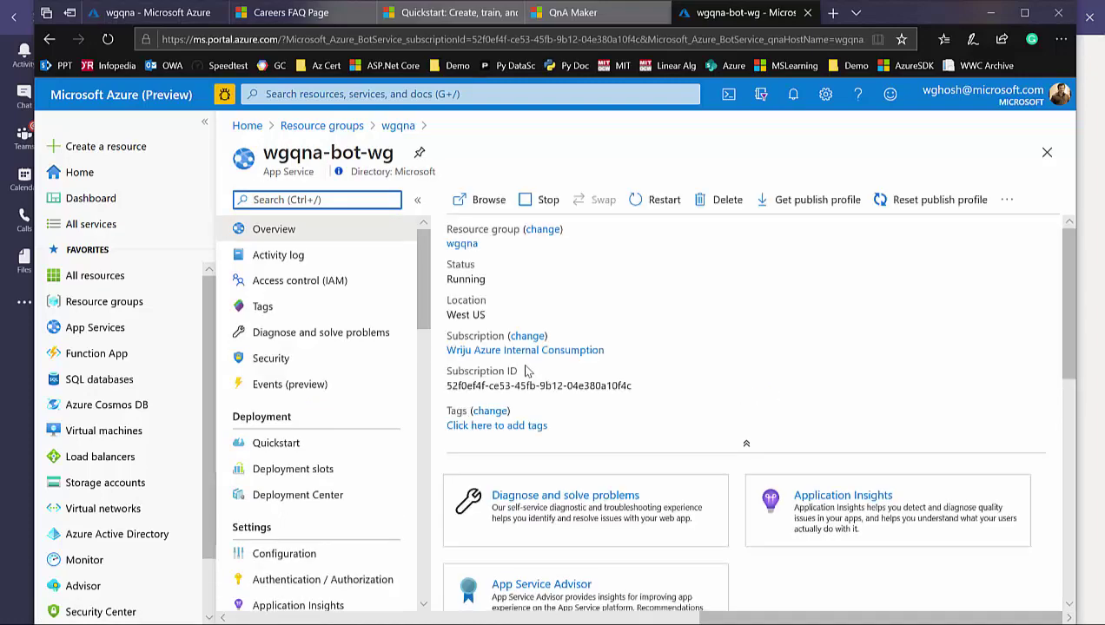
{"action": "scroll", "coordinate": [526, 371], "scroll_direction": "down", "scroll_amount": 2}
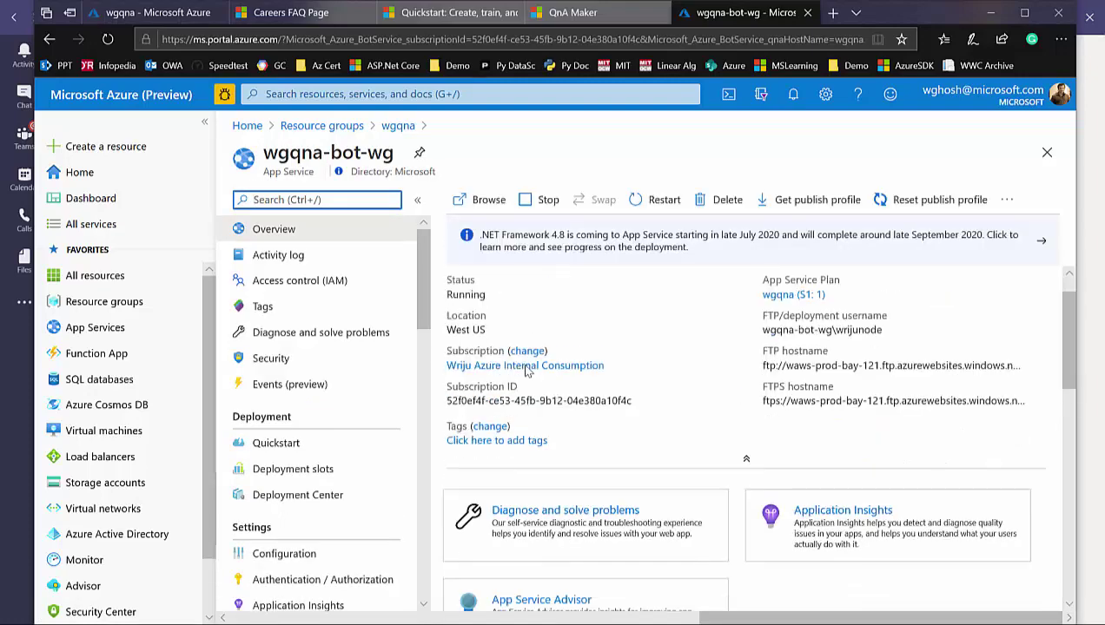
{"action": "scroll", "coordinate": [526, 371], "scroll_direction": "up", "scroll_amount": 2}
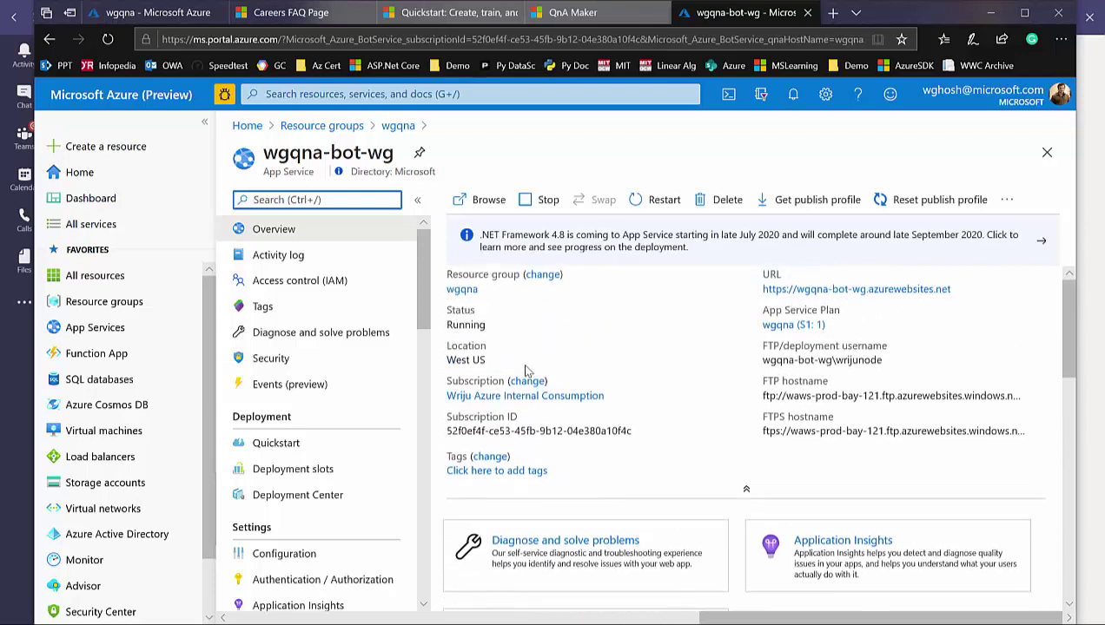
Go to the wgqna-bot resource from its deployment notification and review the Bot Framework getting-started overview
{"action": "left_click", "coordinate": [793, 93]}
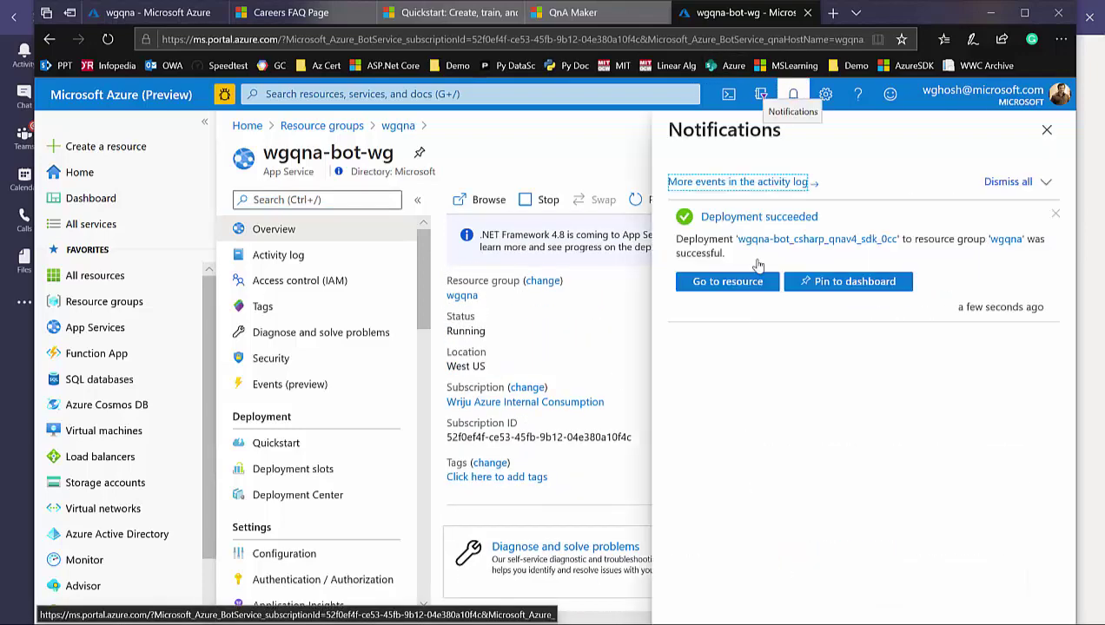
{"action": "left_click", "coordinate": [752, 283]}
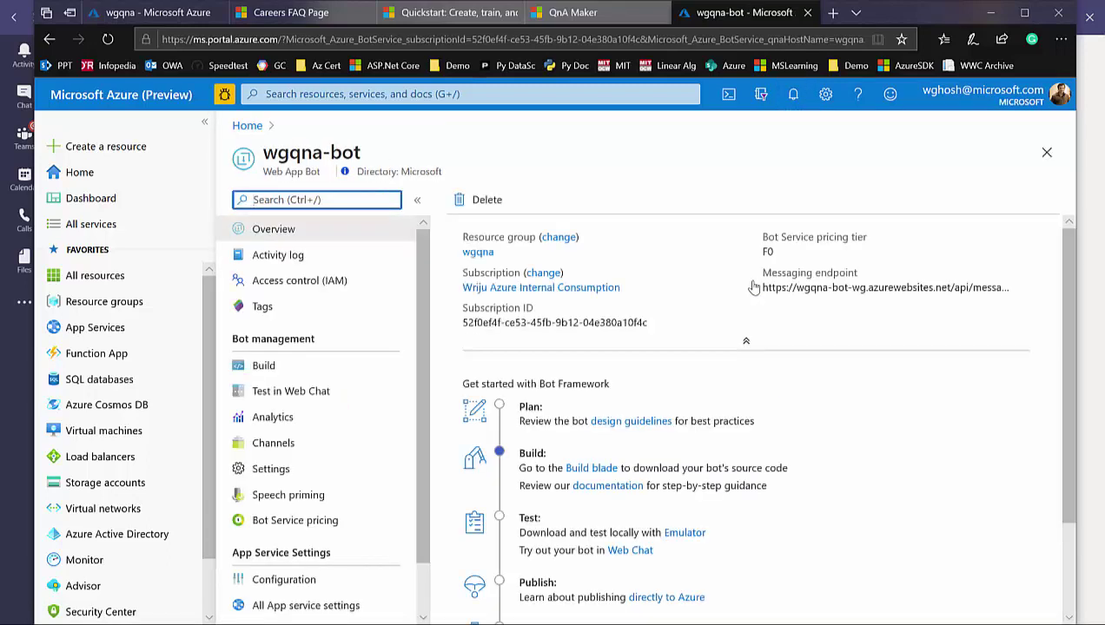
{"action": "scroll", "coordinate": [740, 312], "scroll_direction": "down", "scroll_amount": 2}
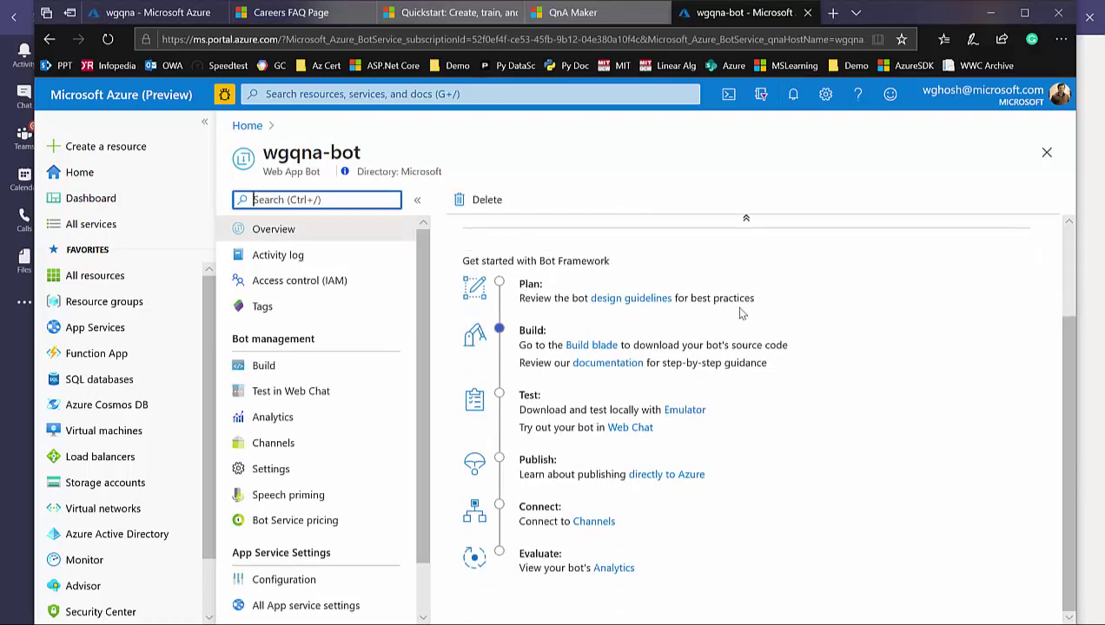
{"action": "scroll", "coordinate": [740, 312], "scroll_direction": "up", "scroll_amount": 1}
{"action": "scroll", "coordinate": [740, 312], "scroll_direction": "down", "scroll_amount": 1}
{"action": "scroll", "coordinate": [740, 312], "scroll_direction": "up", "scroll_amount": 1}
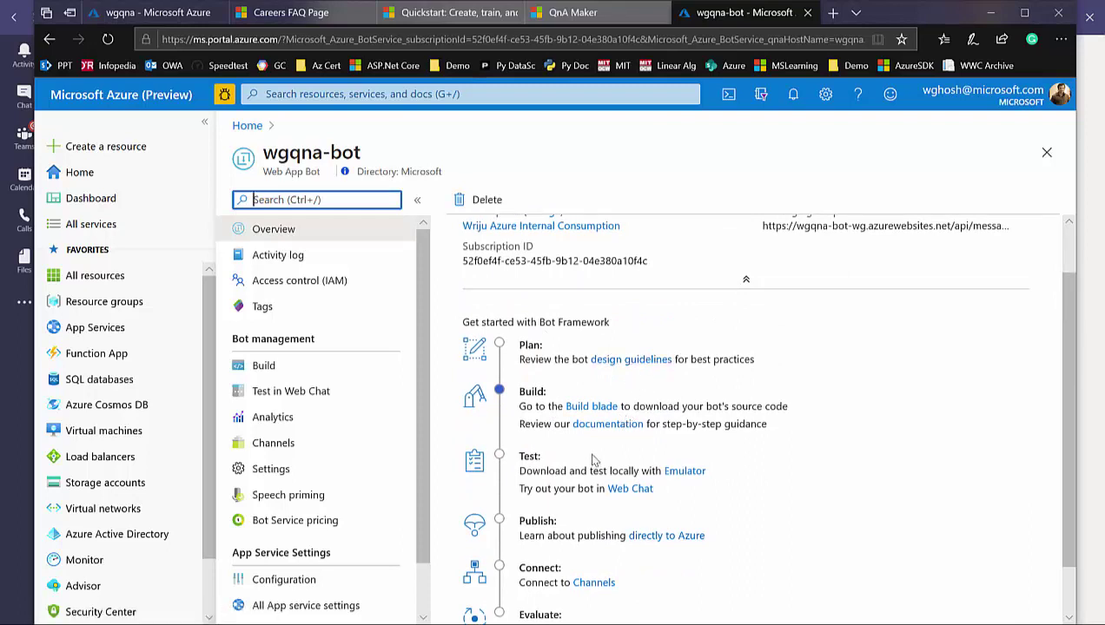
Test wgqna-bot in Web Chat by sending the message "Goodmorning"
{"action": "left_click", "coordinate": [279, 391]}
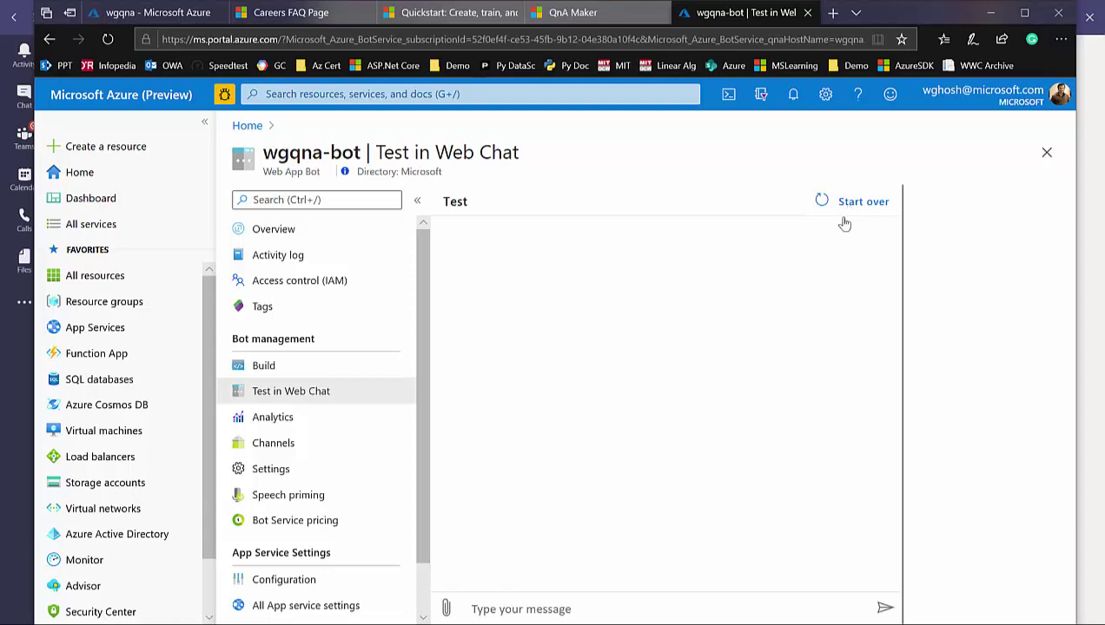
{"action": "left_click", "coordinate": [616, 608]}
{"action": "type", "text": "Good"}
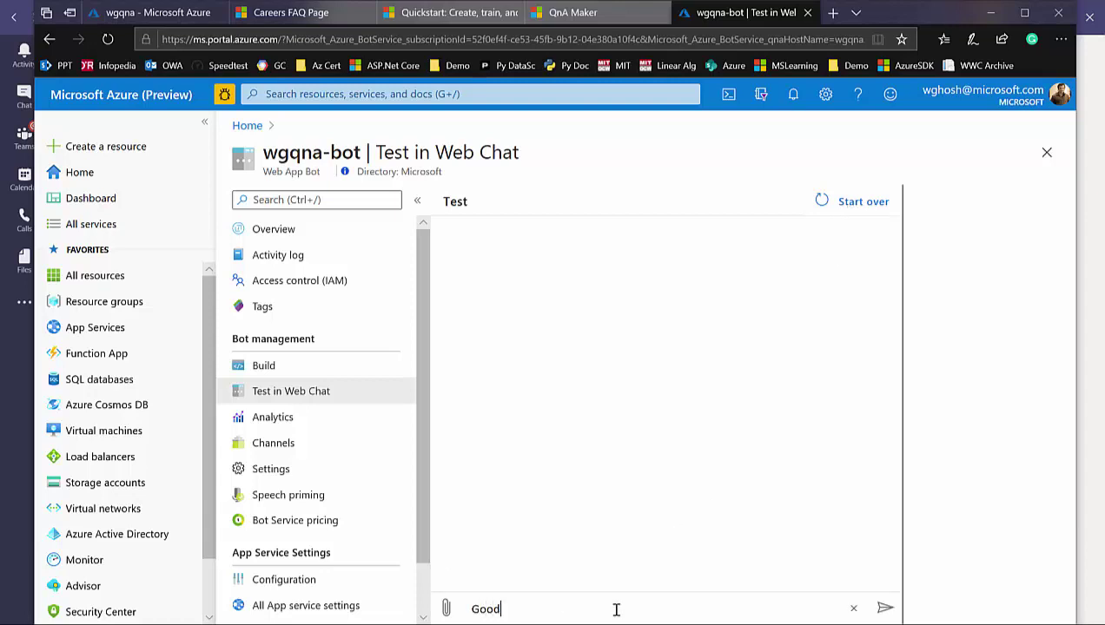
{"action": "type", "text": "morning"}
{"action": "key", "text": "Return"}
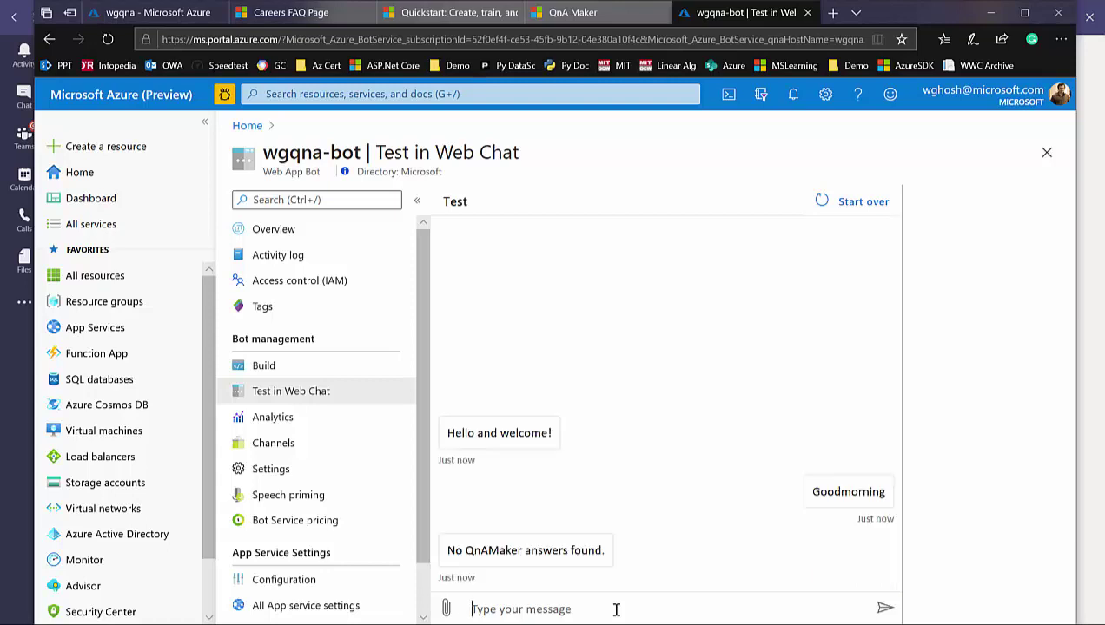
{"action": "type", "text": "Reffe"}
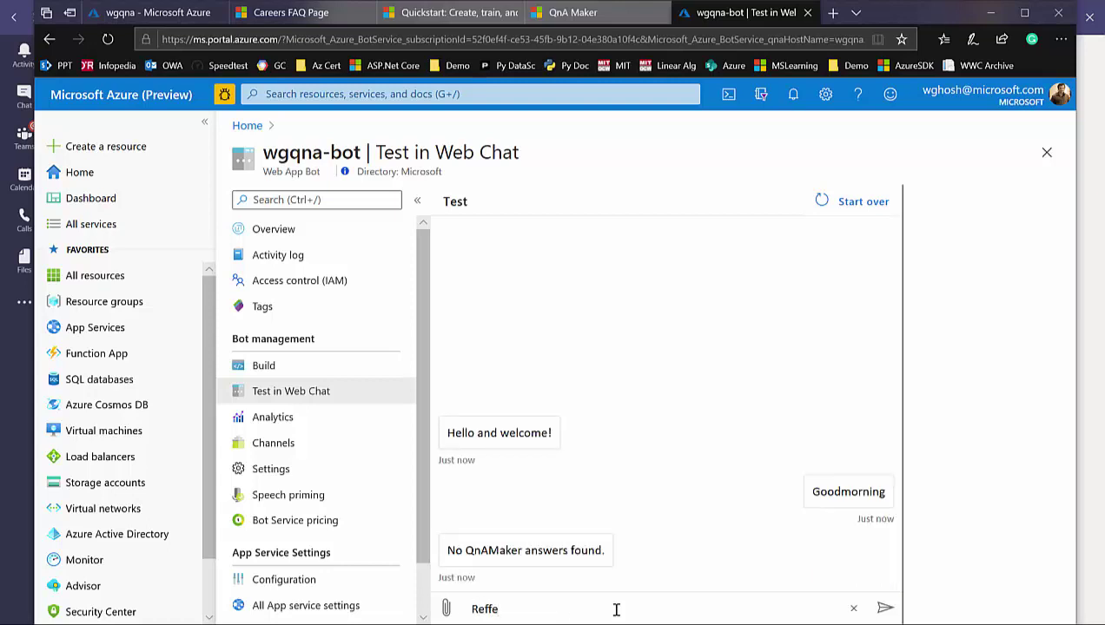
{"action": "key", "text": "BackSpace"}
{"action": "key", "text": "BackSpace"}
{"action": "key", "text": "BackSpace"}
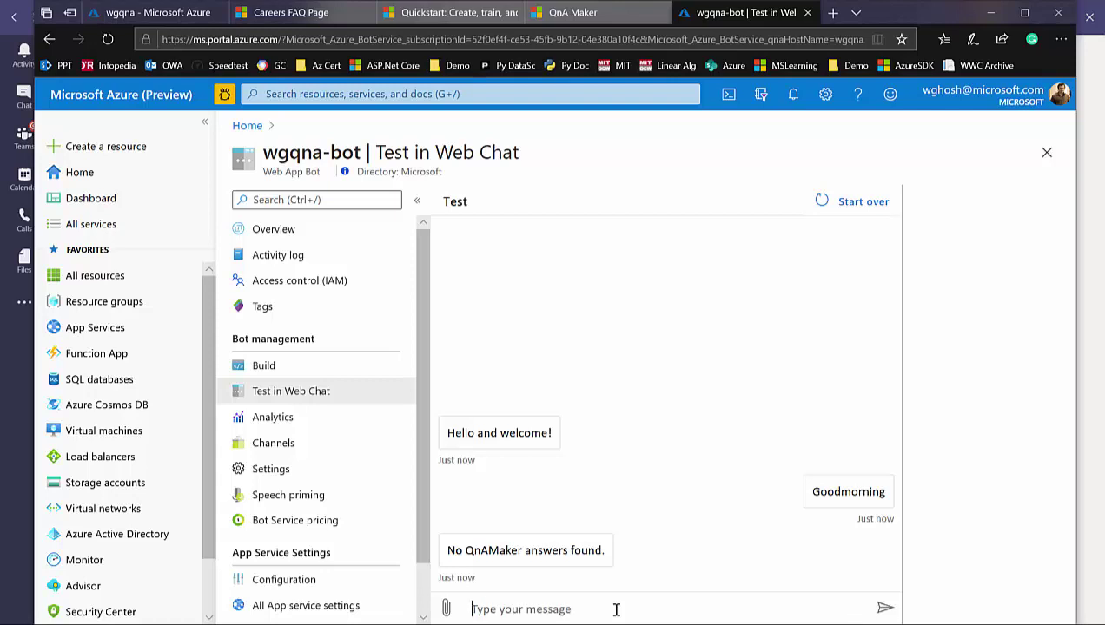
Send the message "Resume" to wgqna-bot in the Web Chat test
{"action": "type", "text": "Resume"}
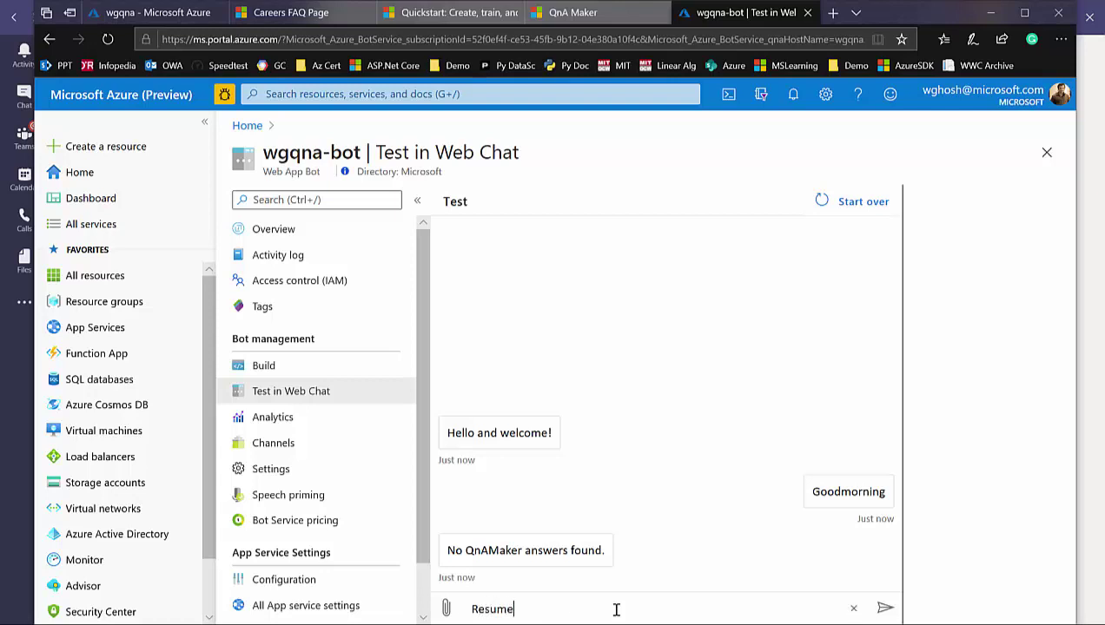
{"action": "key", "text": "Return"}
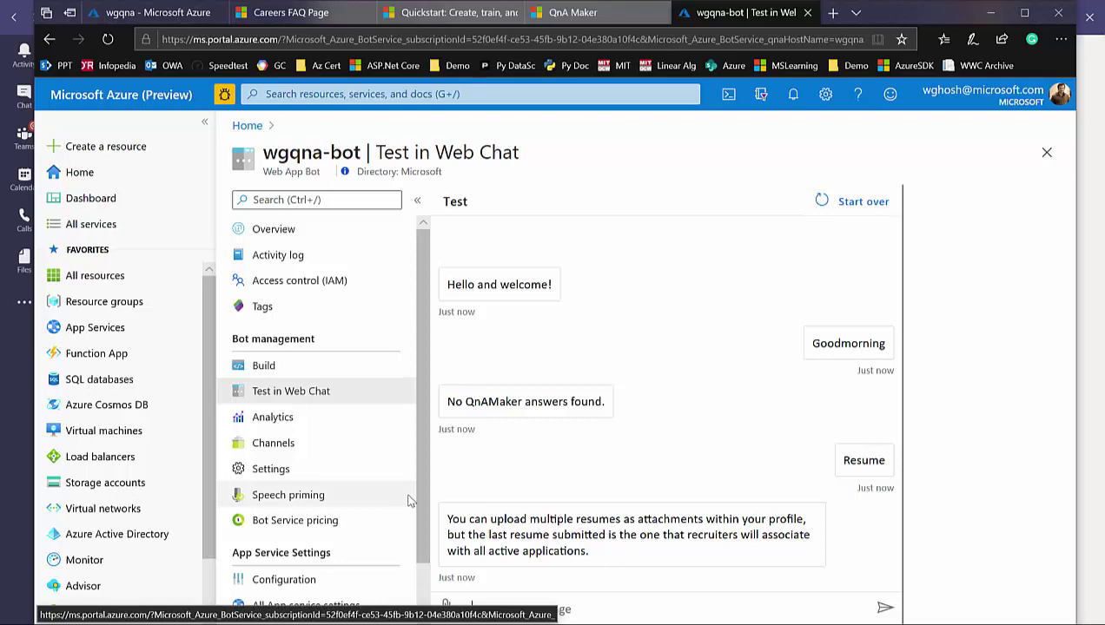
Add Microsoft Teams as a channel for wgqna-bot with Microsoft Teams Commercial messaging, accept the terms of service and return to the channel list
{"action": "left_click", "coordinate": [316, 446]}
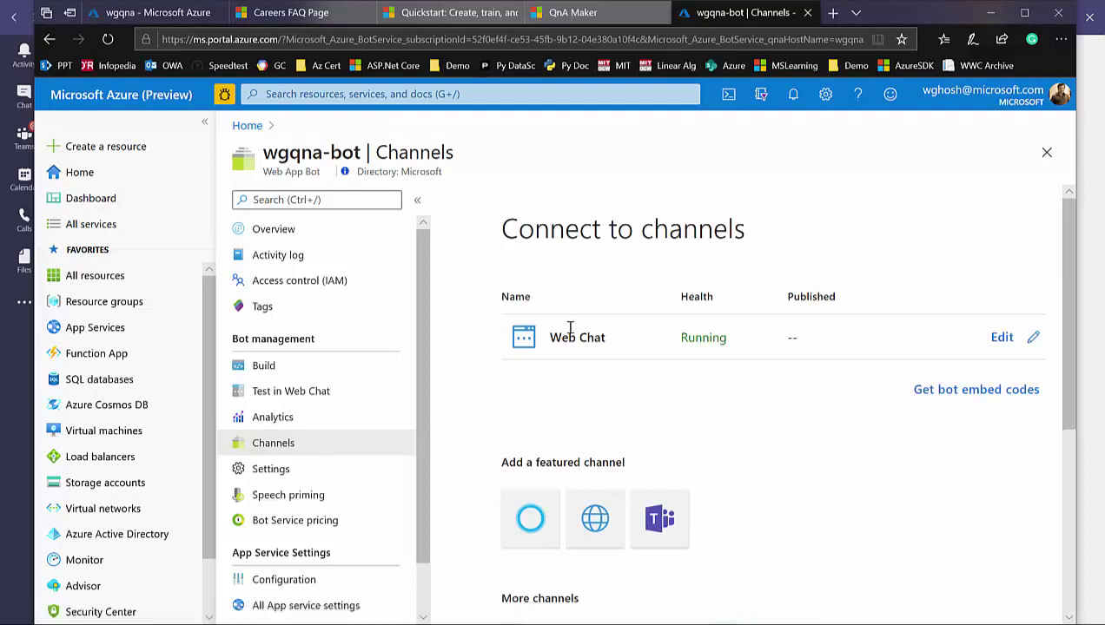
{"action": "scroll", "coordinate": [621, 423], "scroll_direction": "down", "scroll_amount": 5}
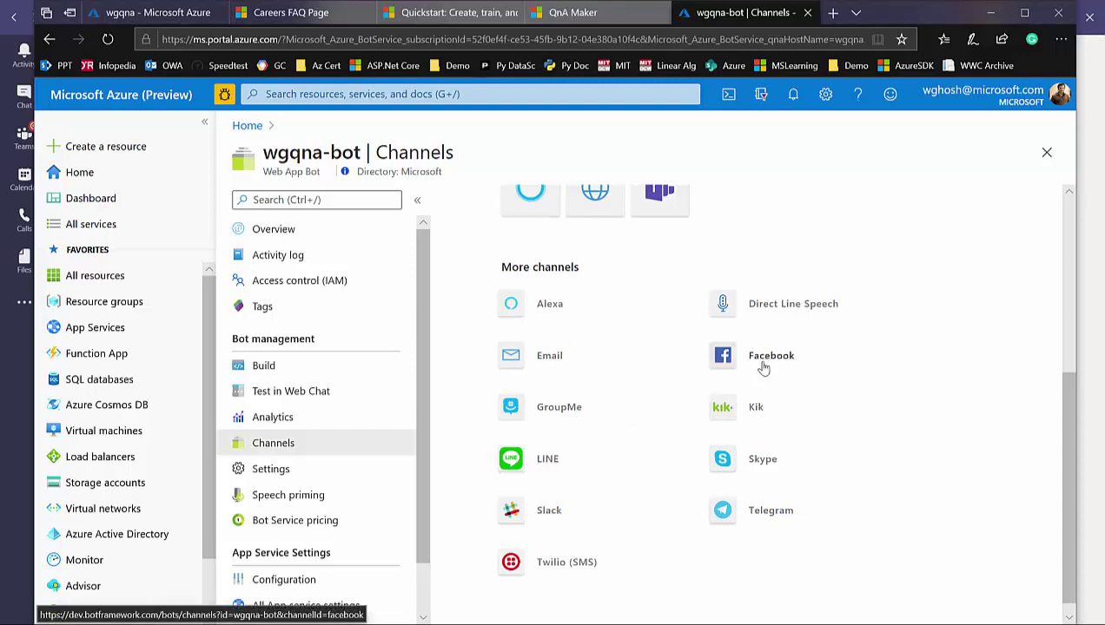
{"action": "scroll", "coordinate": [686, 431], "scroll_direction": "up", "scroll_amount": 2}
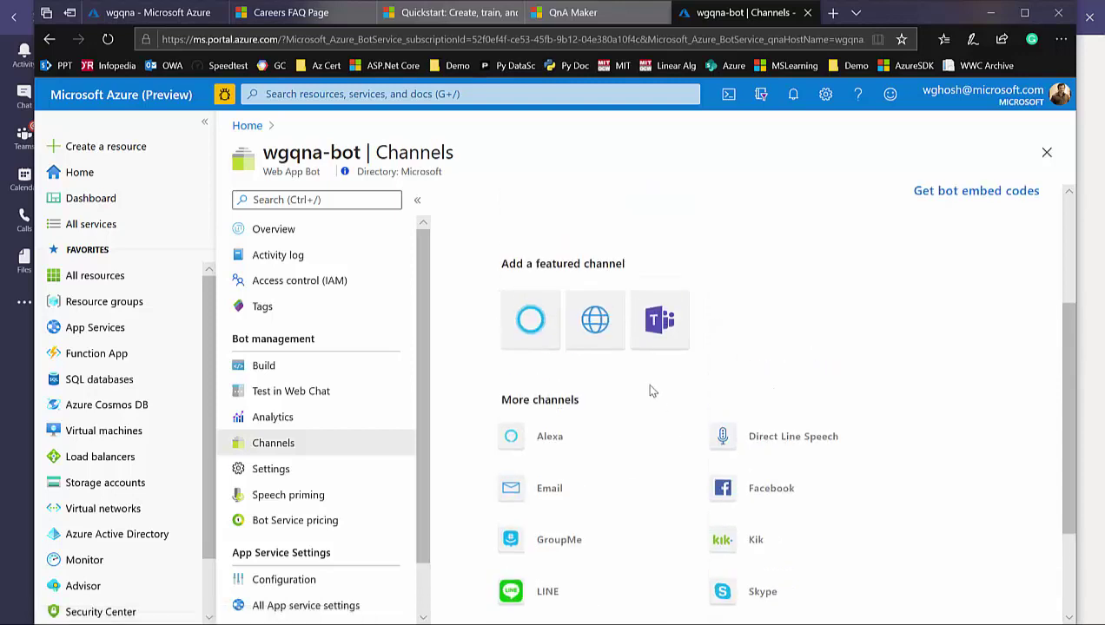
{"action": "left_click", "coordinate": [654, 338]}
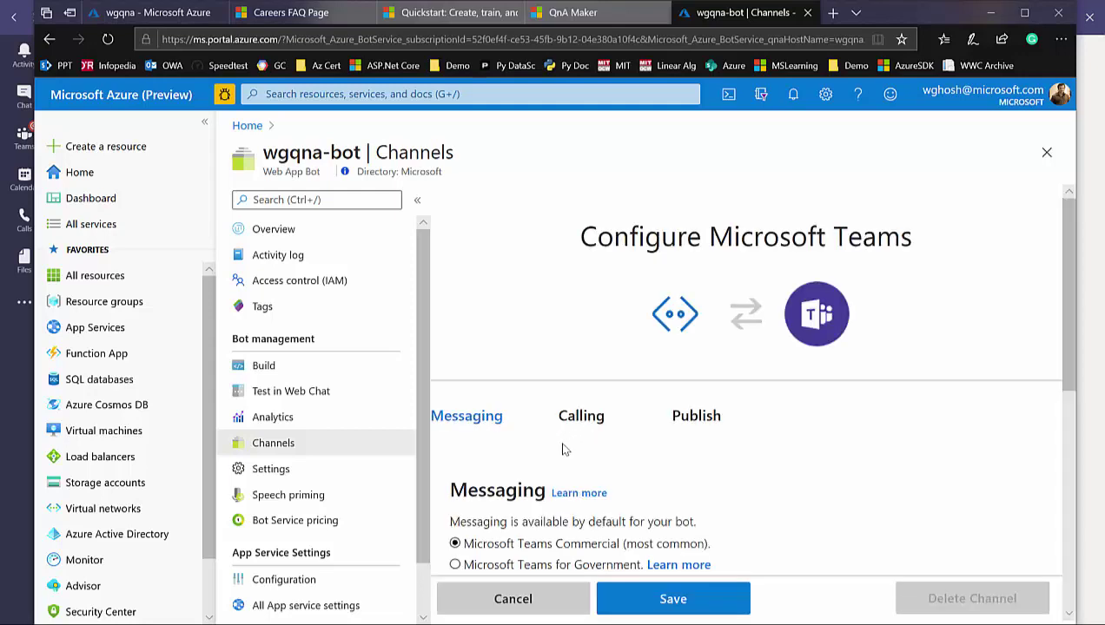
{"action": "scroll", "coordinate": [562, 447], "scroll_direction": "down", "scroll_amount": 3}
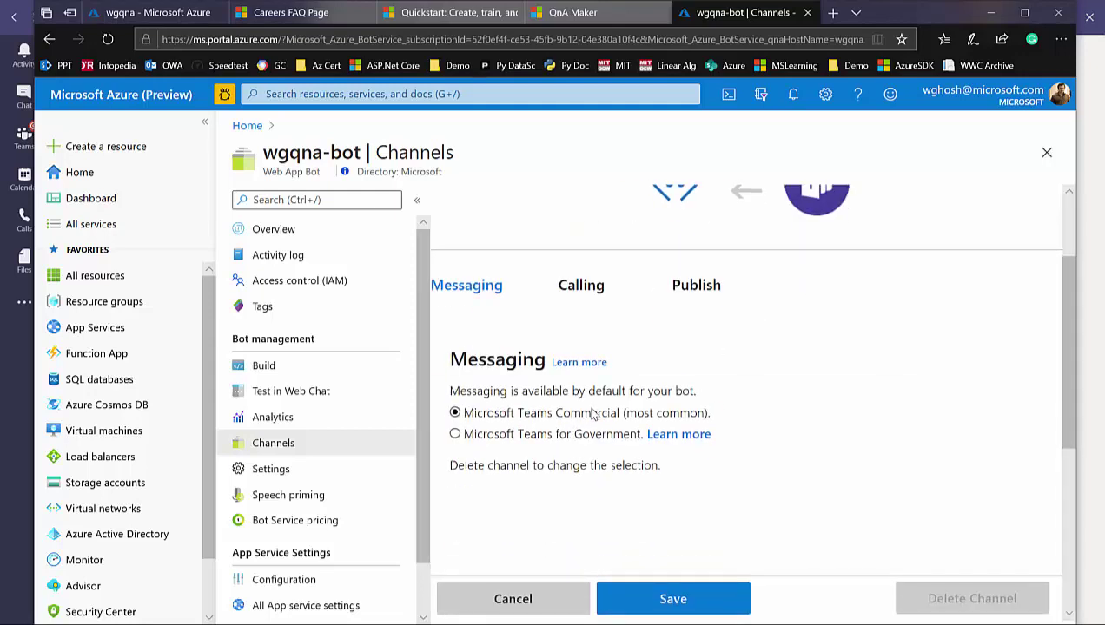
{"action": "left_click", "coordinate": [681, 600]}
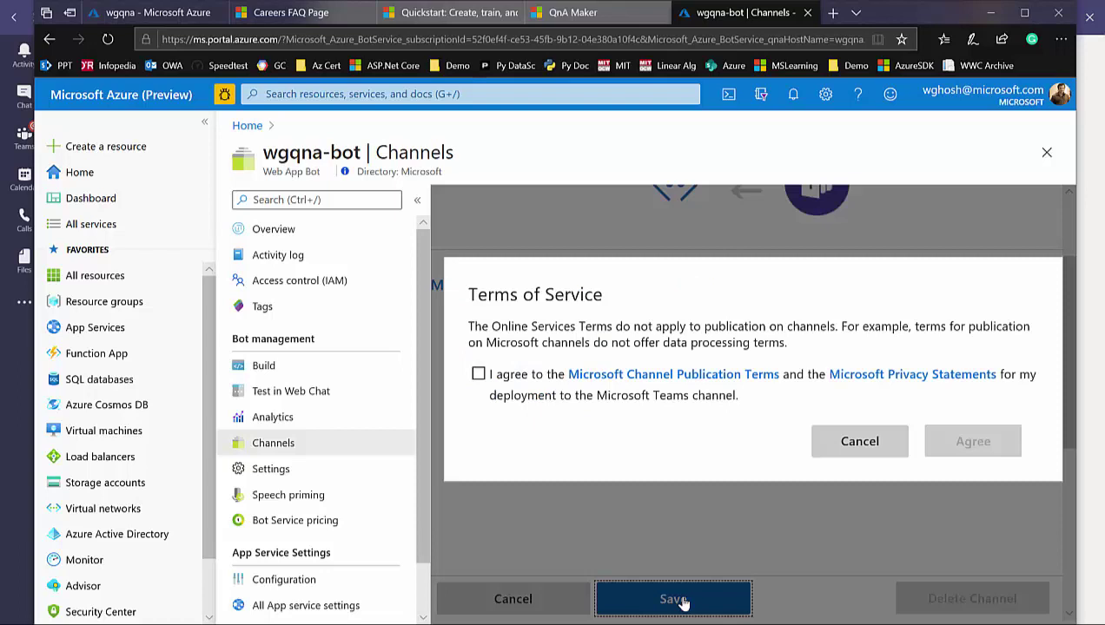
{"action": "left_click", "coordinate": [479, 373]}
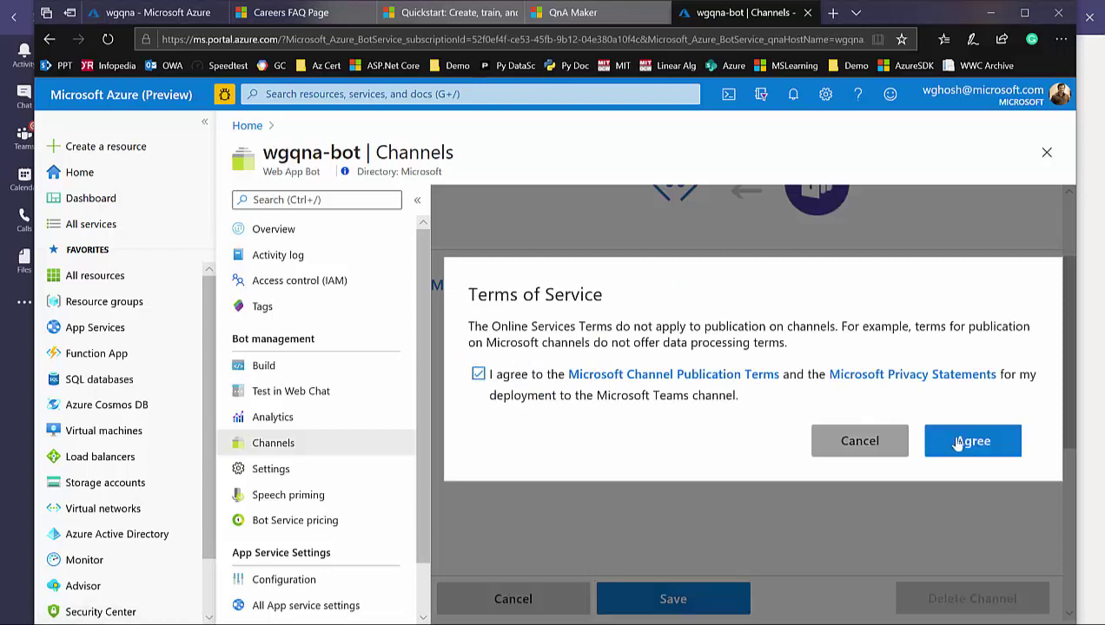
{"action": "left_click", "coordinate": [997, 443]}
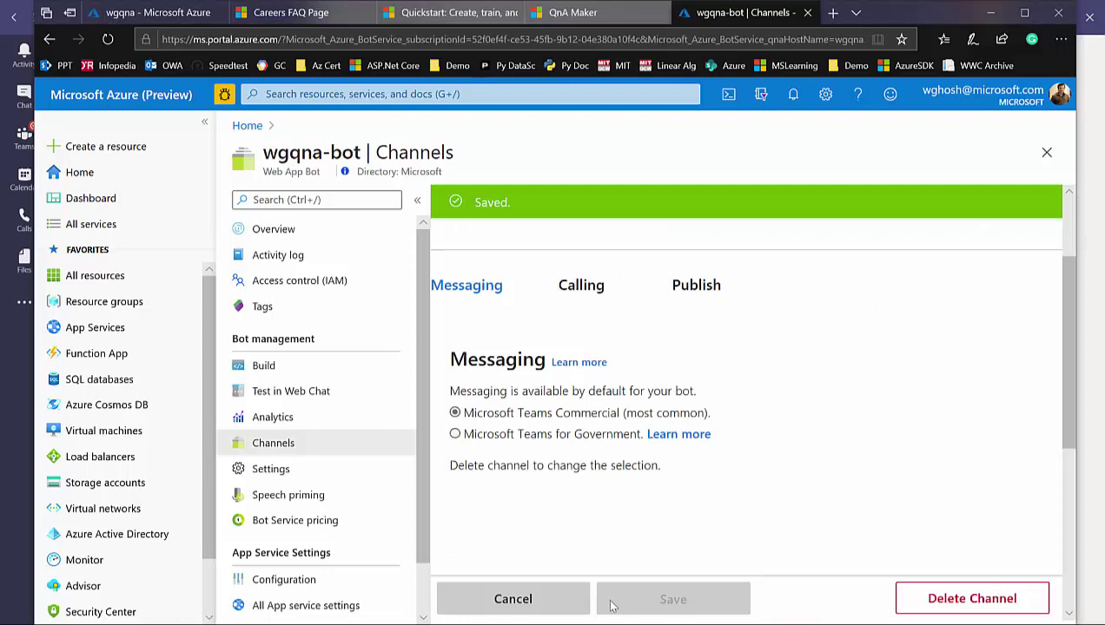
{"action": "left_click", "coordinate": [537, 599]}
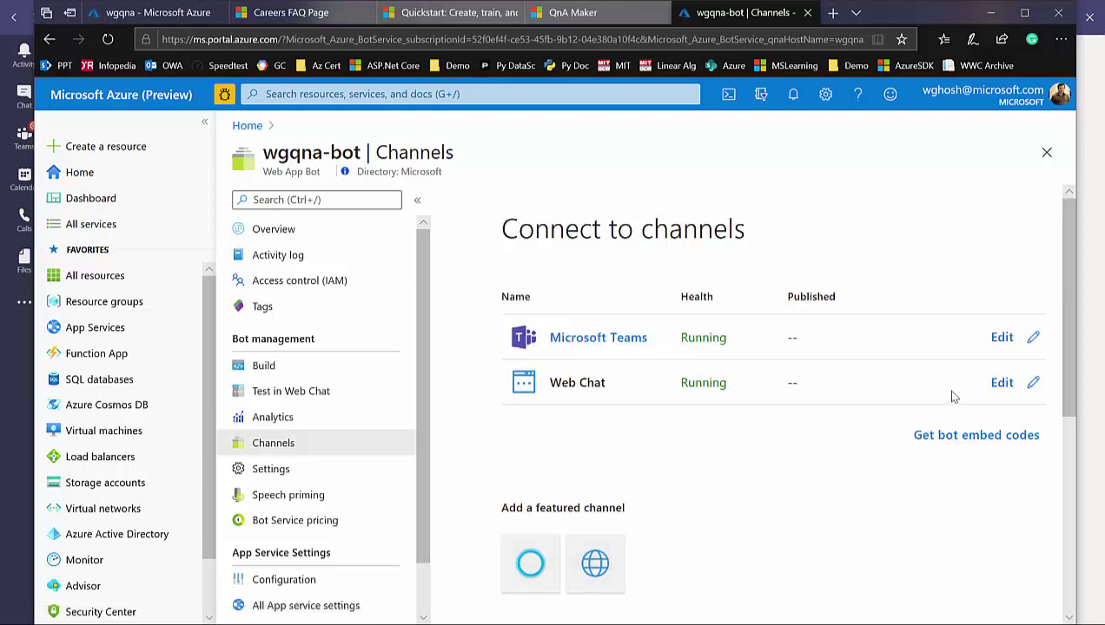
Review the Publish and Calling settings of the bot's Microsoft Teams channel, leaving them without making changes
{"action": "left_click", "coordinate": [1008, 346]}
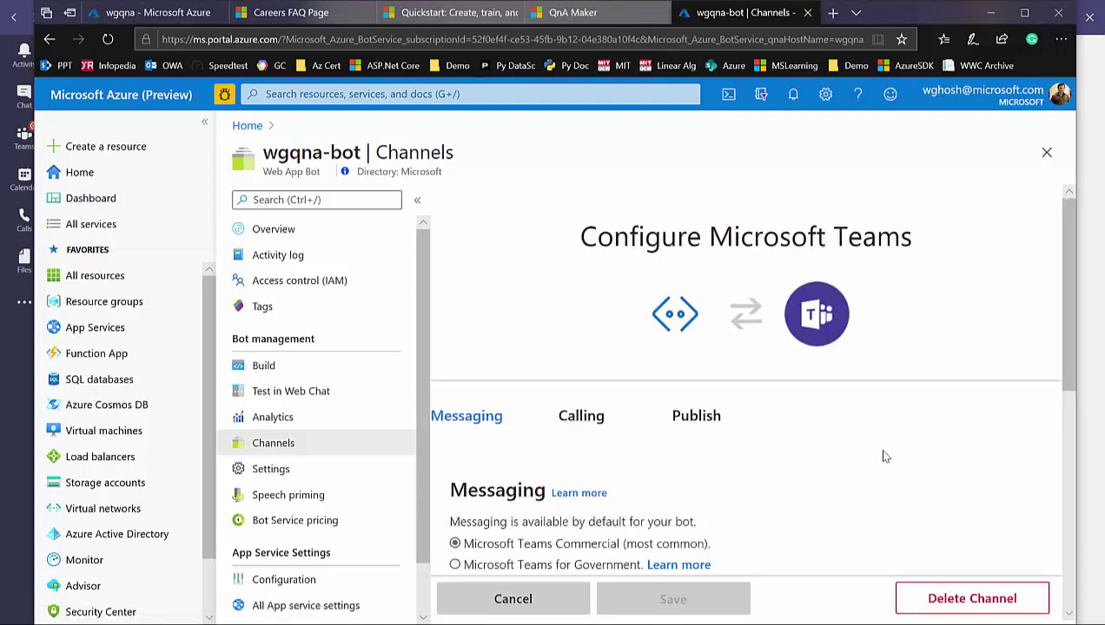
{"action": "left_click", "coordinate": [696, 416]}
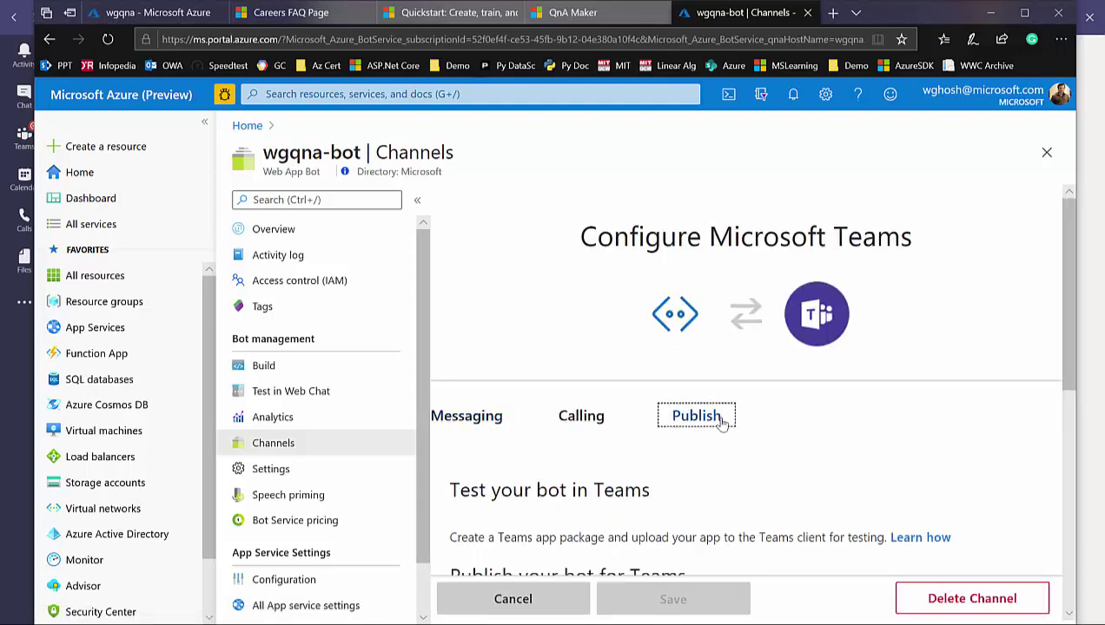
{"action": "scroll", "coordinate": [693, 464], "scroll_direction": "down", "scroll_amount": 2}
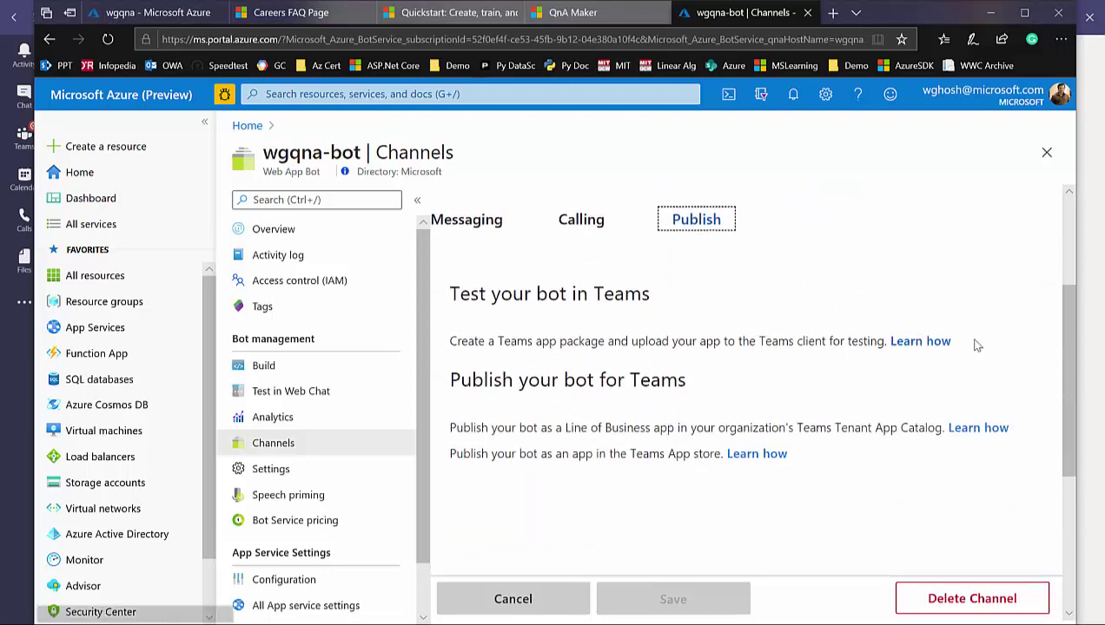
{"action": "left_click", "coordinate": [582, 218]}
{"action": "scroll", "coordinate": [590, 373], "scroll_direction": "down", "scroll_amount": 2}
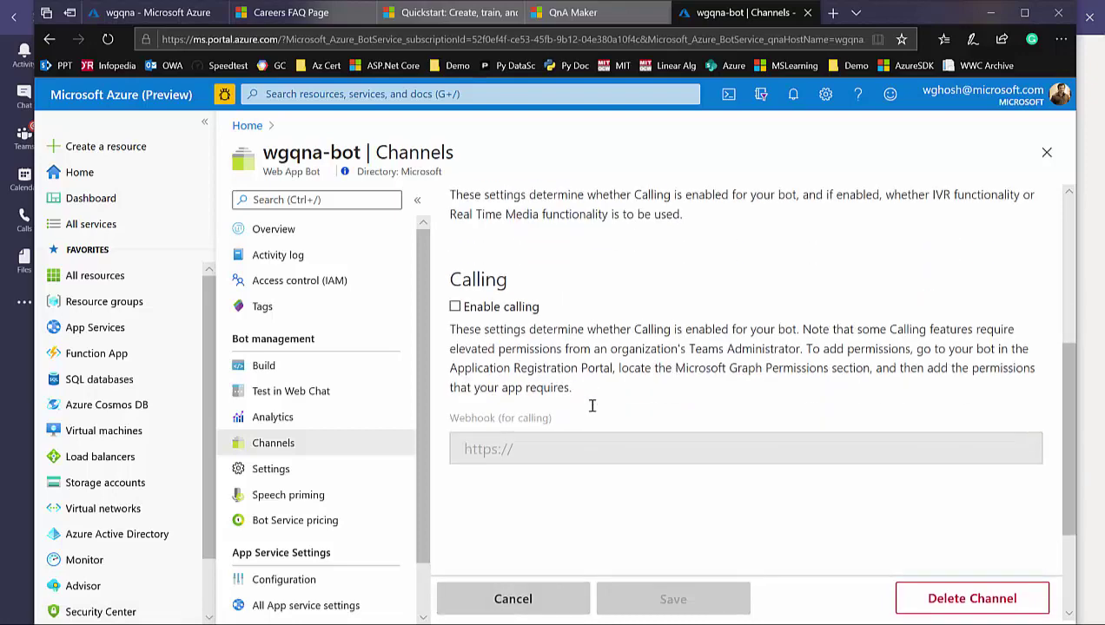
{"action": "left_click", "coordinate": [523, 612]}
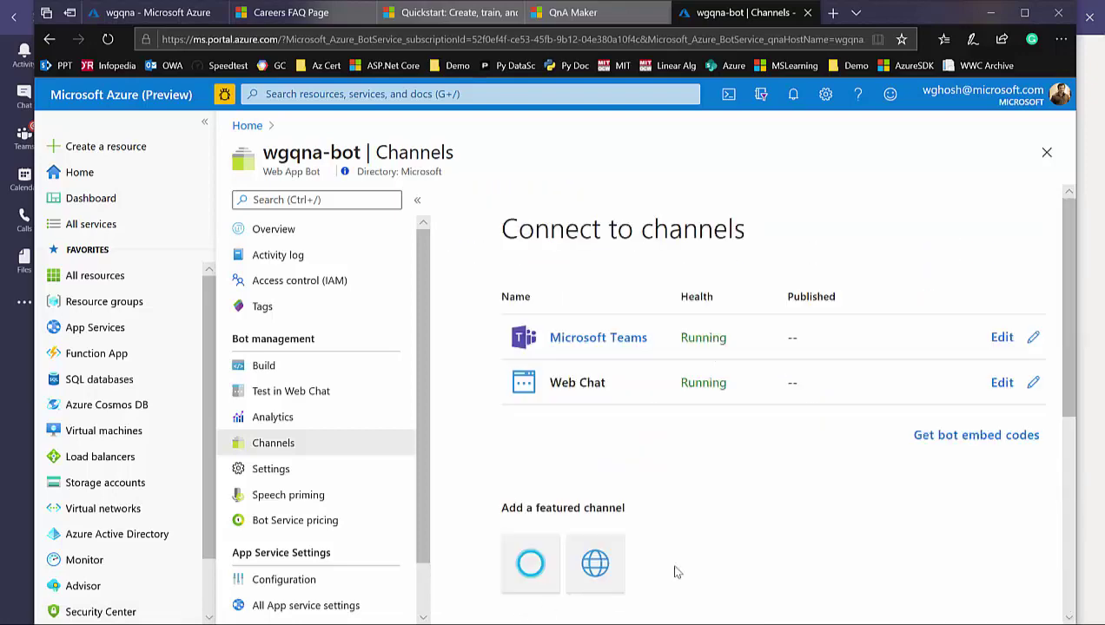
Copy the Microsoft Teams channel's link and load it in a new browser tab to open the wgqna-bot chat in Teams
{"action": "right_click", "coordinate": [618, 344]}
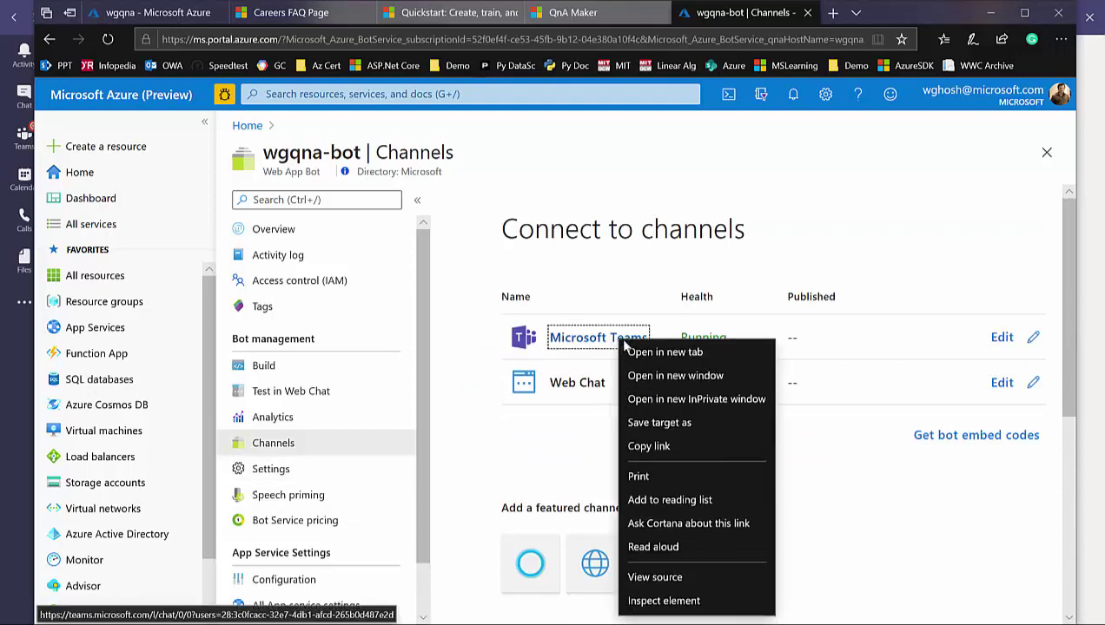
{"action": "left_click", "coordinate": [645, 445]}
{"action": "left_click", "coordinate": [832, 12]}
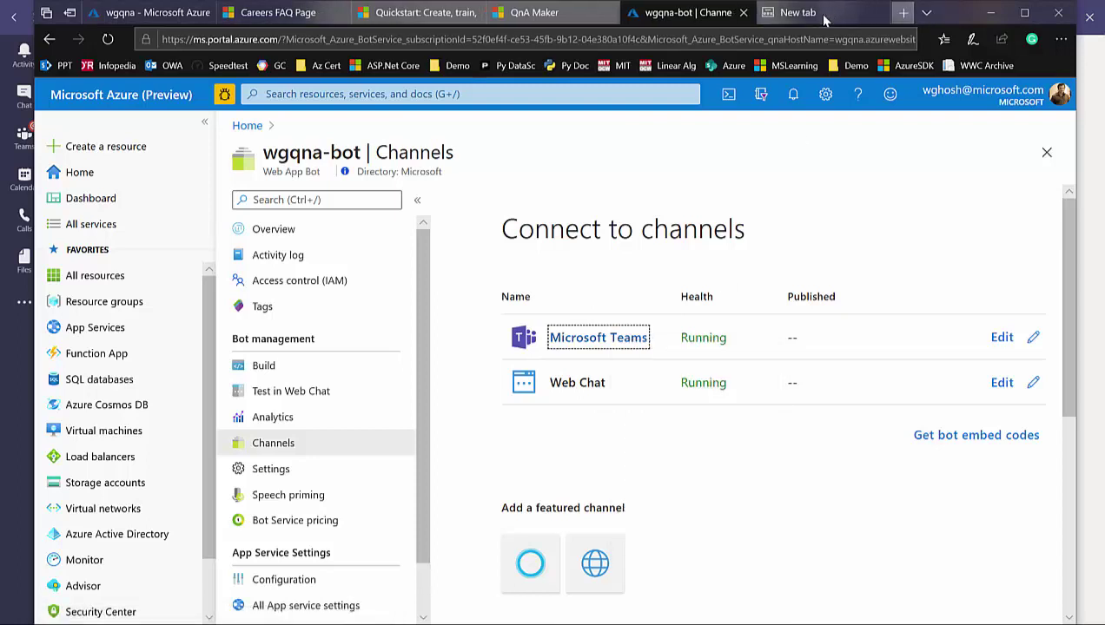
{"action": "key", "text": "ctrl+v"}
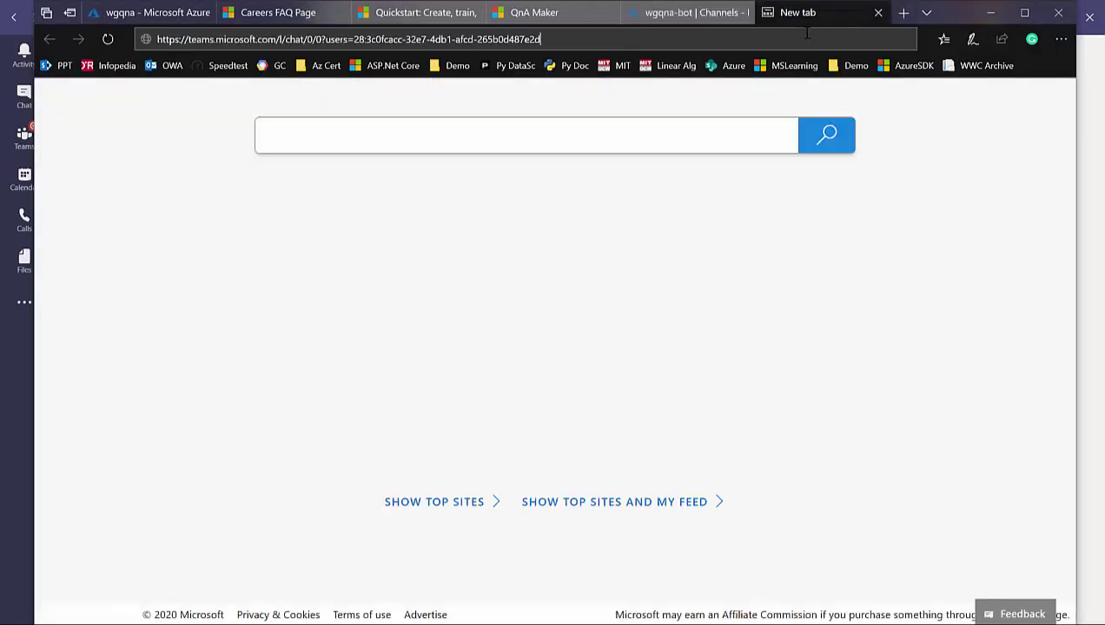
{"action": "key", "text": "Return"}
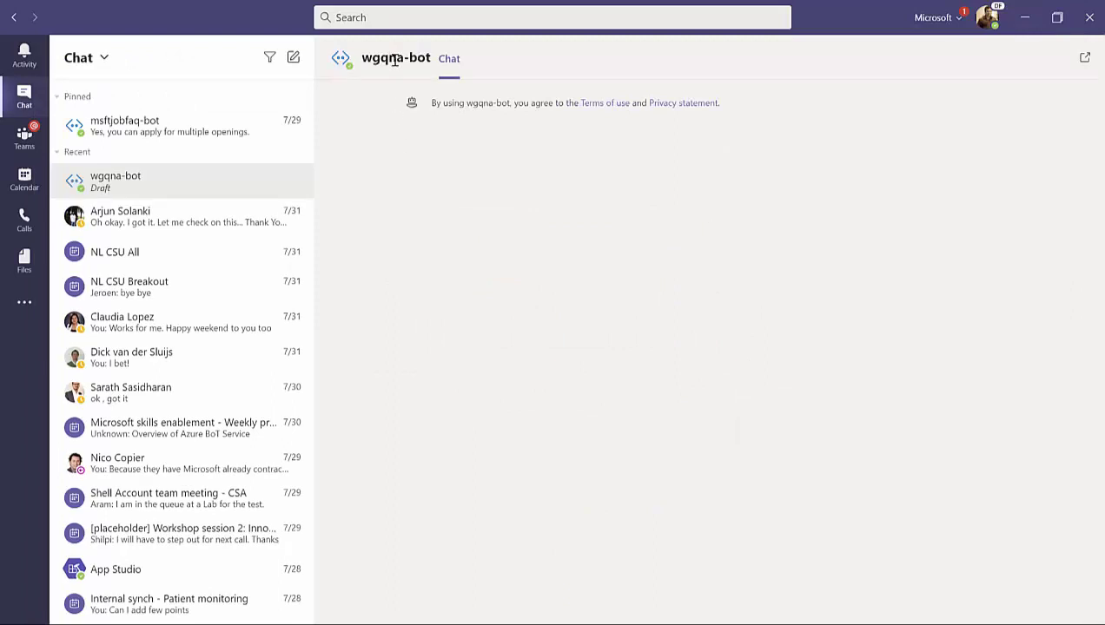
Restore the maximized Teams window to a smaller size and move it so the whole chat fits on screen
{"action": "mouse_move", "coordinate": [424, 58]}
{"action": "left_click", "coordinate": [1057, 17]}
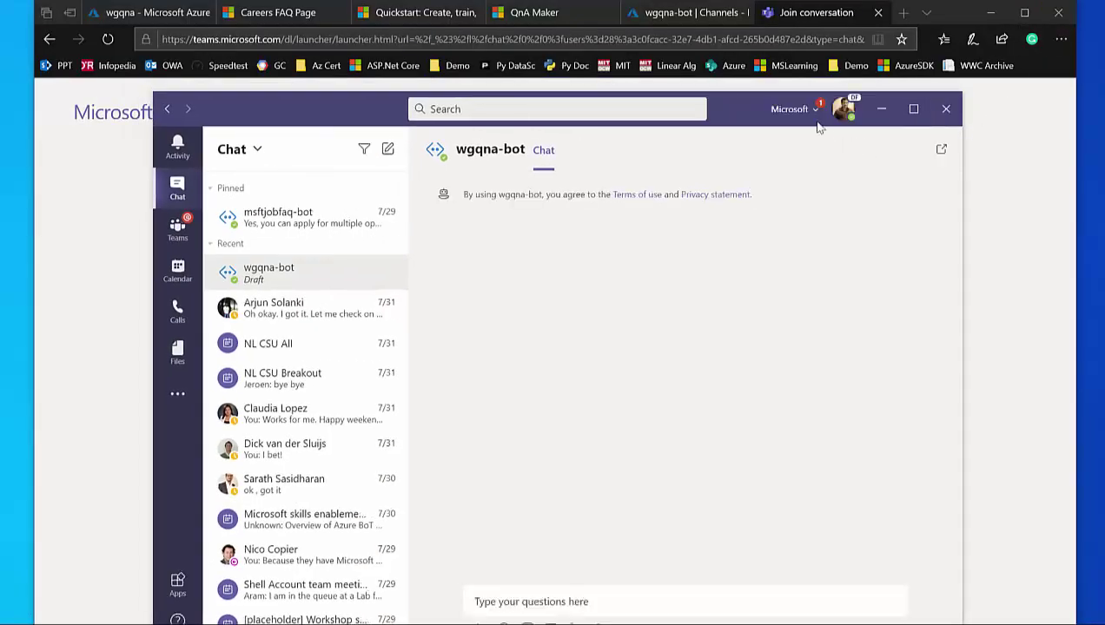
{"action": "left_click_drag", "start_coordinate": [733, 103], "coordinate": [701, 62]}
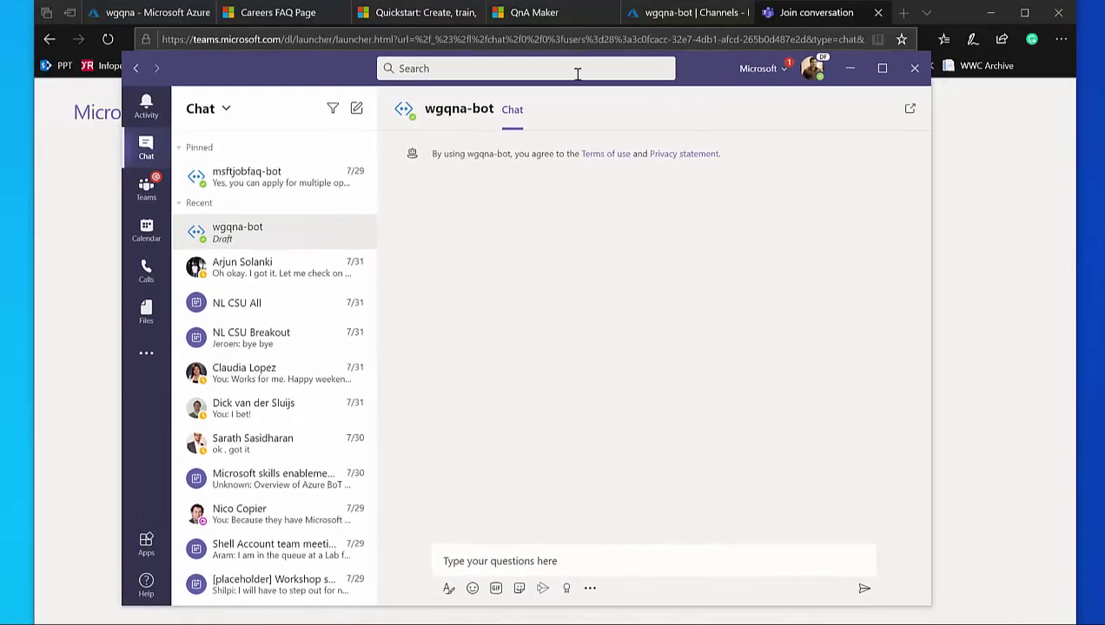
{"action": "left_click", "coordinate": [577, 73]}
Test wgqna-bot in its Teams chat by sending the messages "Hi", "Resume", "Interview" and "Referral"
{"action": "left_click", "coordinate": [528, 552]}
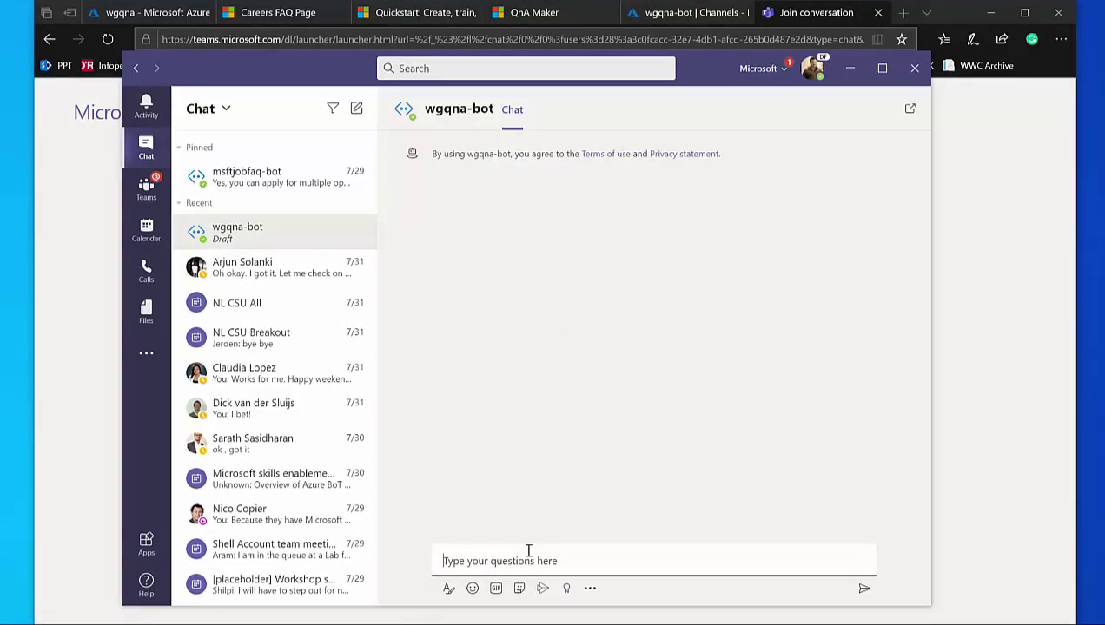
{"action": "type", "text": "hi"}
{"action": "key", "text": "Return"}
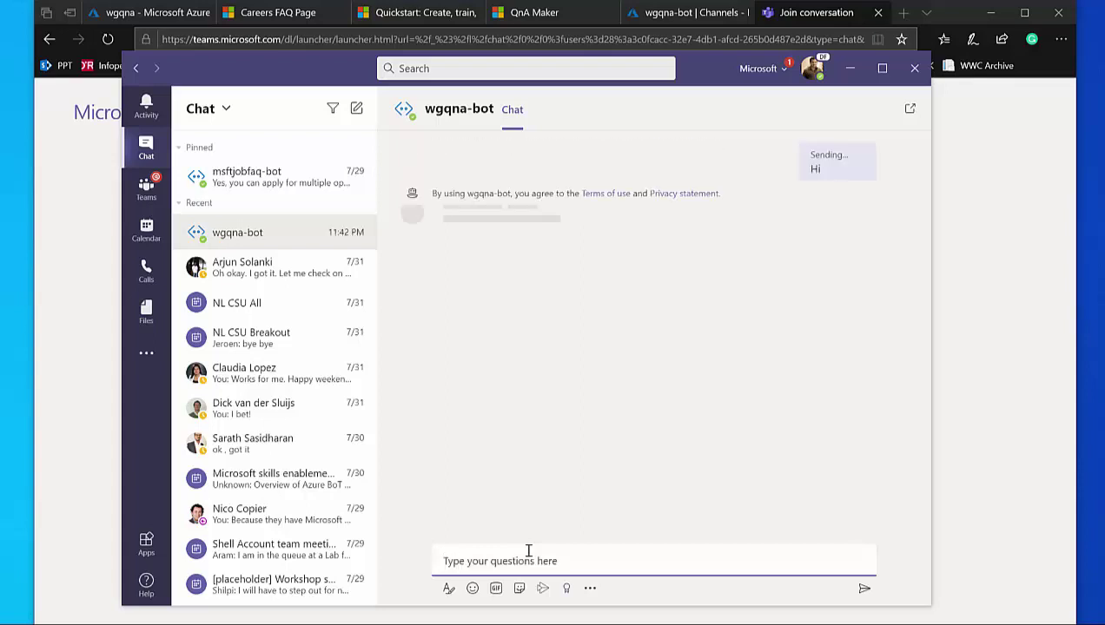
{"action": "left_click", "coordinate": [528, 551]}
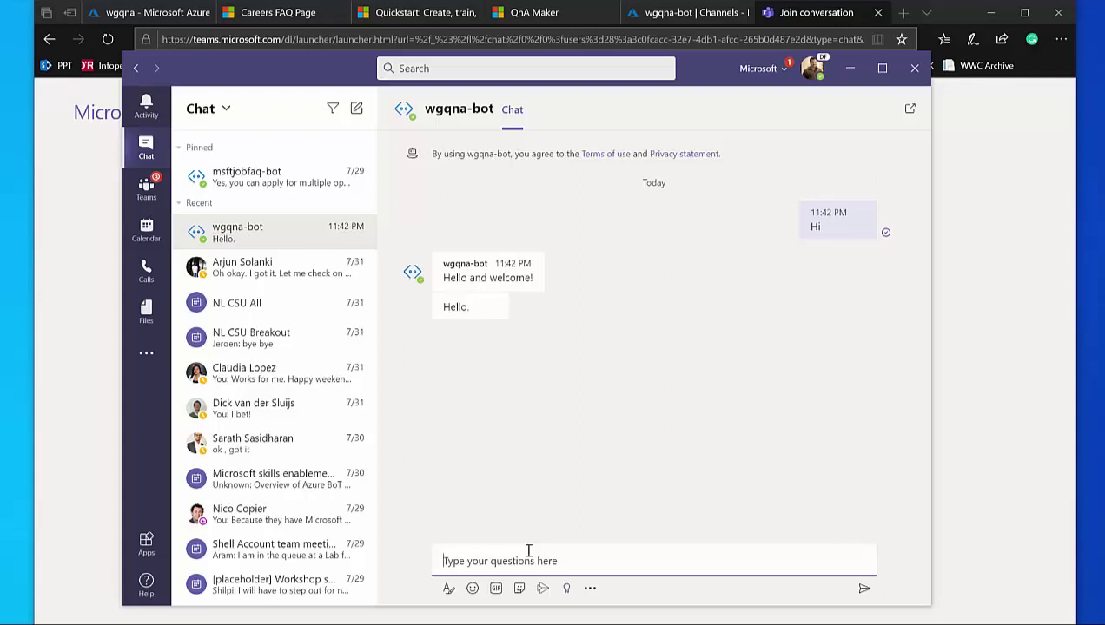
{"action": "type", "text": "Resume"}
{"action": "key", "text": "Return"}
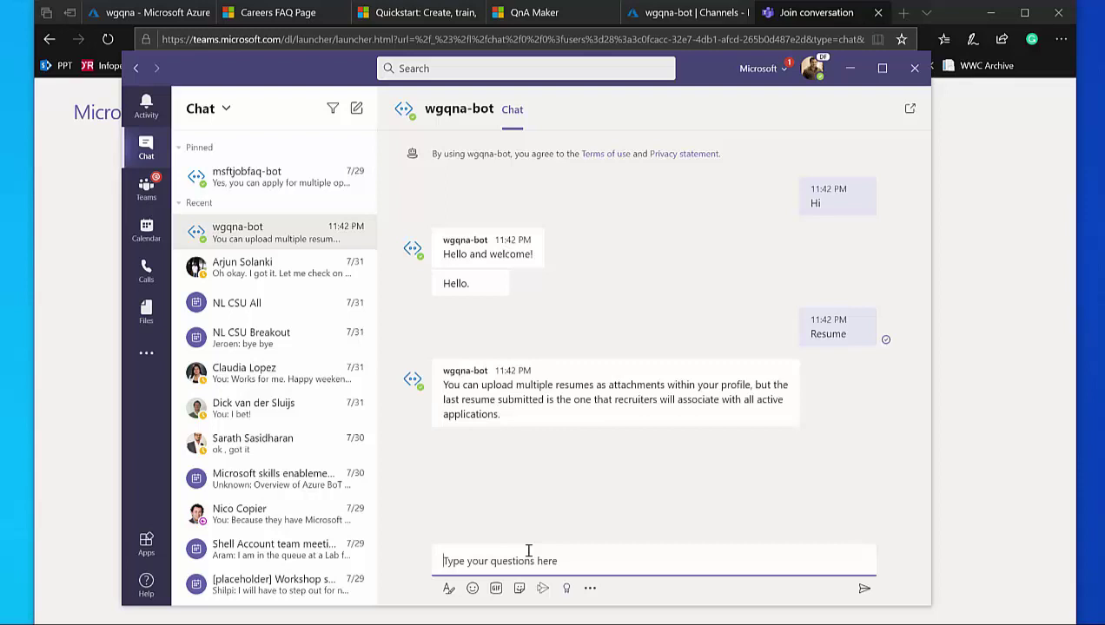
{"action": "type", "text": "Interview"}
{"action": "key", "text": "Return"}
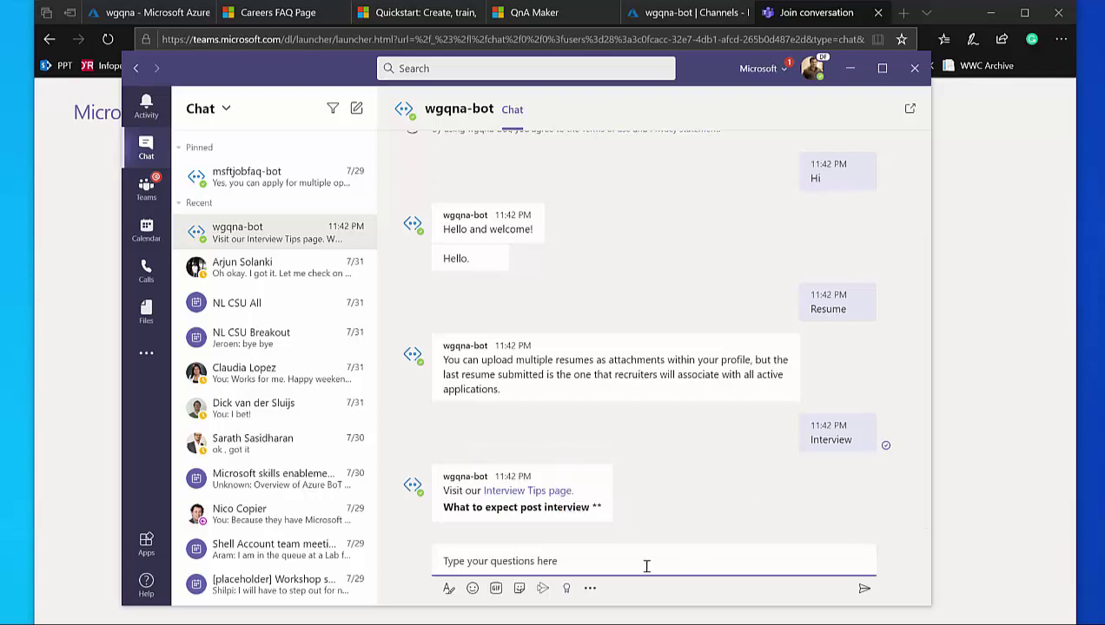
{"action": "type", "text": "Referral"}
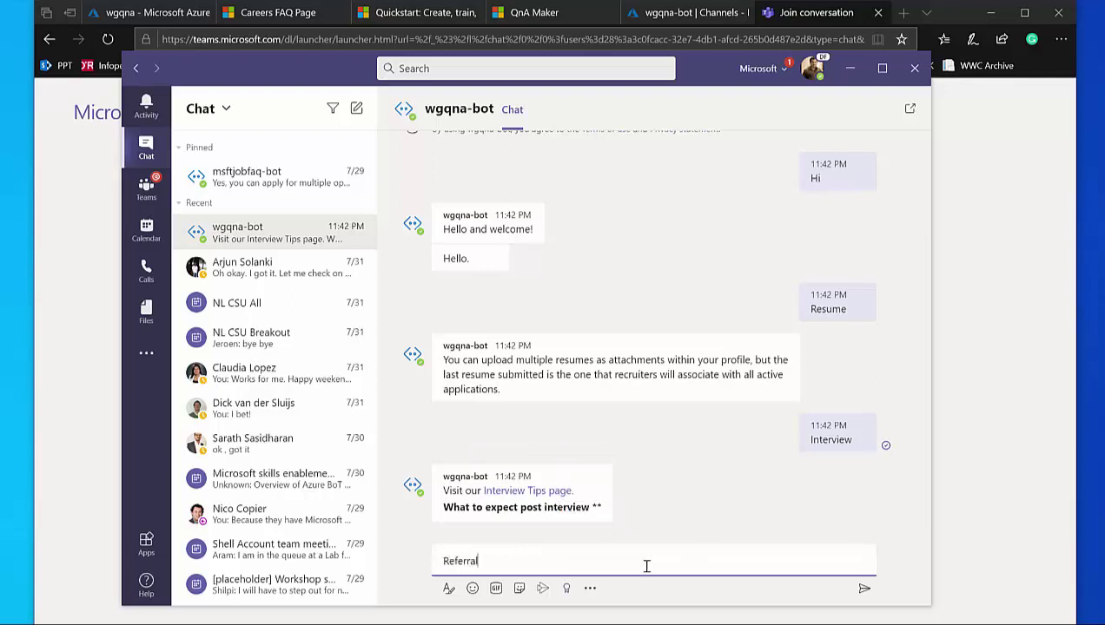
{"action": "key", "text": "Return"}
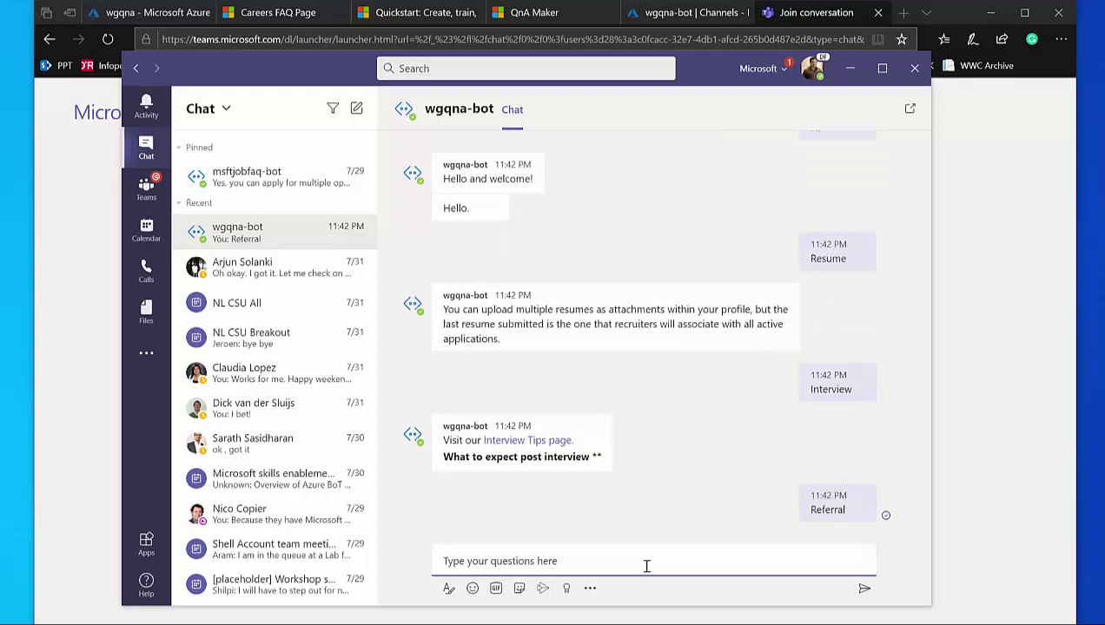